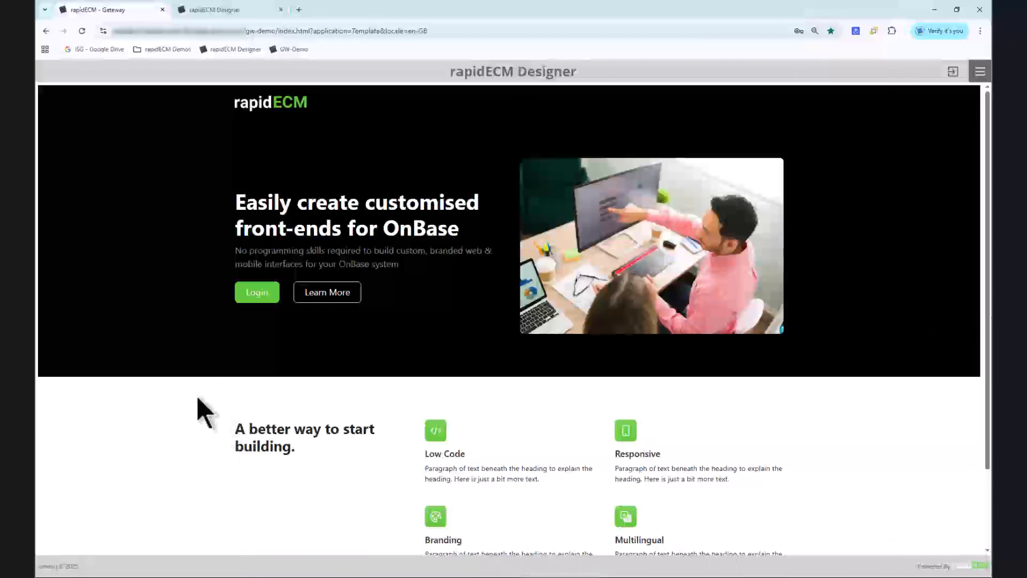
# Step: Sign in to the demo gateway with the saved credentials, sign out again, and switch to rapidECM Designer
pyautogui.click(254, 296)
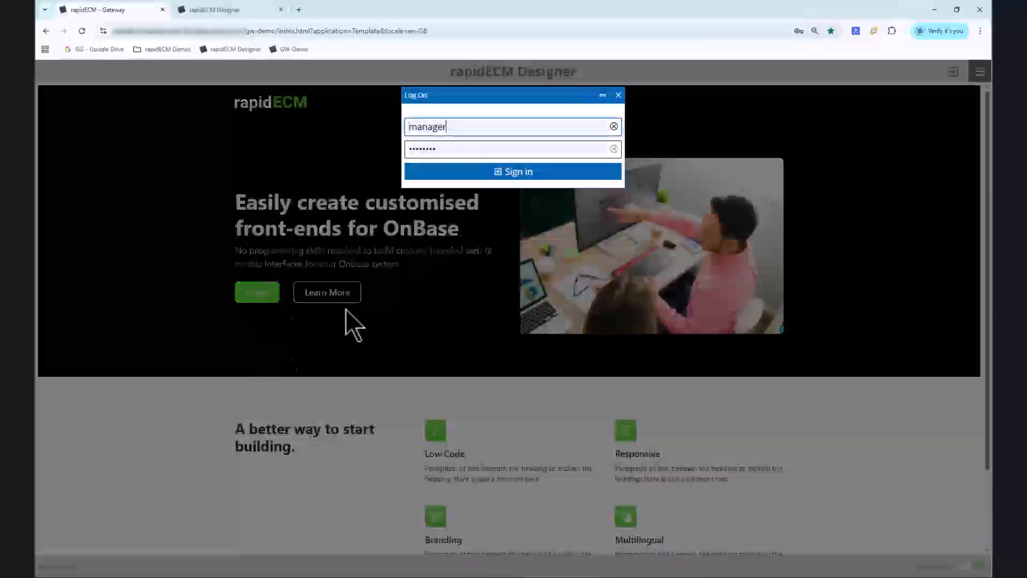
pyautogui.click(554, 172)
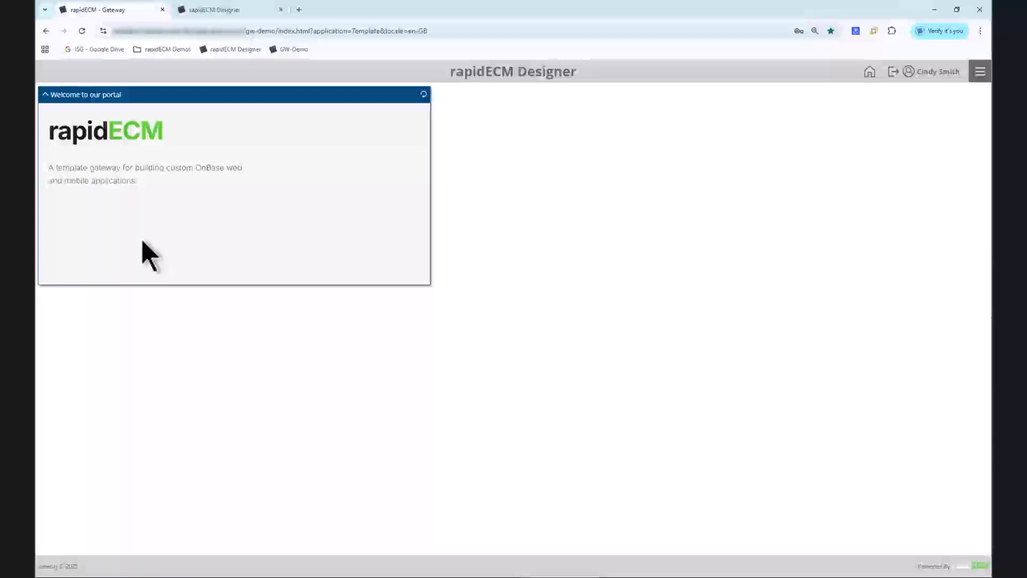
pyautogui.click(892, 73)
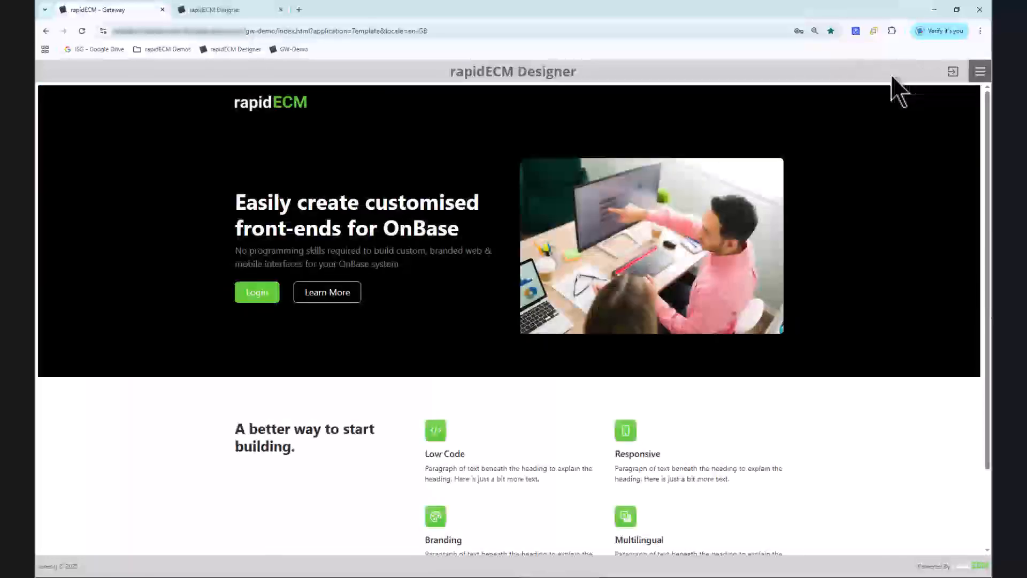
pyautogui.click(227, 15)
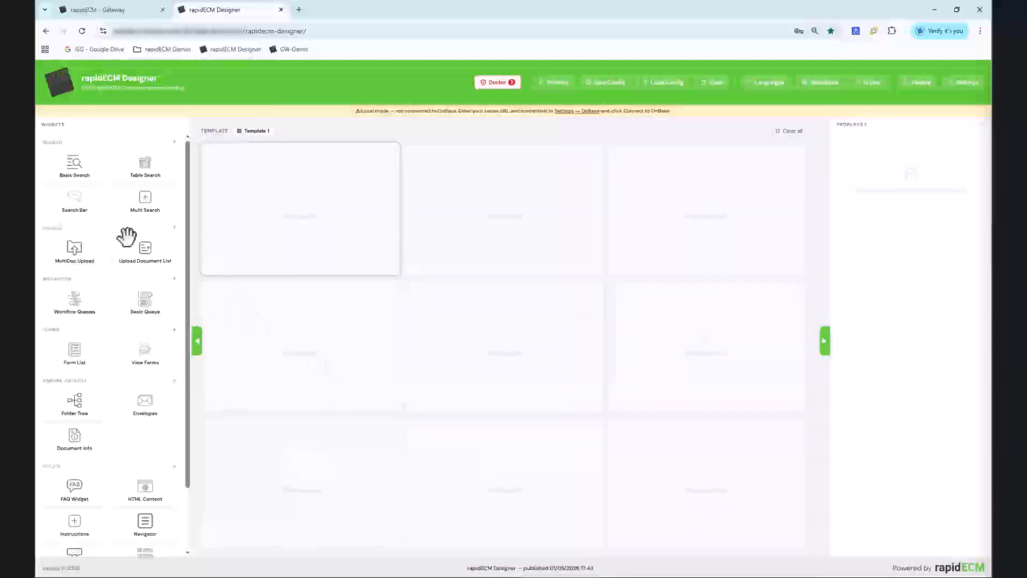
# Step: Place a Basic Search widget in the first placeholder and check the choices for its Custom Query
pyautogui.moveTo(78, 166); pyautogui.dragTo(295, 236)
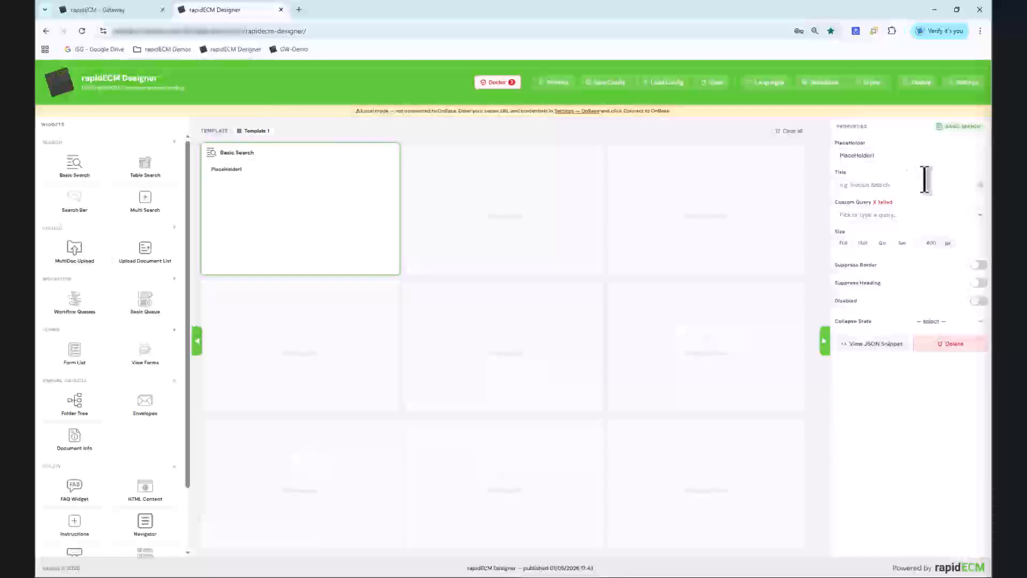
pyautogui.click(936, 213)
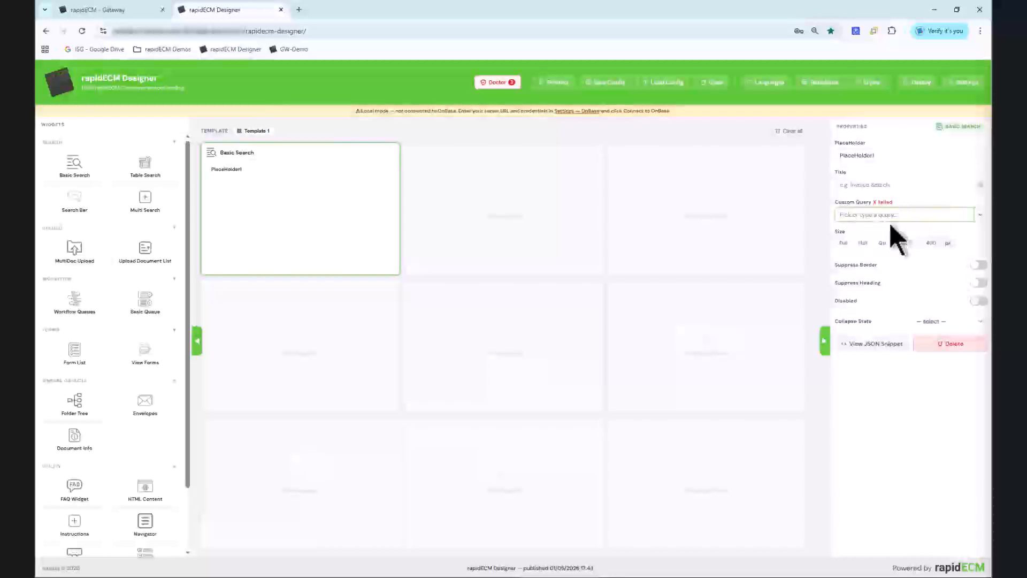
pyautogui.click(983, 215)
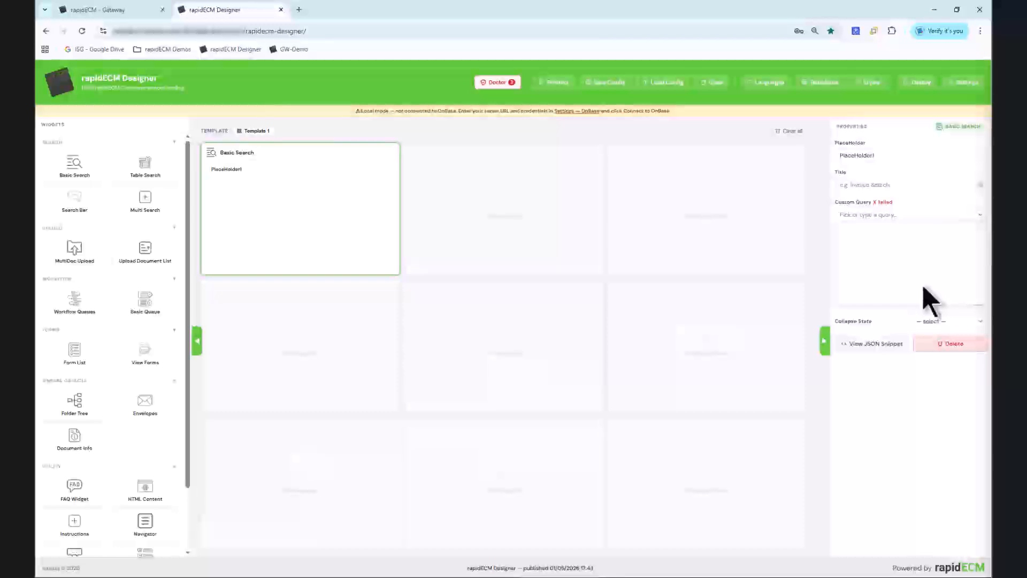
pyautogui.click(919, 399)
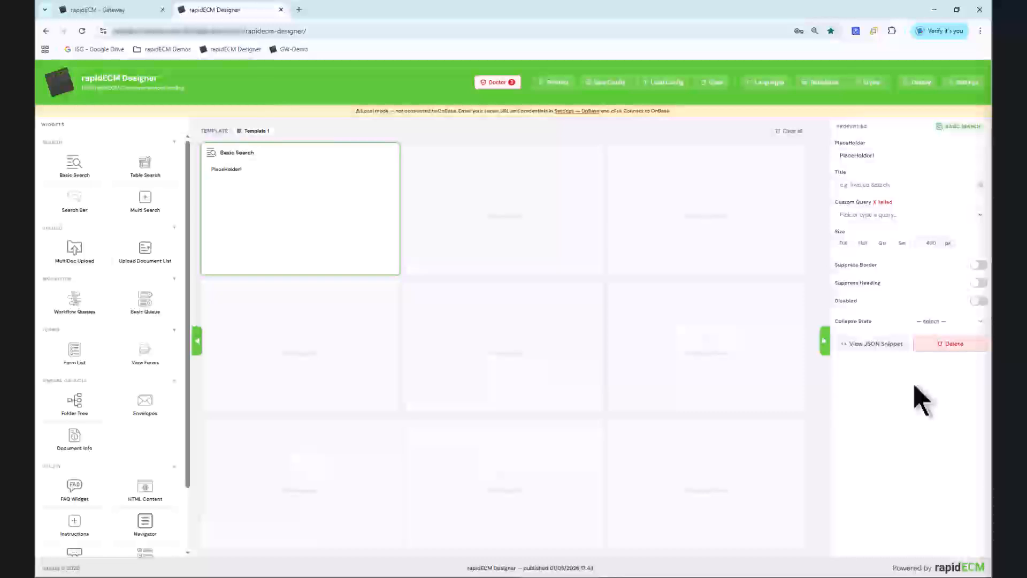
# Step: Correct the Server URL in the OnBase settings and connect to OnBase with the stored credentials
pyautogui.click(968, 84)
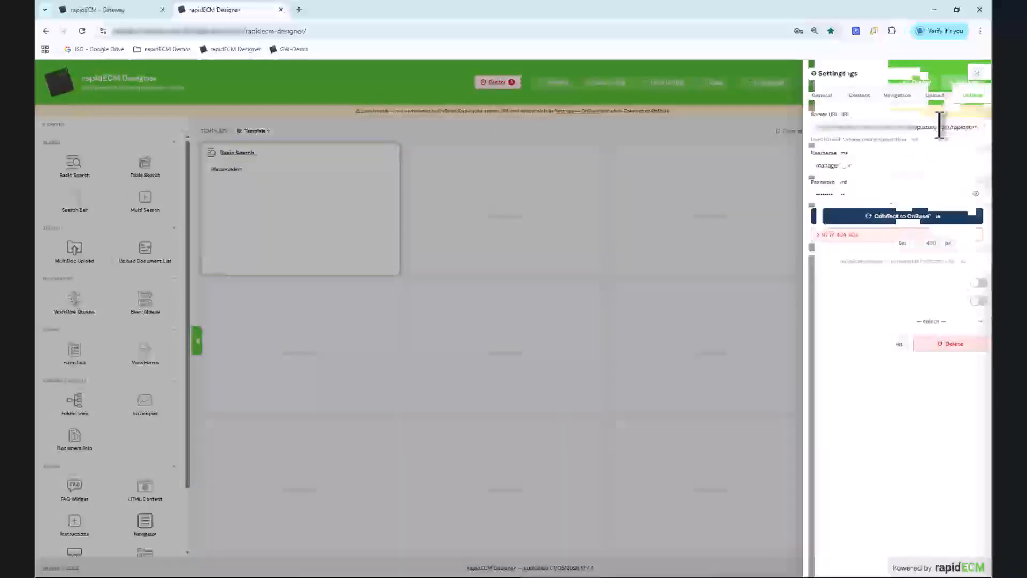
pyautogui.click(934, 129)
pyautogui.press('End')
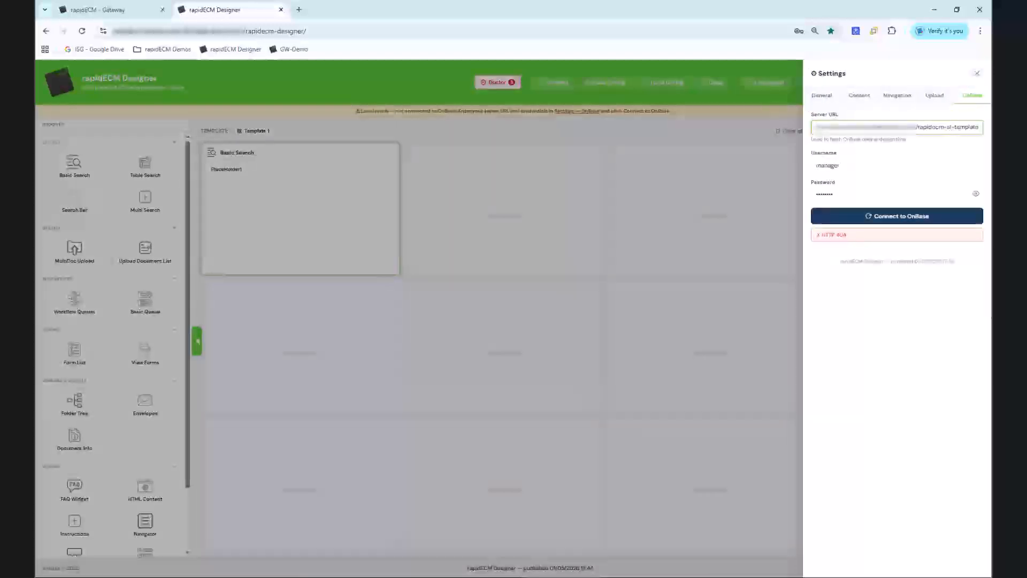
pyautogui.press('Left')
pyautogui.press('Left')
pyautogui.hotkey('shift', 'Left')
pyautogui.hotkey('shift', 'Left')
pyautogui.press('BackSpace')
pyautogui.press('Tab')
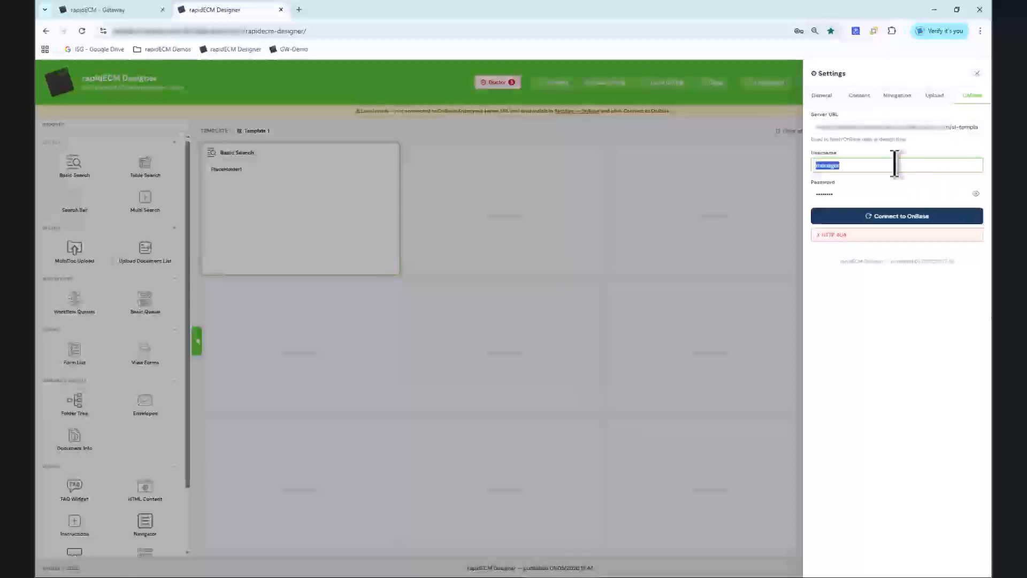
pyautogui.click(899, 215)
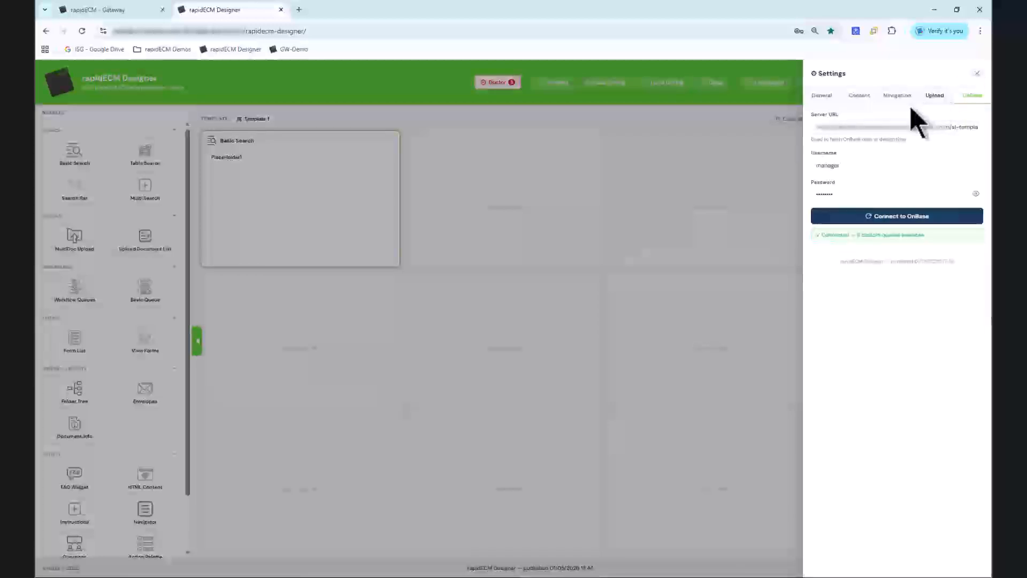
# Step: Set the Application Name to Demo and the Default Locale to en-GB in the general settings
pyautogui.click(828, 101)
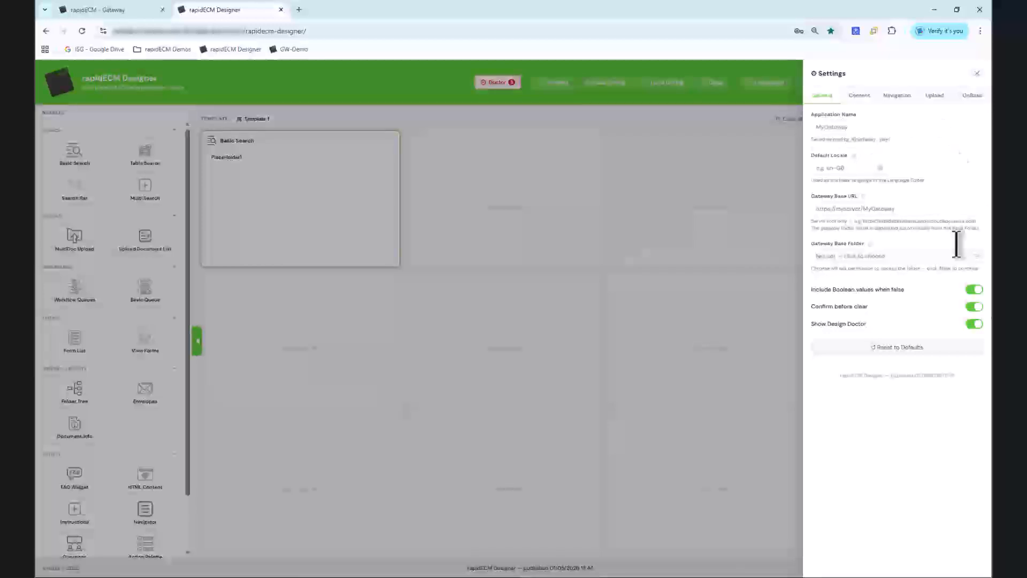
pyautogui.click(858, 127)
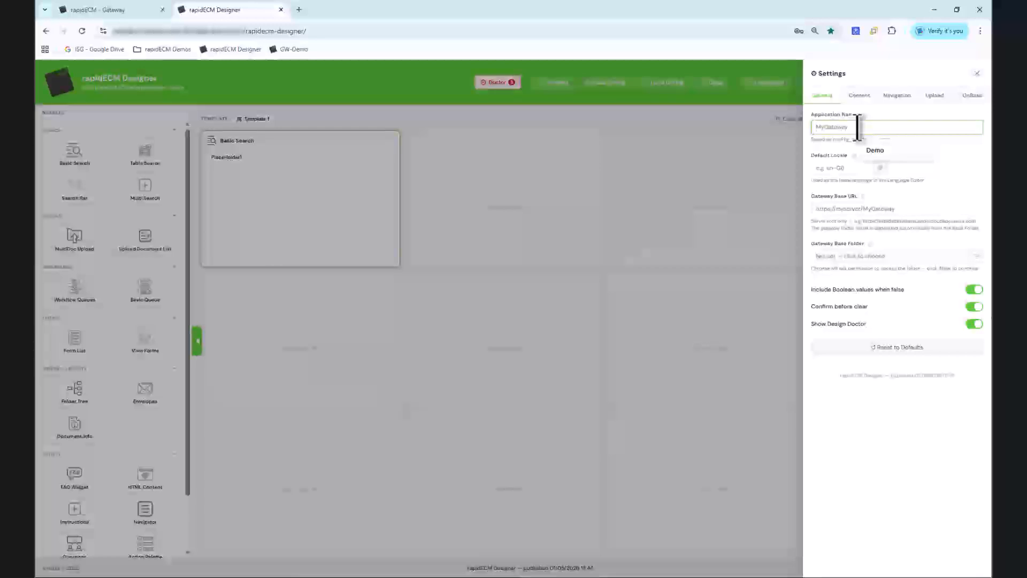
pyautogui.click(872, 154)
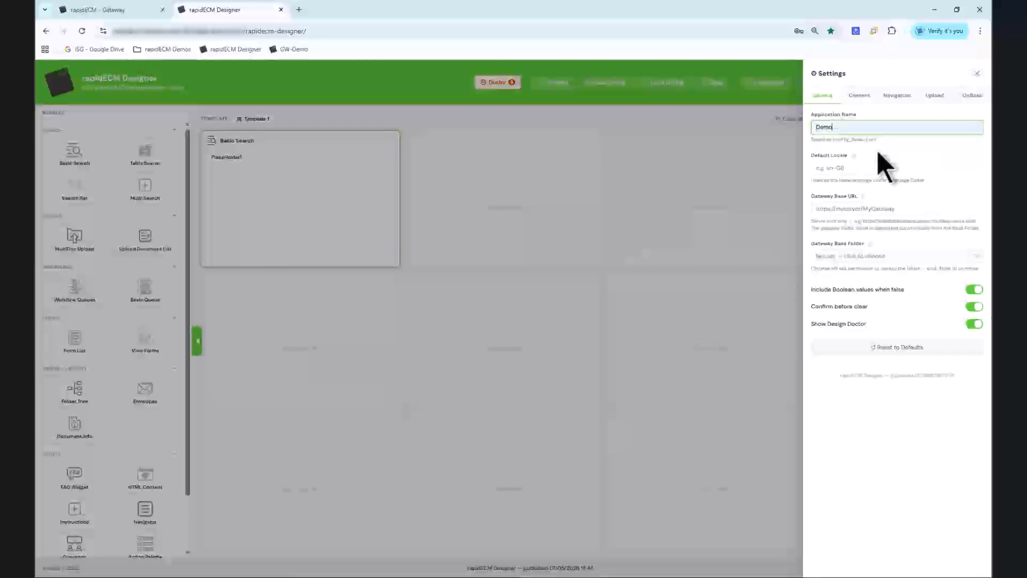
pyautogui.click(854, 168)
pyautogui.write('en-GB')
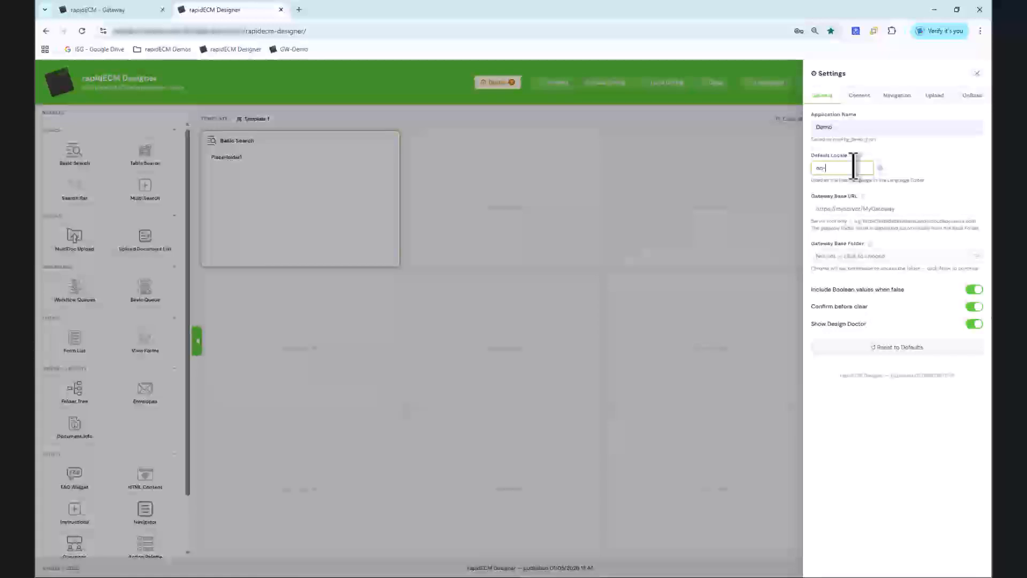
# Step: Set the Gateway Base URL to the stored gw-demo address and choose GW-Demo as the Gateway Base Folder
pyautogui.click(867, 209)
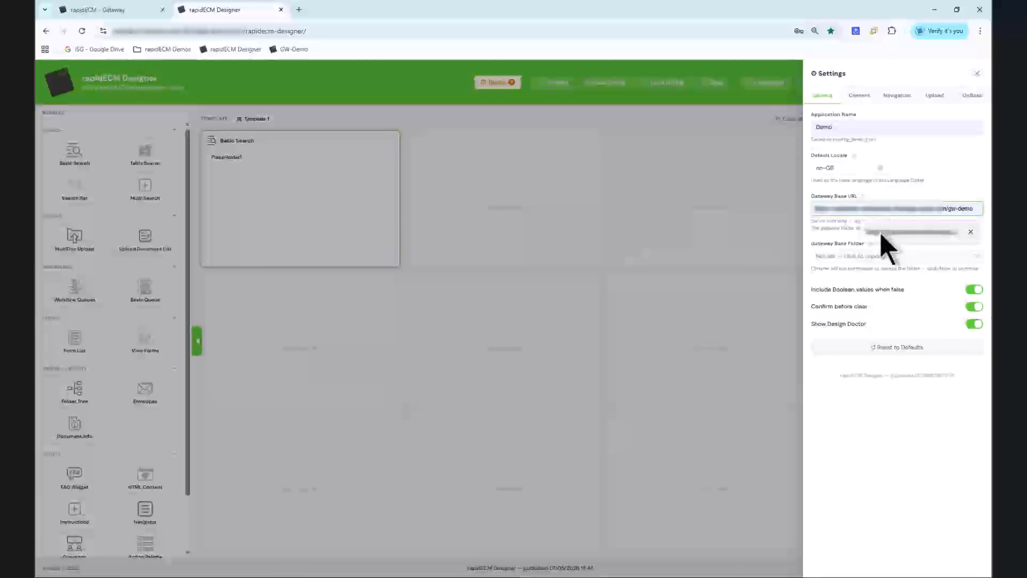
pyautogui.click(881, 233)
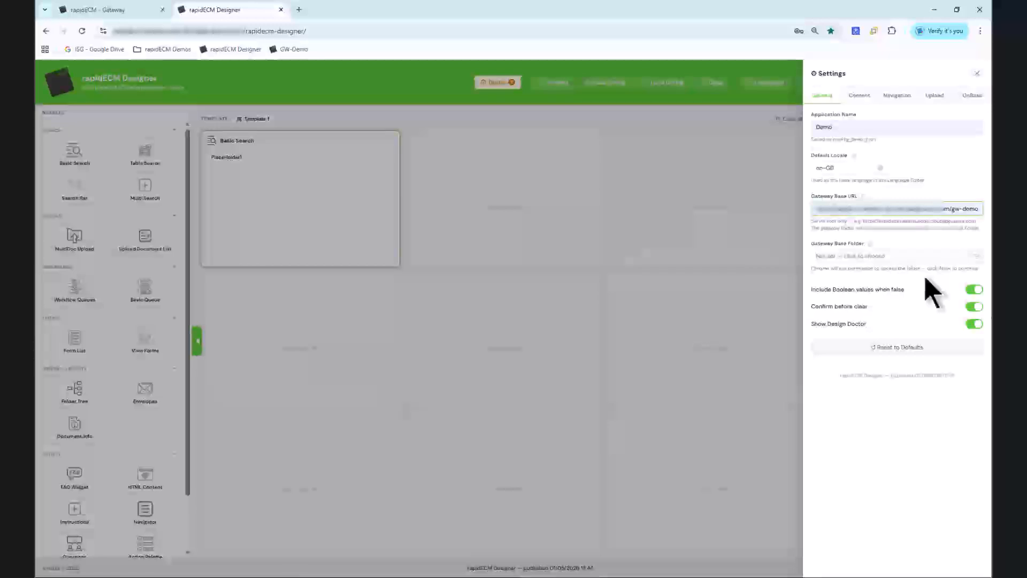
pyautogui.click(894, 258)
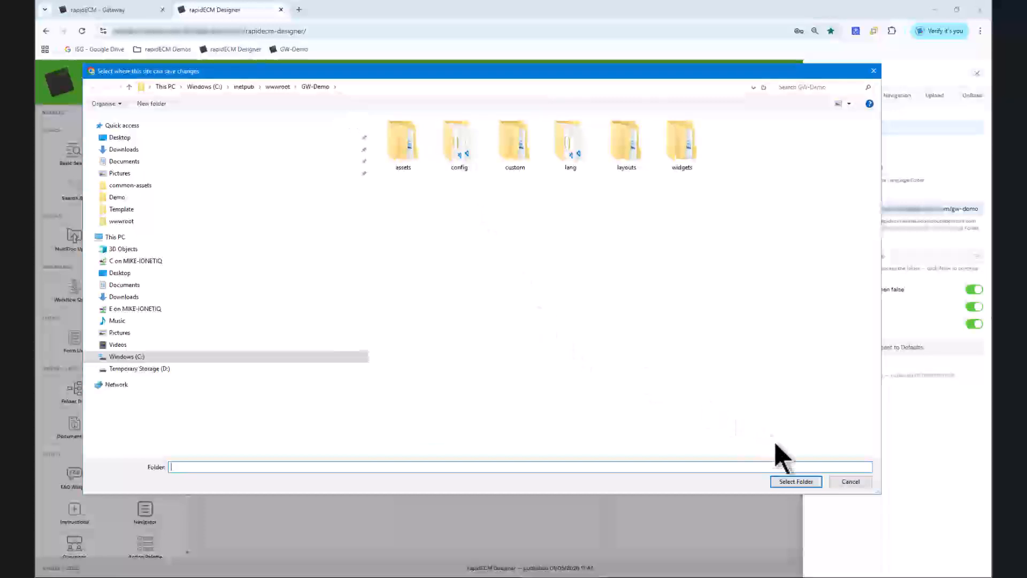
pyautogui.click(795, 483)
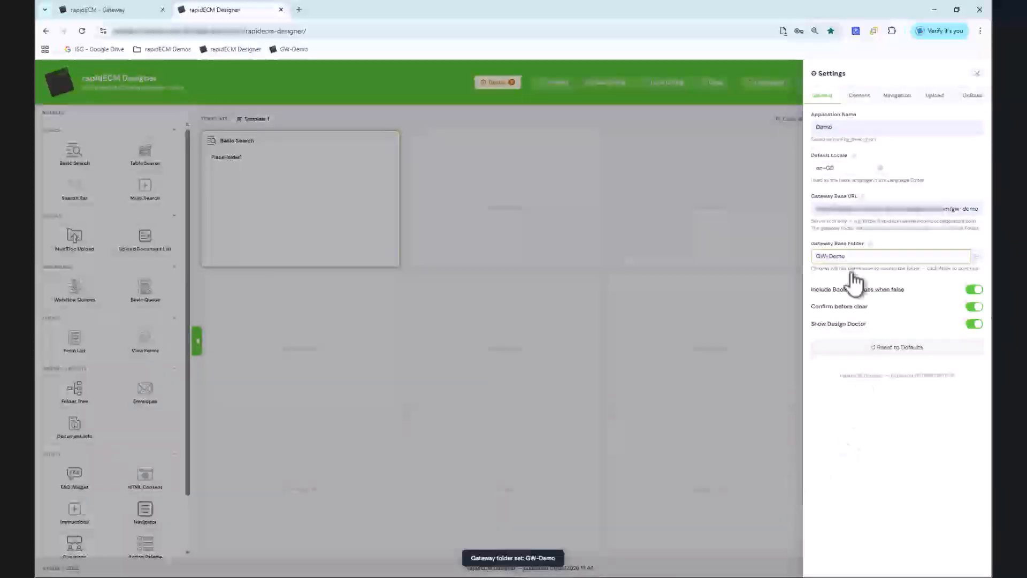
# Step: Review the content, navigation and upload settings, then close the settings
pyautogui.click(852, 95)
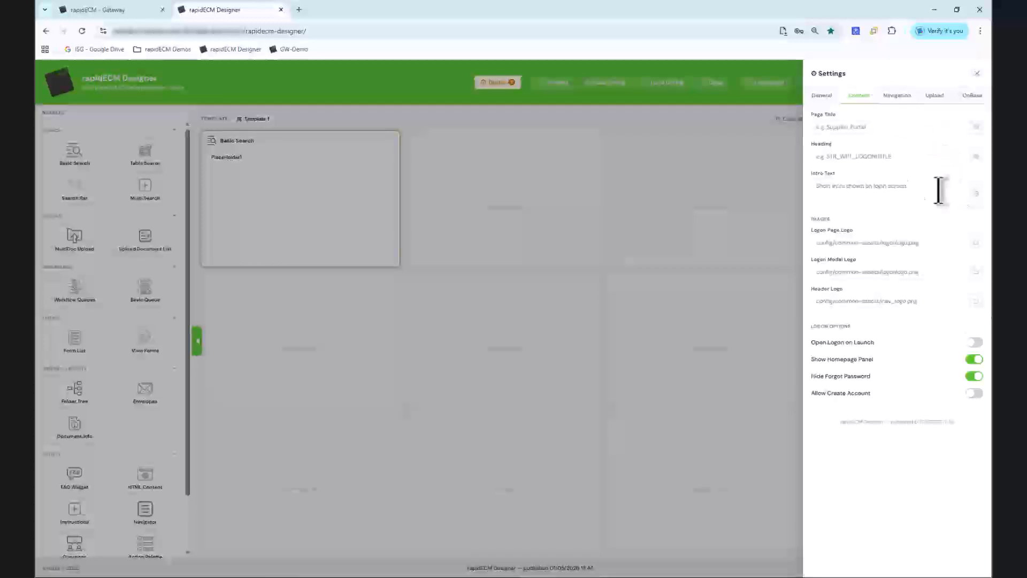
pyautogui.click(902, 99)
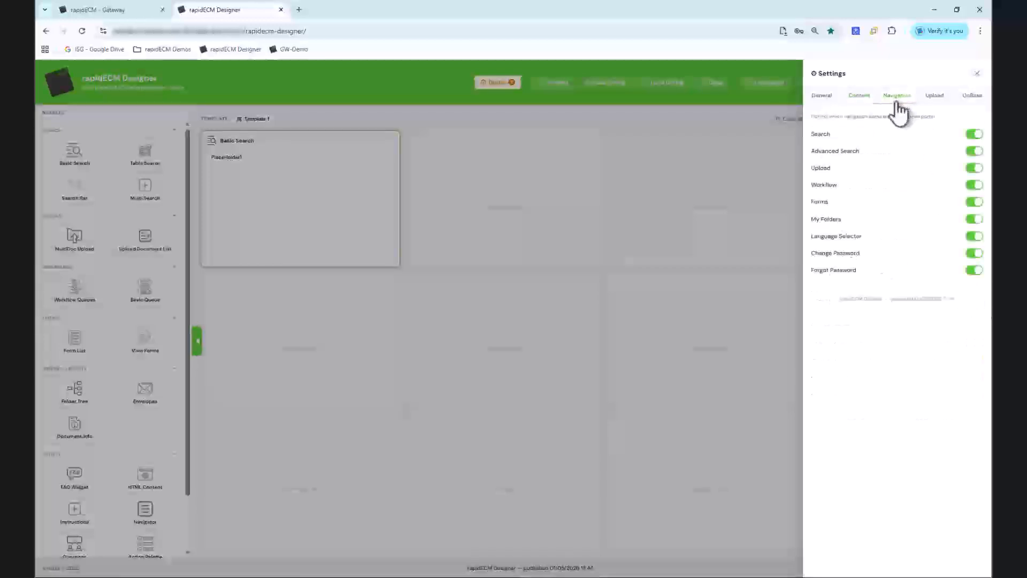
pyautogui.click(941, 98)
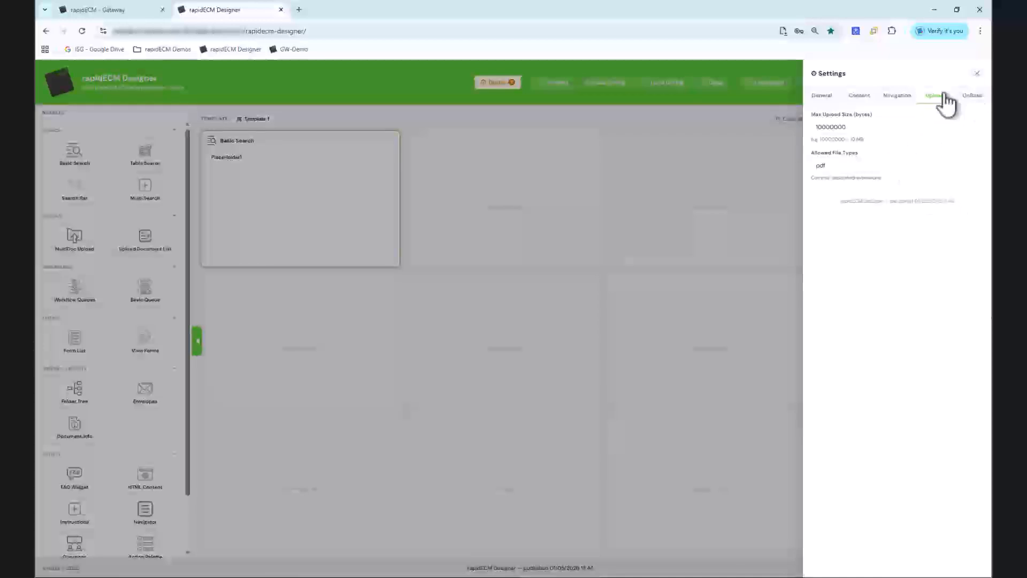
pyautogui.click(977, 74)
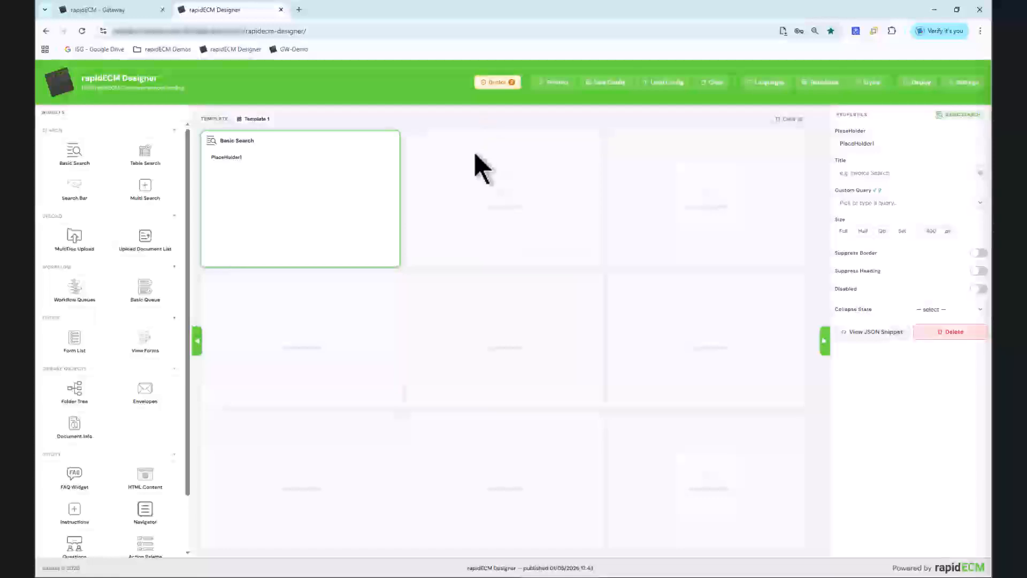
# Step: Review the Design Doctor warnings and set the Page Title to Demo Portal in the content settings
pyautogui.click(497, 84)
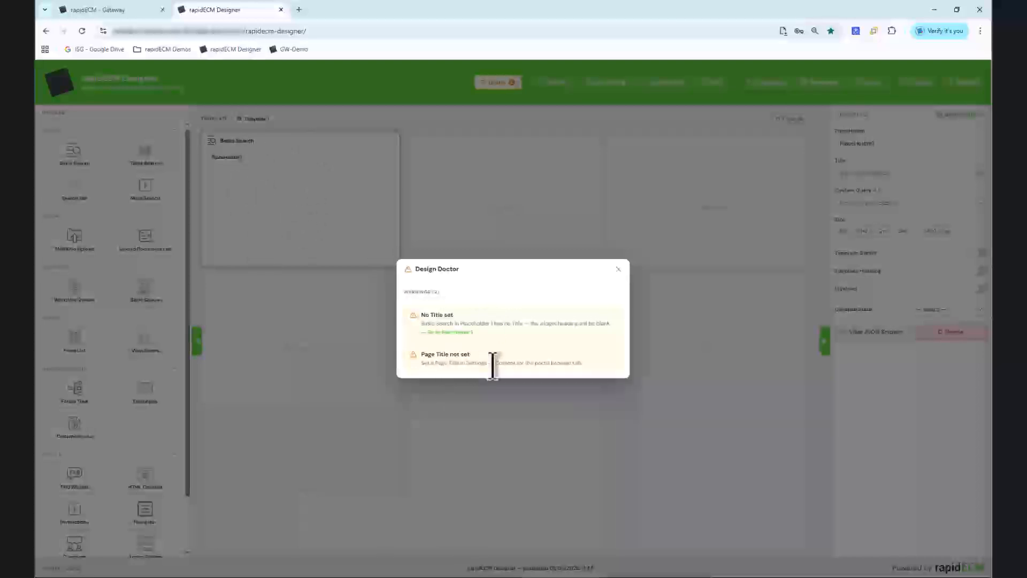
pyautogui.click(666, 298)
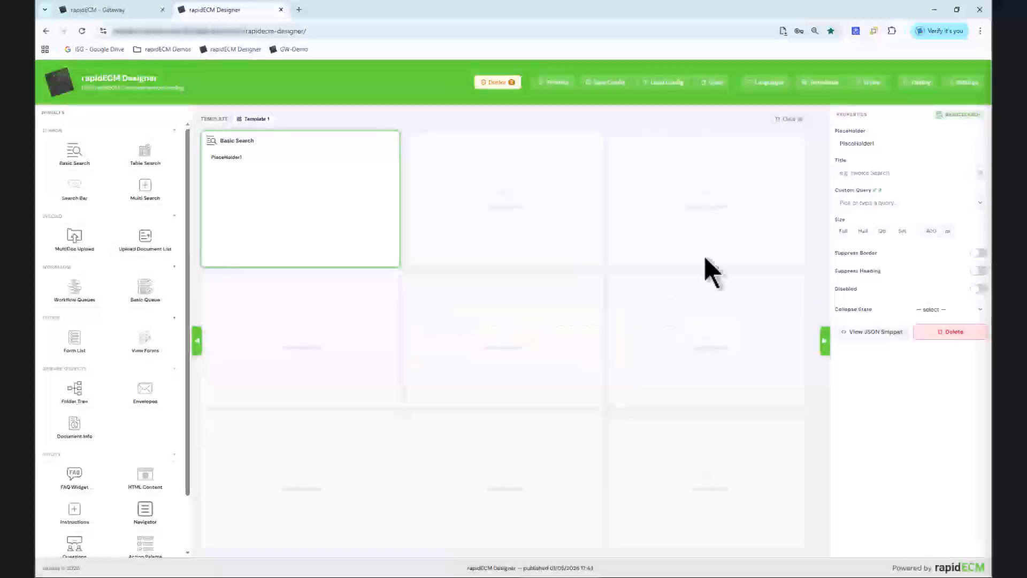
pyautogui.click(968, 85)
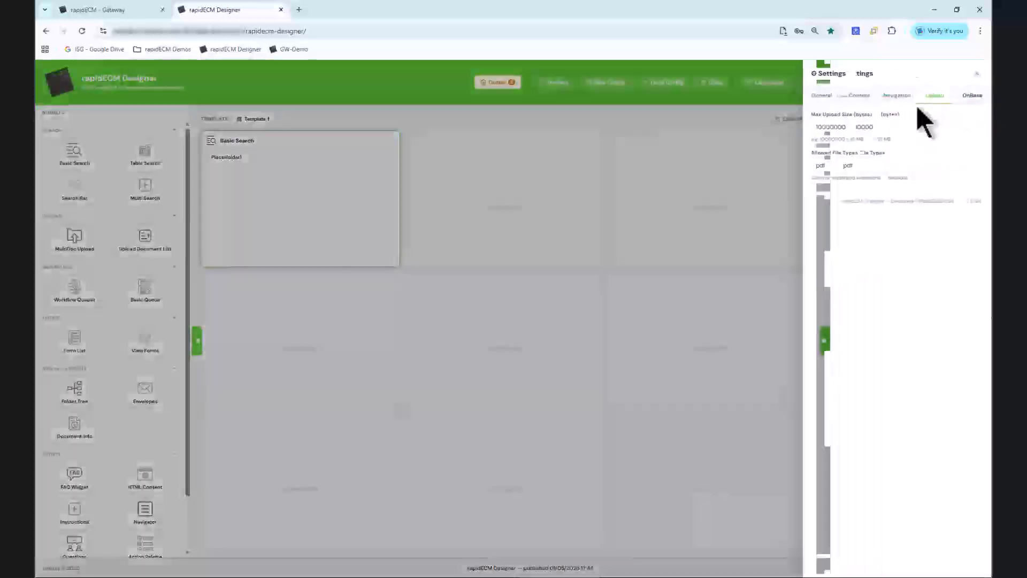
pyautogui.click(859, 96)
pyautogui.click(864, 127)
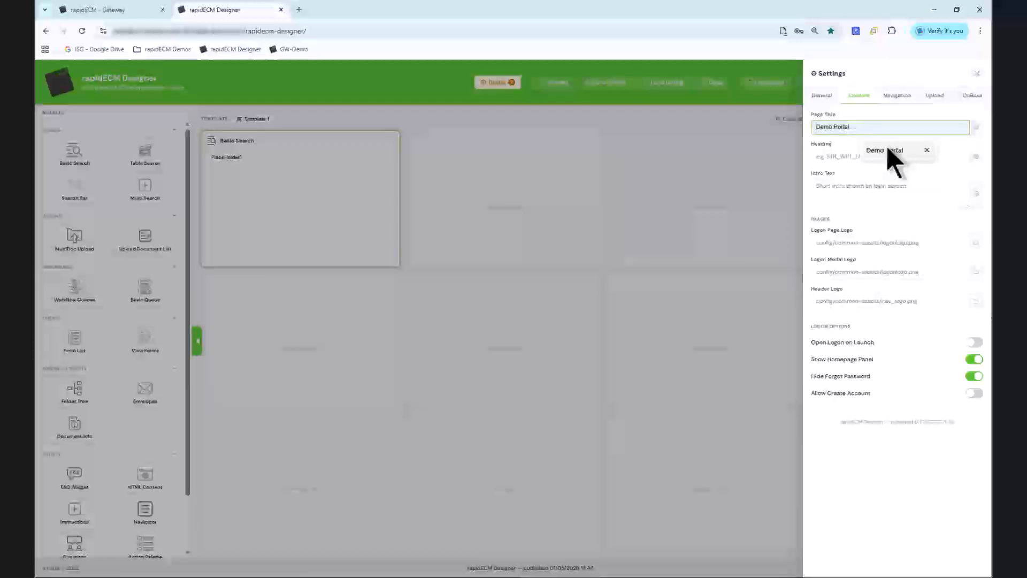
pyautogui.click(887, 149)
pyautogui.click(866, 194)
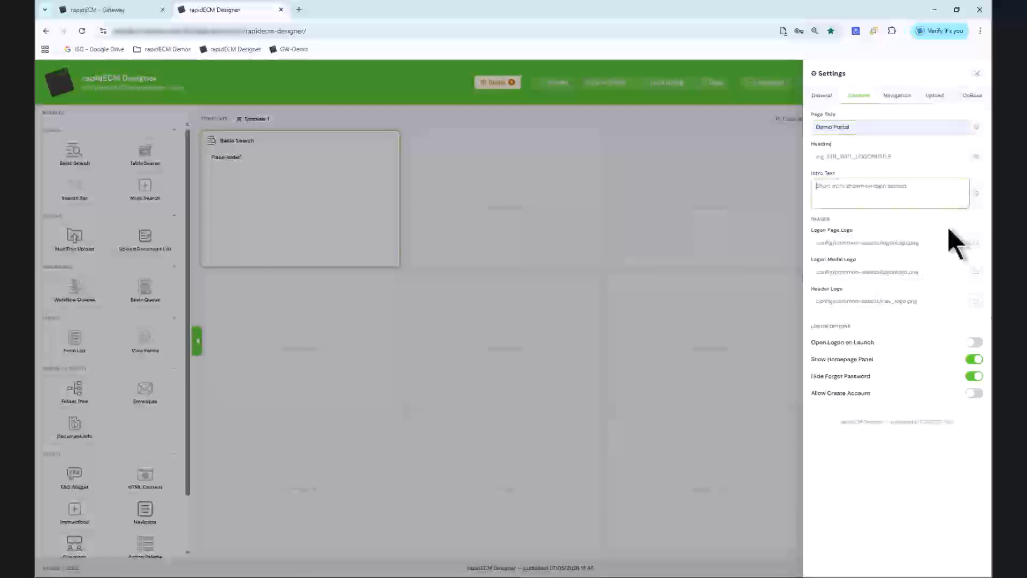
pyautogui.click(976, 75)
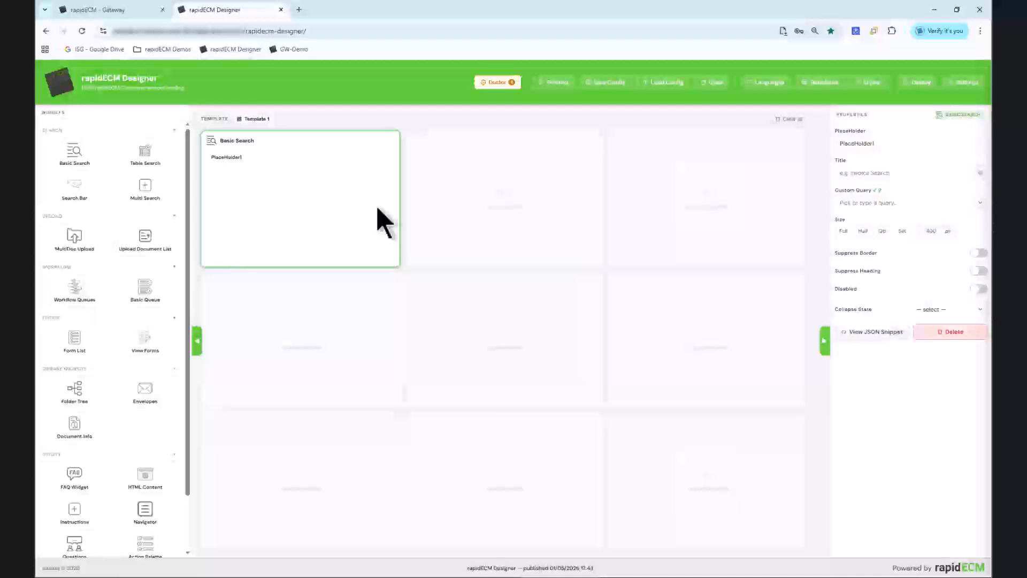
# Step: Delete the Basic Search widget from the first placeholder and recheck the design in Design Doctor
pyautogui.click(956, 334)
pyautogui.click(583, 334)
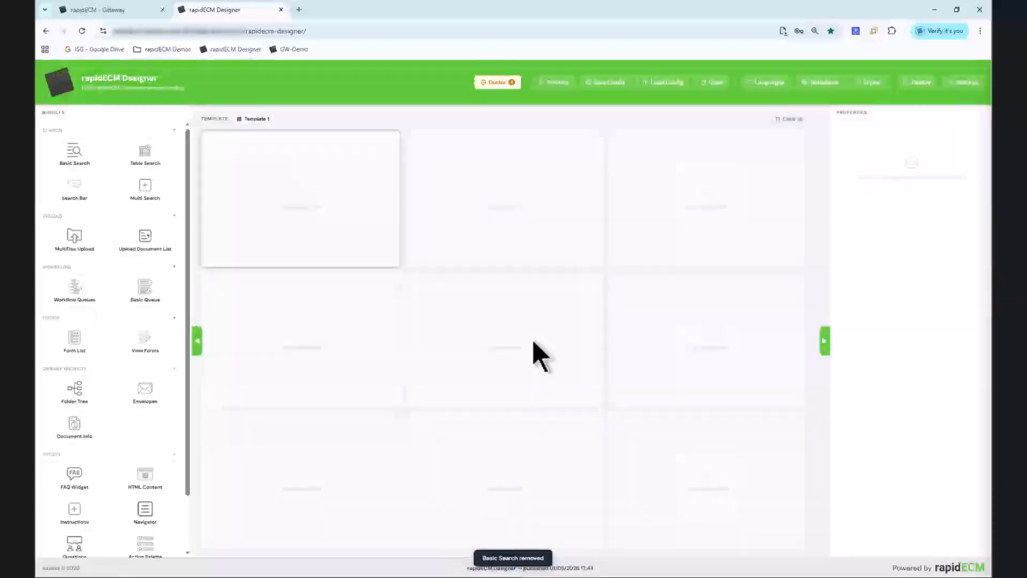
pyautogui.click(508, 85)
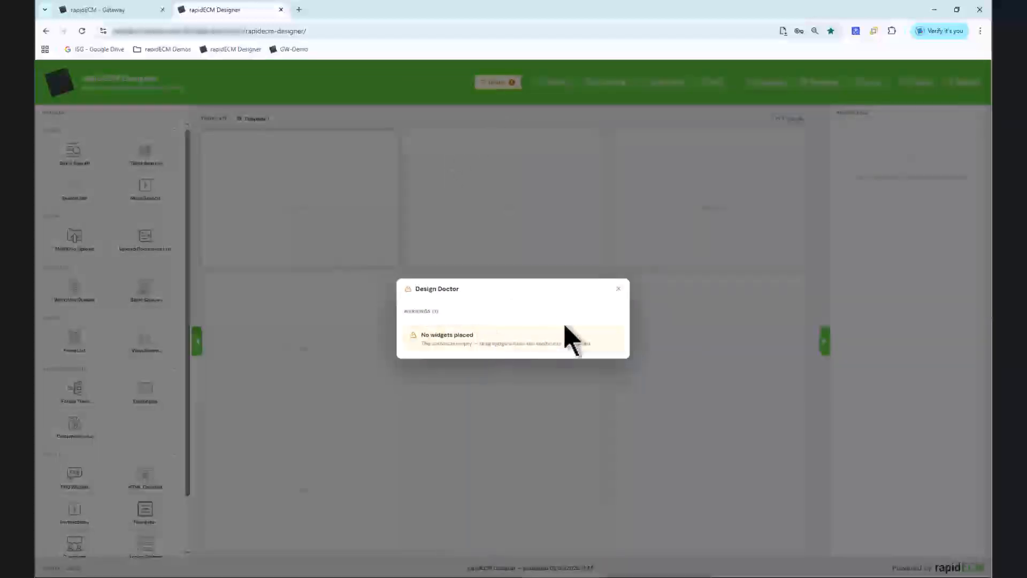
pyautogui.click(618, 290)
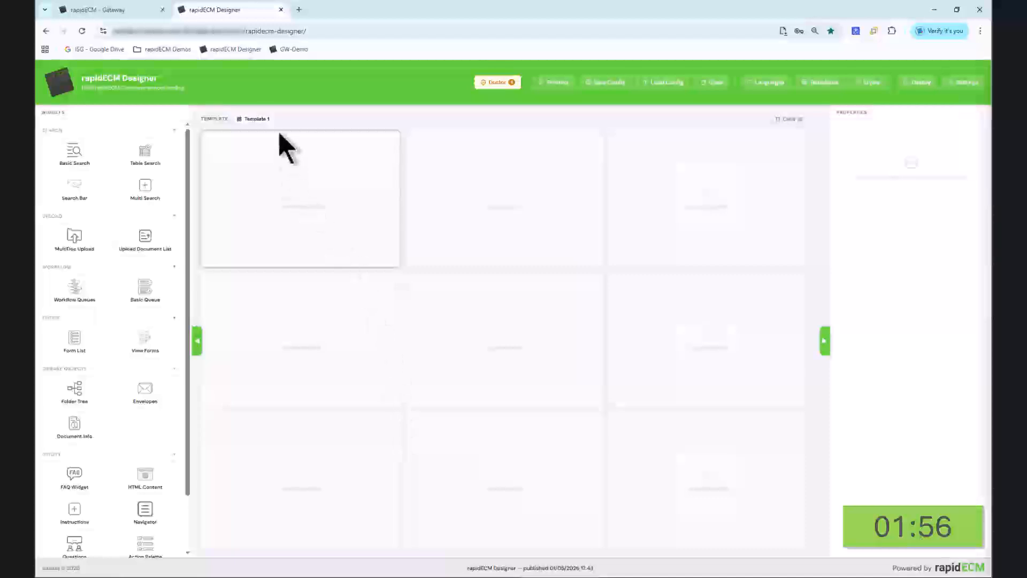
# Step: Change the page layout to Template 5
pyautogui.click(259, 120)
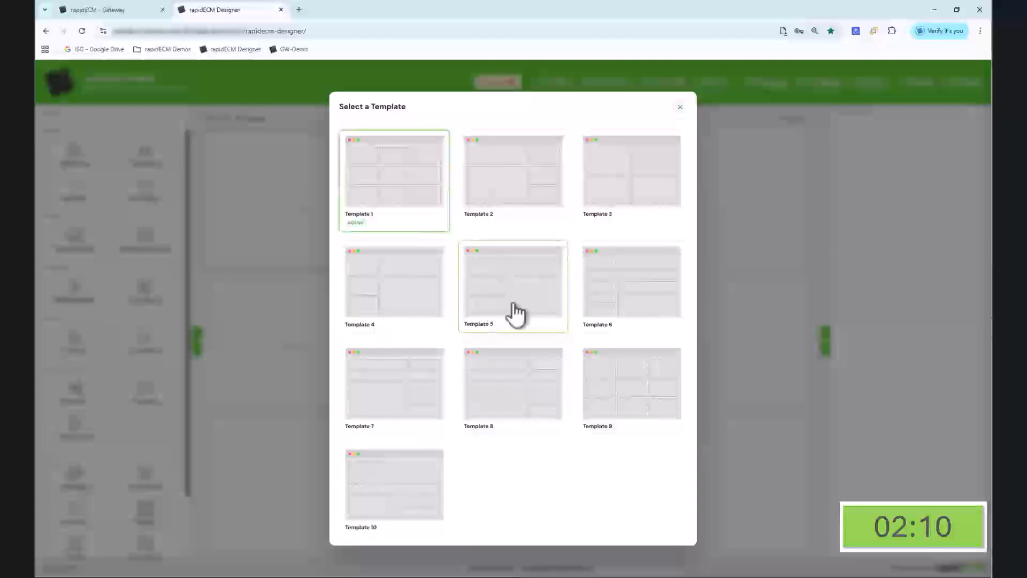
pyautogui.click(546, 311)
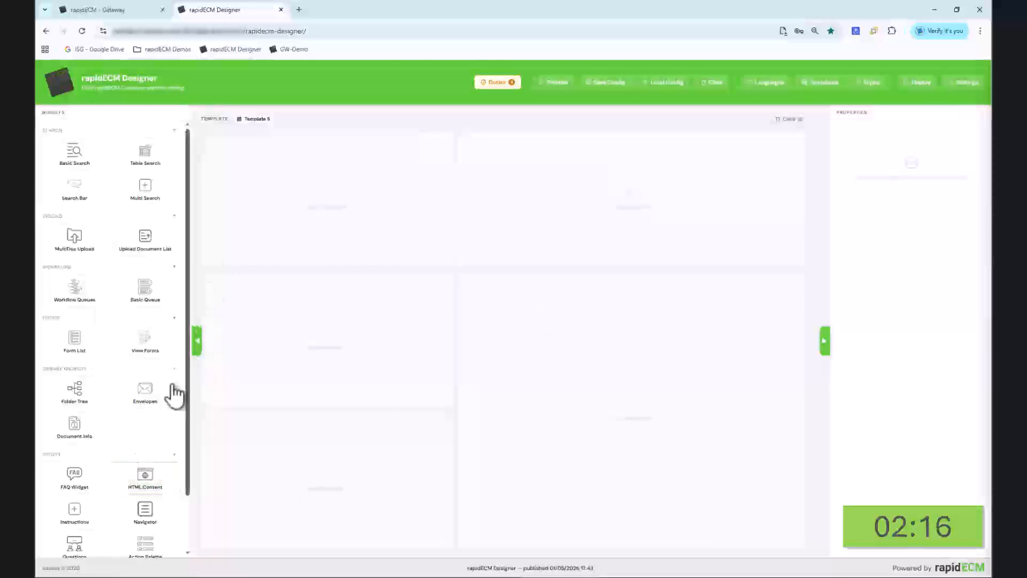
# Step: Place HTML Content, MultiDoc Upload and FAQ Widget in placeholders 1 to 3, Basic Search in placeholder 4 and Basic Viewer in placeholder 5
pyautogui.moveTo(152, 475); pyautogui.dragTo(335, 204)
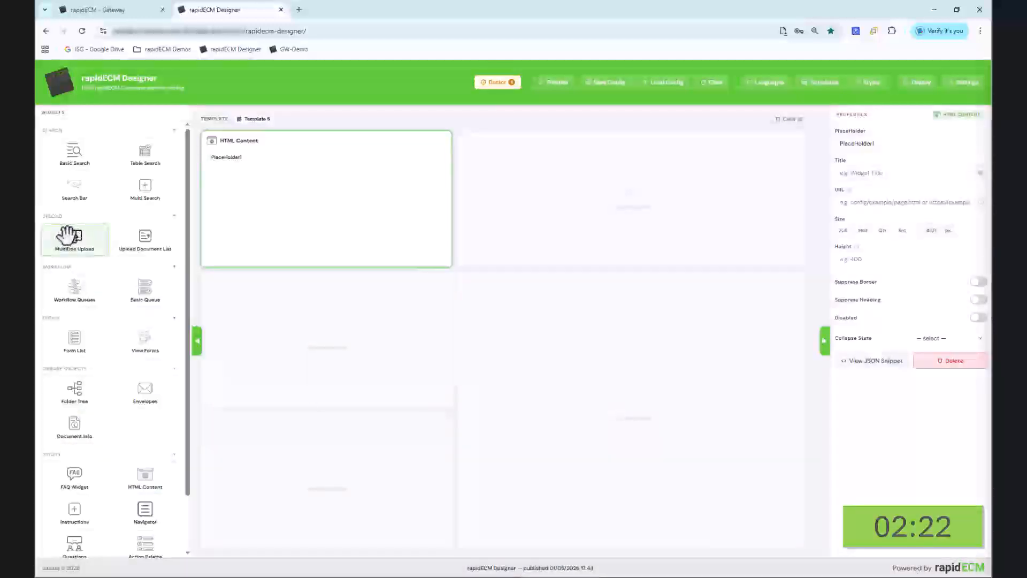
pyautogui.moveTo(64, 235); pyautogui.dragTo(294, 323)
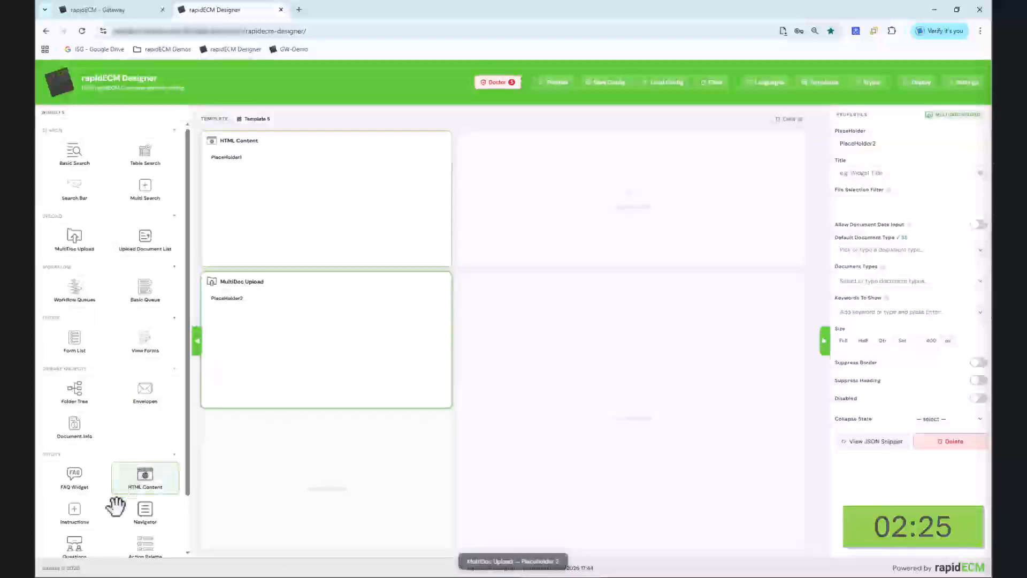
pyautogui.moveTo(57, 478); pyautogui.dragTo(291, 474)
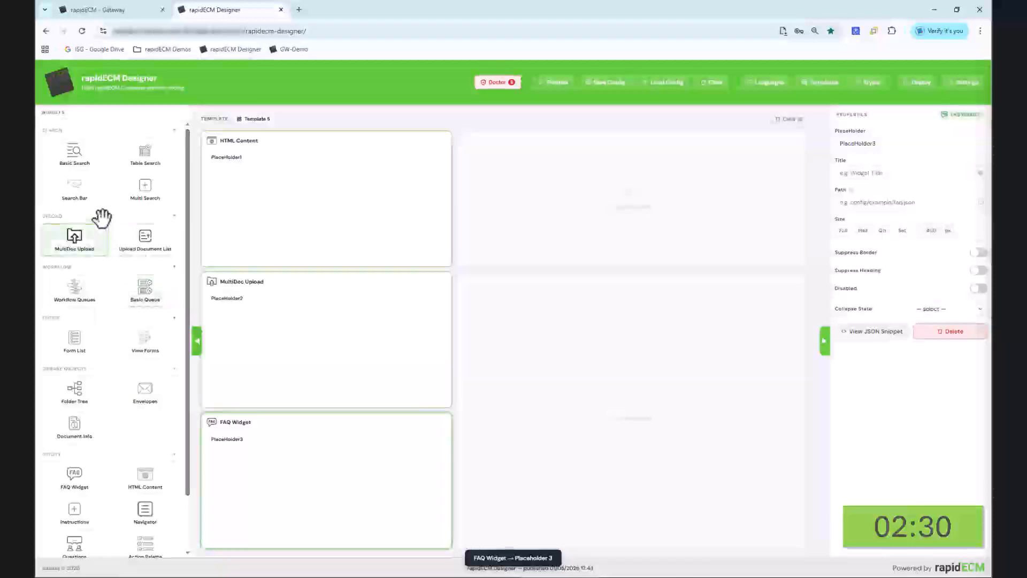
pyautogui.moveTo(77, 156); pyautogui.dragTo(613, 216)
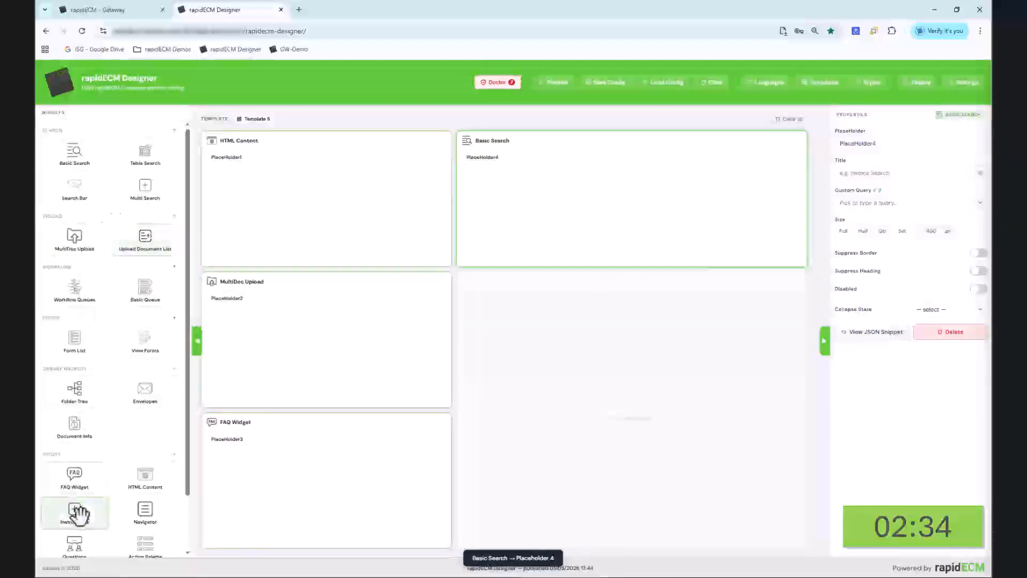
pyautogui.scroll(-2, 75, 515)
pyautogui.moveTo(79, 519); pyautogui.dragTo(610, 455)
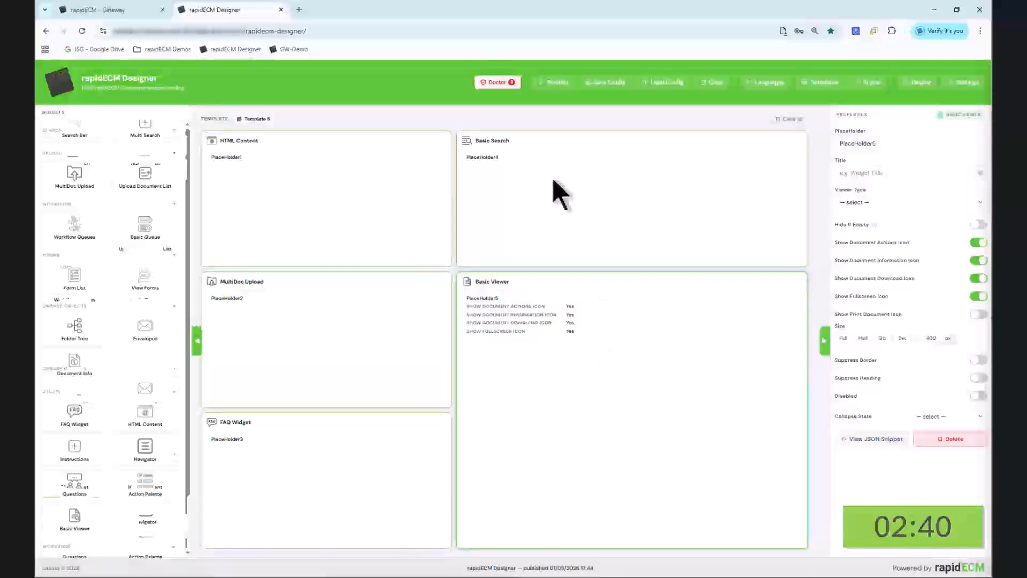
# Step: Check the design in Design Doctor and title the HTML Content widget "Welcome to our portal"
pyautogui.click(508, 83)
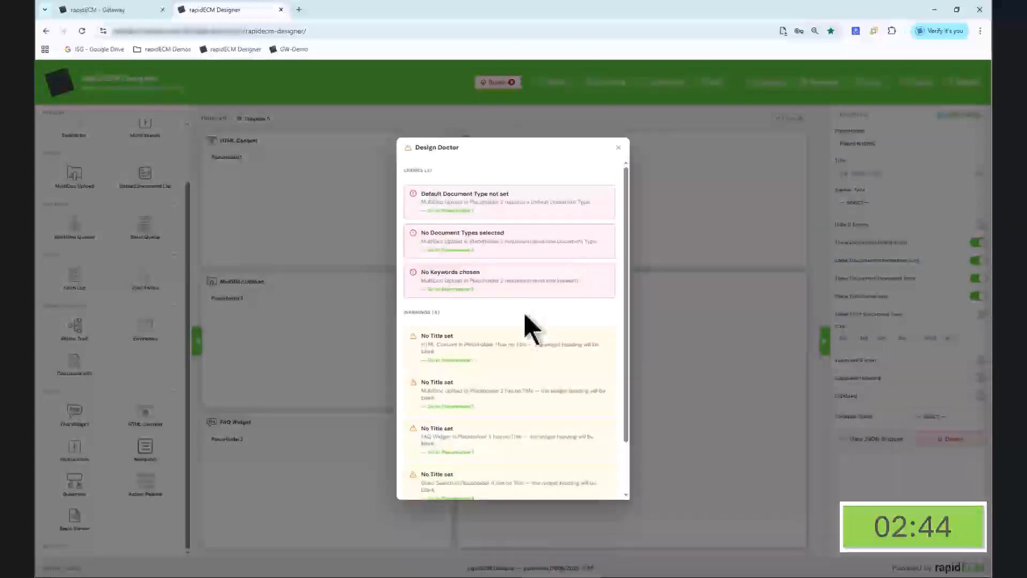
pyautogui.scroll(-1, 524, 336)
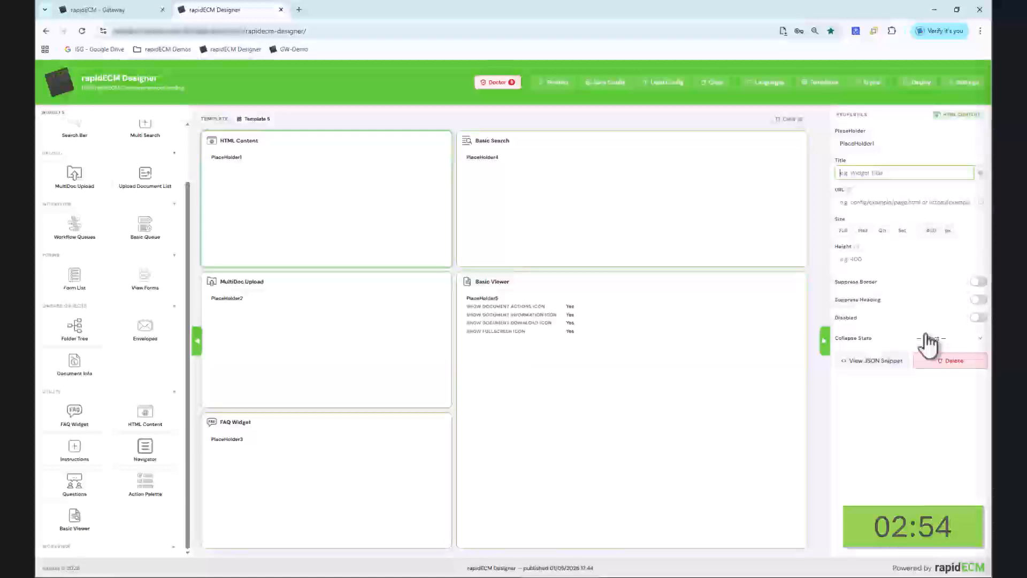
pyautogui.write('lcome to p')
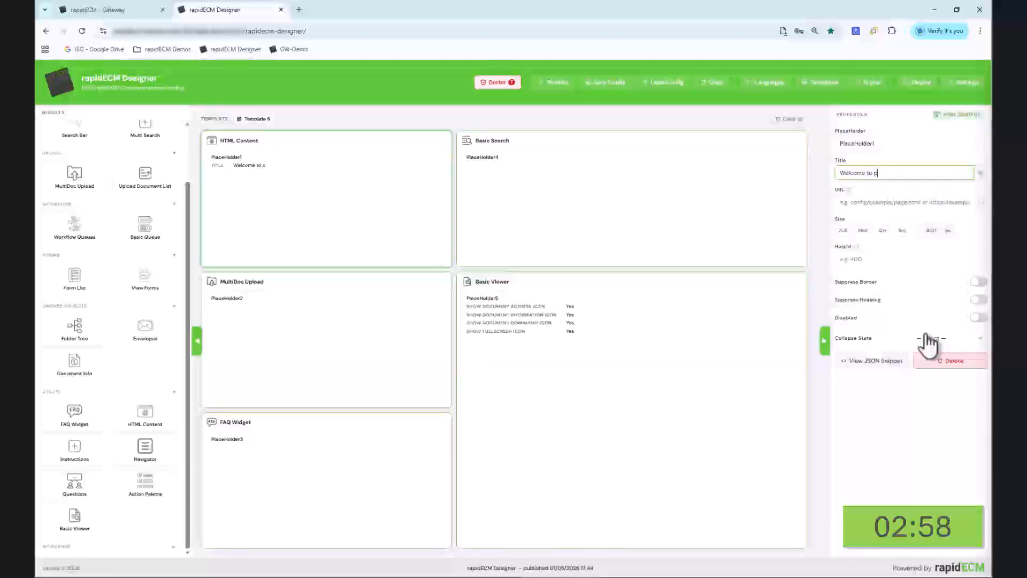
pyautogui.press('BackSpace')
pyautogui.write('our portal')
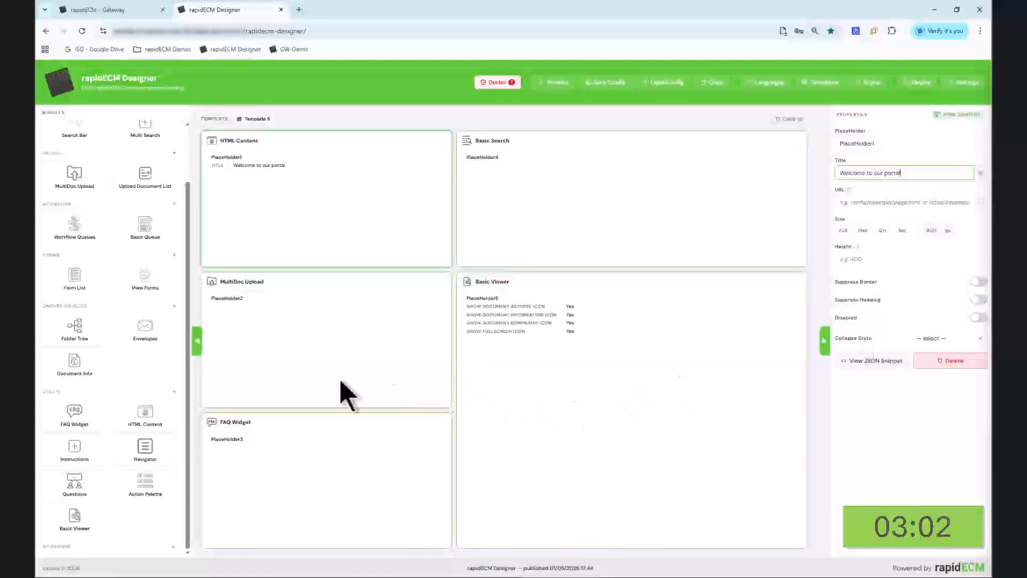
# Step: Title the MultiDoc Upload widget "Upload documents" and the FAQ Widget "Frequently Asked Questions"
pyautogui.click(345, 396)
pyautogui.click(909, 174)
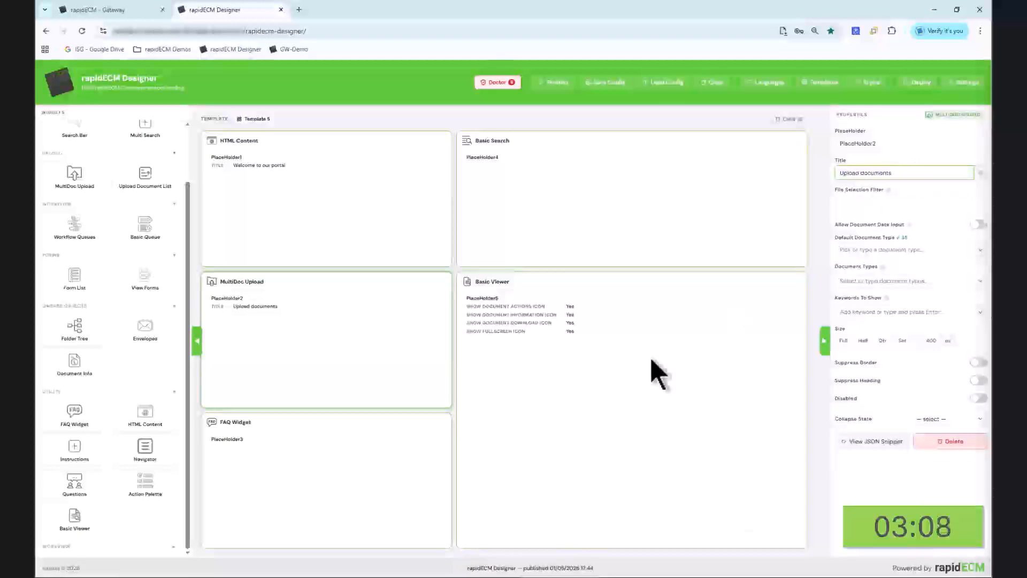
pyautogui.click(401, 482)
pyautogui.click(903, 173)
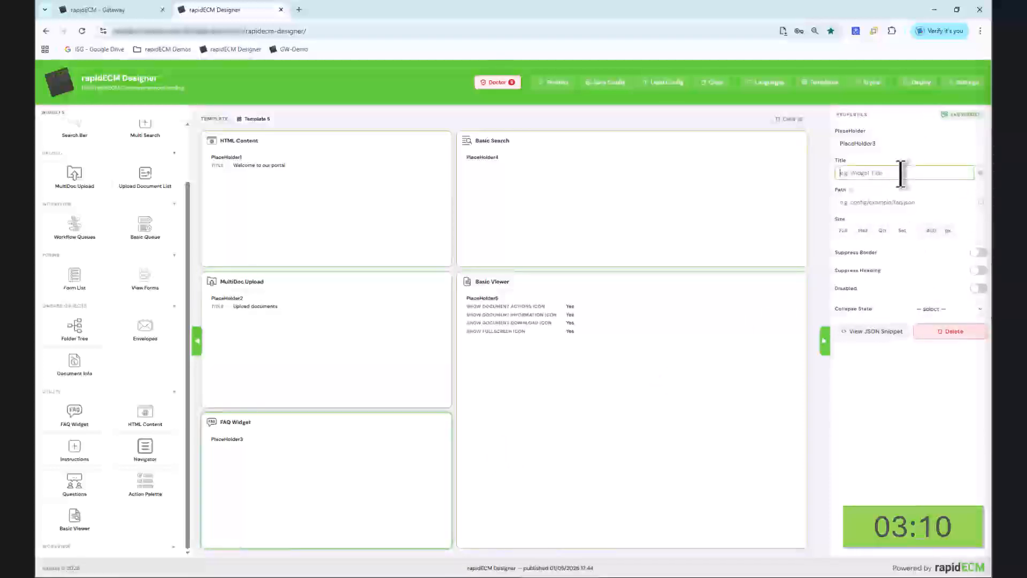
pyautogui.write('Frequent')
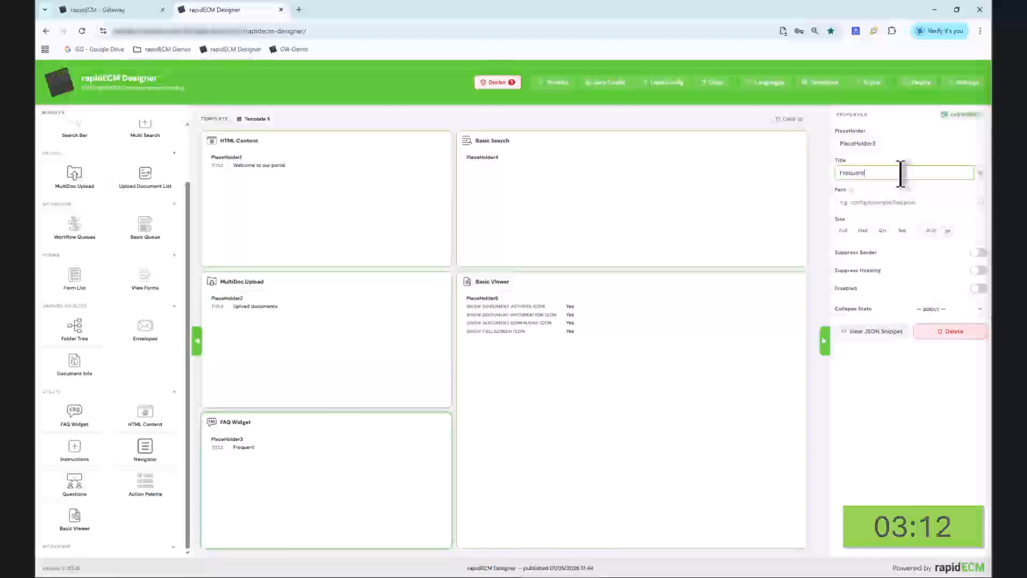
pyautogui.write('ly Asked Questions')
# Step: Title the Basic Search widget "Invoice Search" and the Basic Viewer widget "Document Viewer"
pyautogui.click(614, 190)
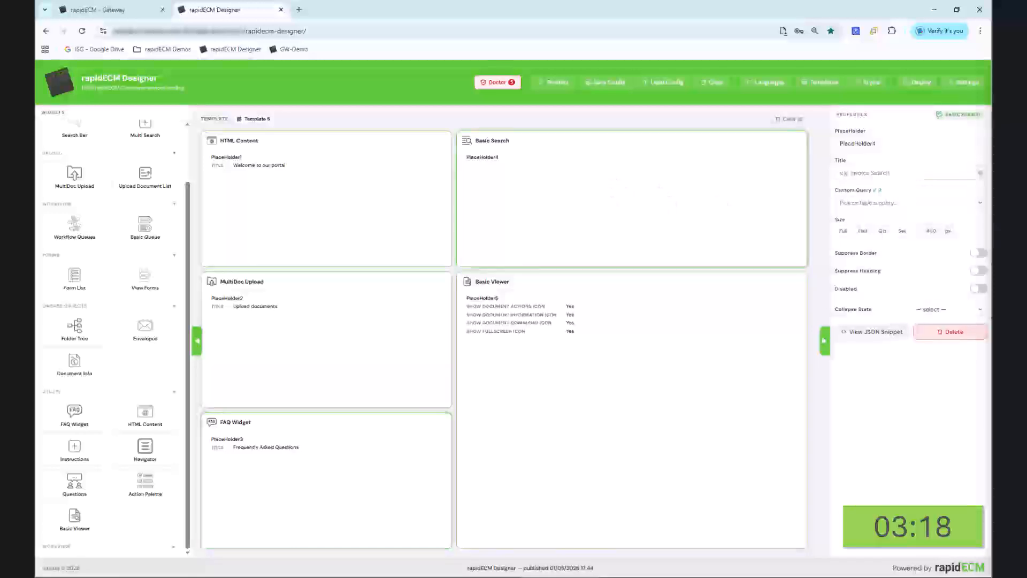
pyautogui.click(943, 171)
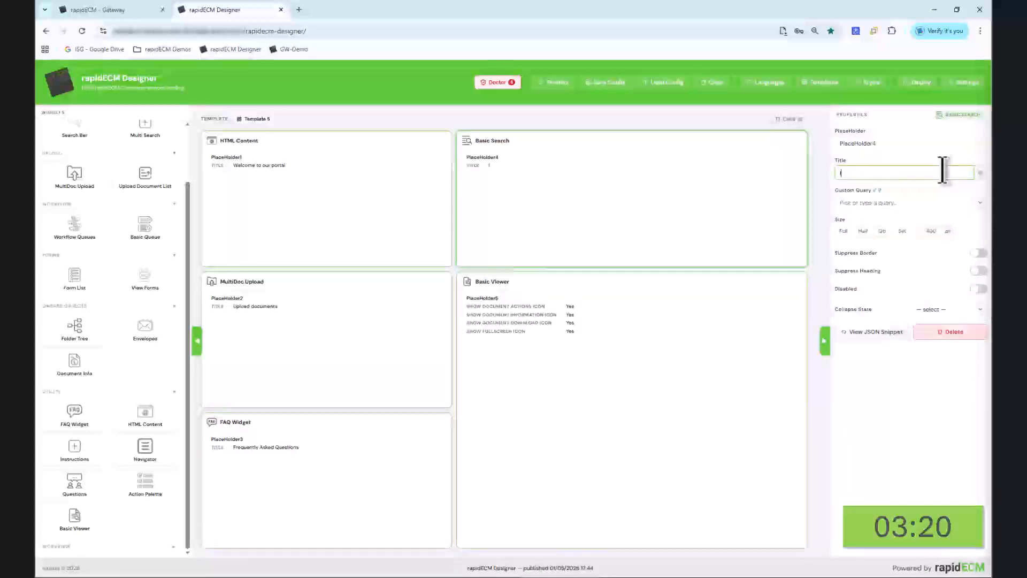
pyautogui.write('Invoice Search')
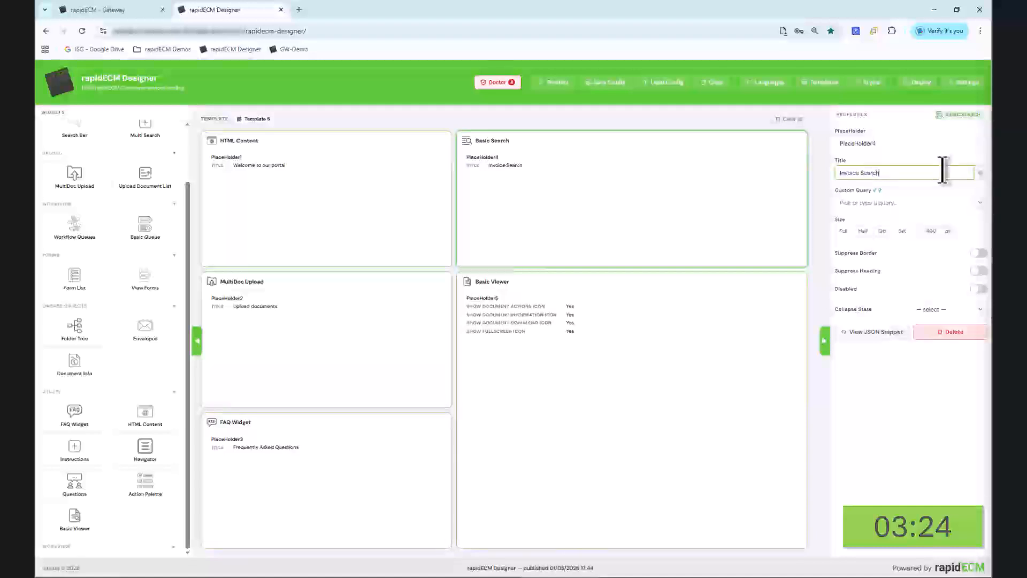
pyautogui.click(720, 356)
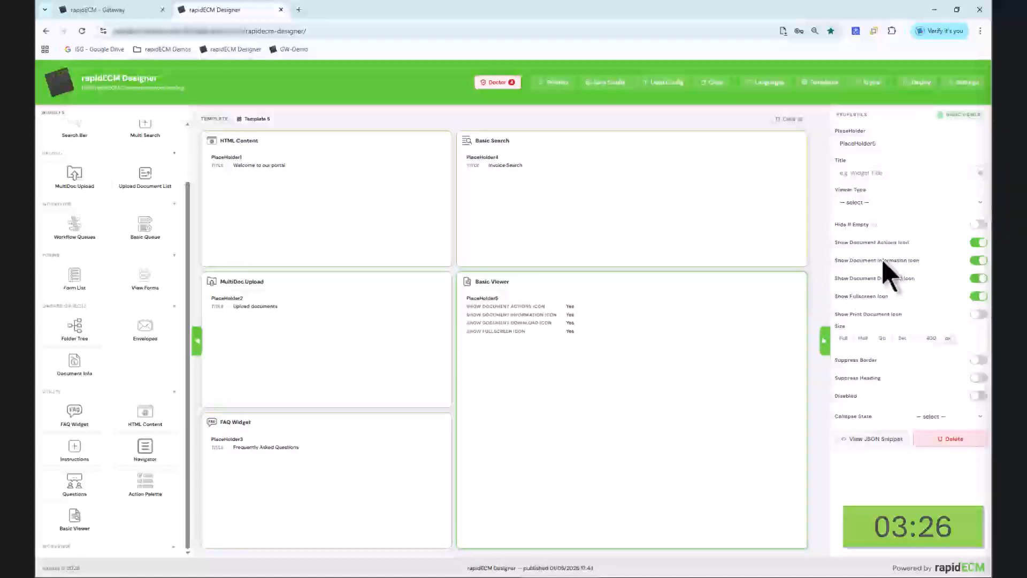
pyautogui.click(912, 174)
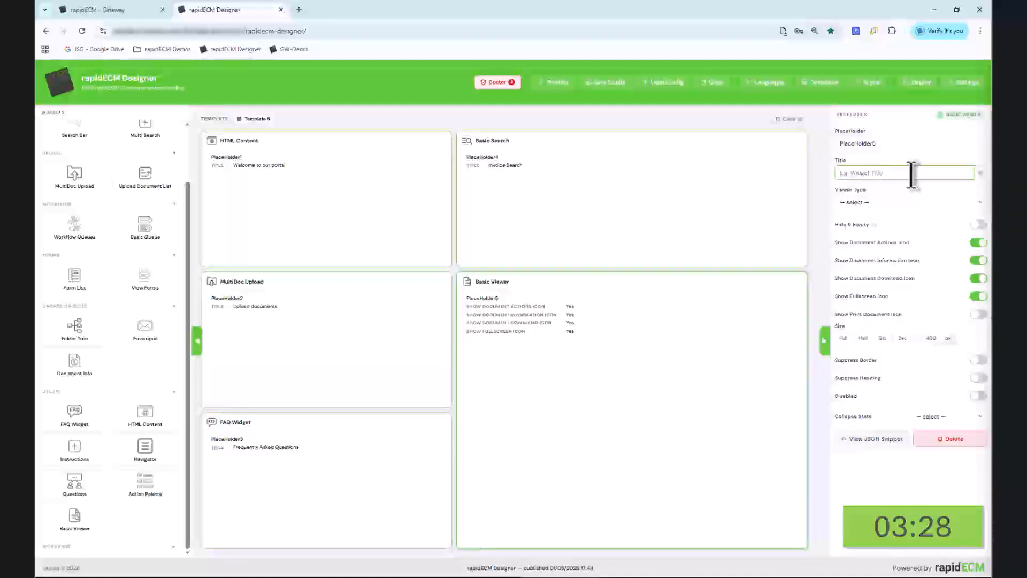
pyautogui.write('Document V')
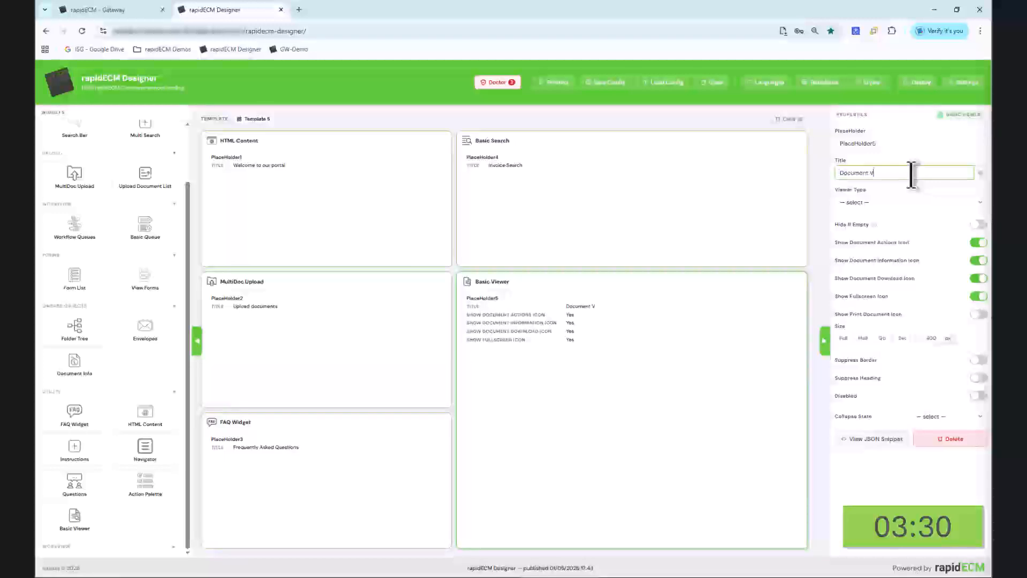
pyautogui.write('iewer')
# Step: Review the errors in Design Doctor and go from there to the MultiDoc Upload widget in placeholder 2
pyautogui.click(627, 199)
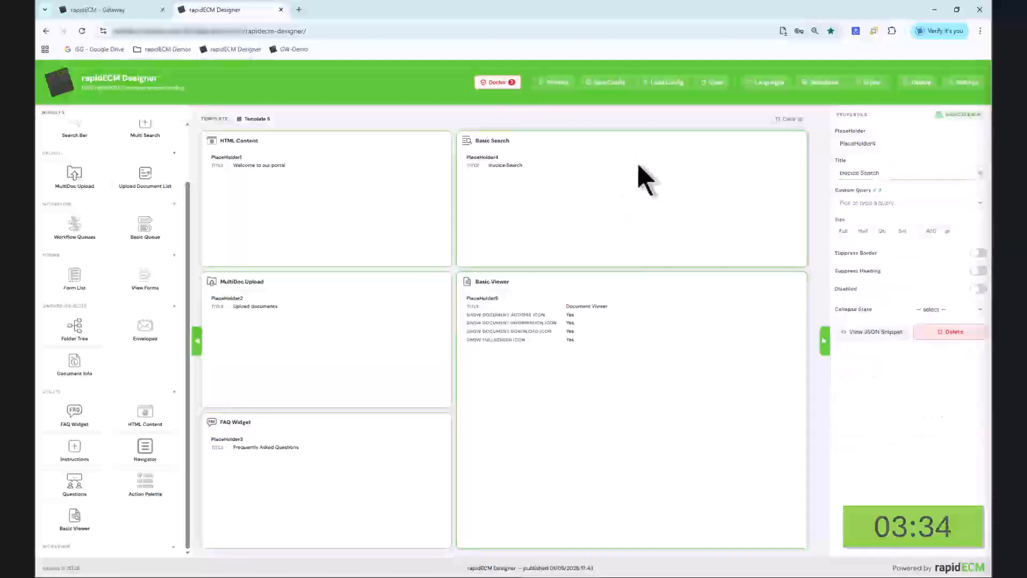
pyautogui.click(514, 86)
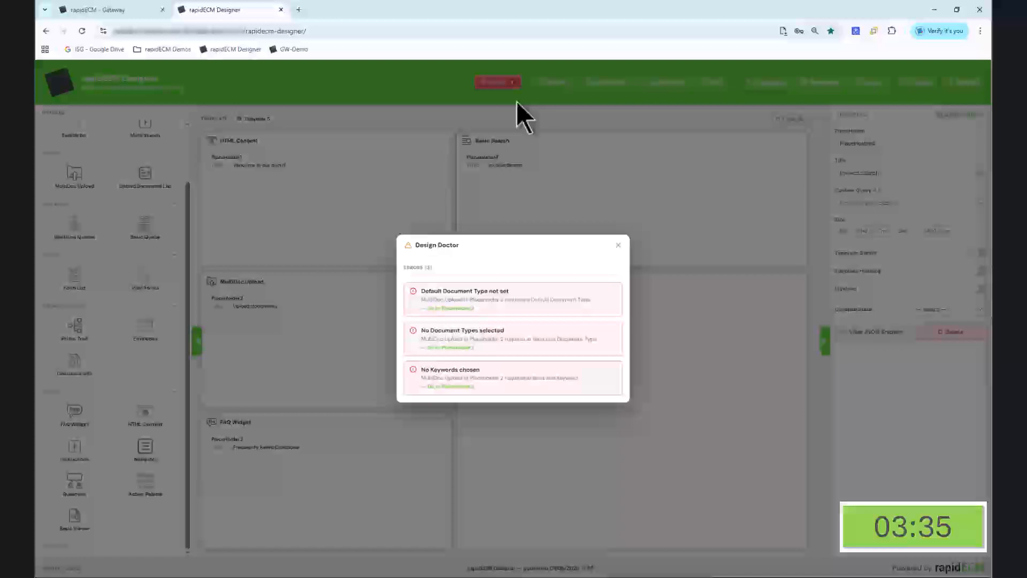
pyautogui.click(464, 309)
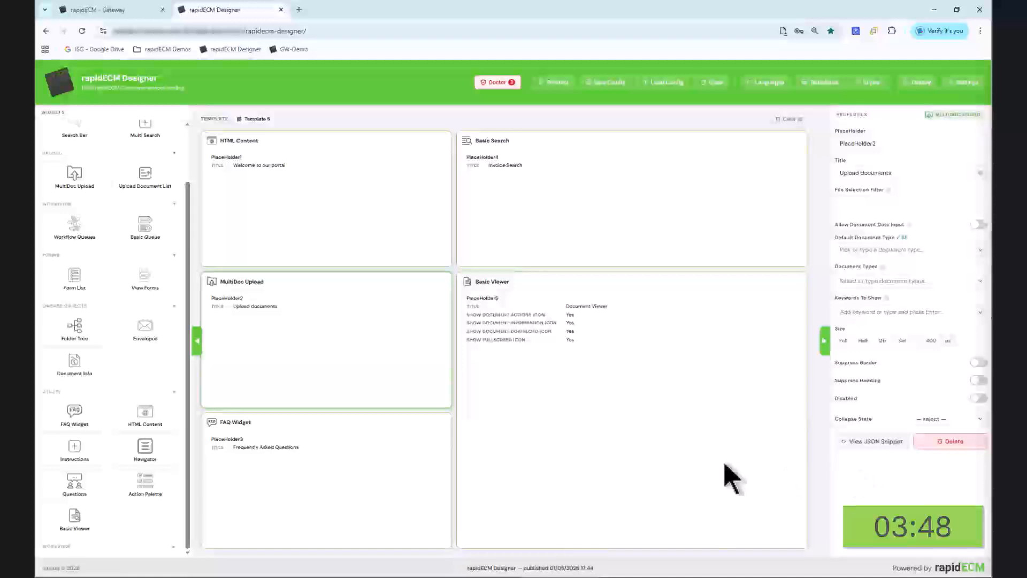
# Step: Set the HTML Content widget's URL to the file vendor_welcome.html in the config/Demo folder
pyautogui.click(327, 257)
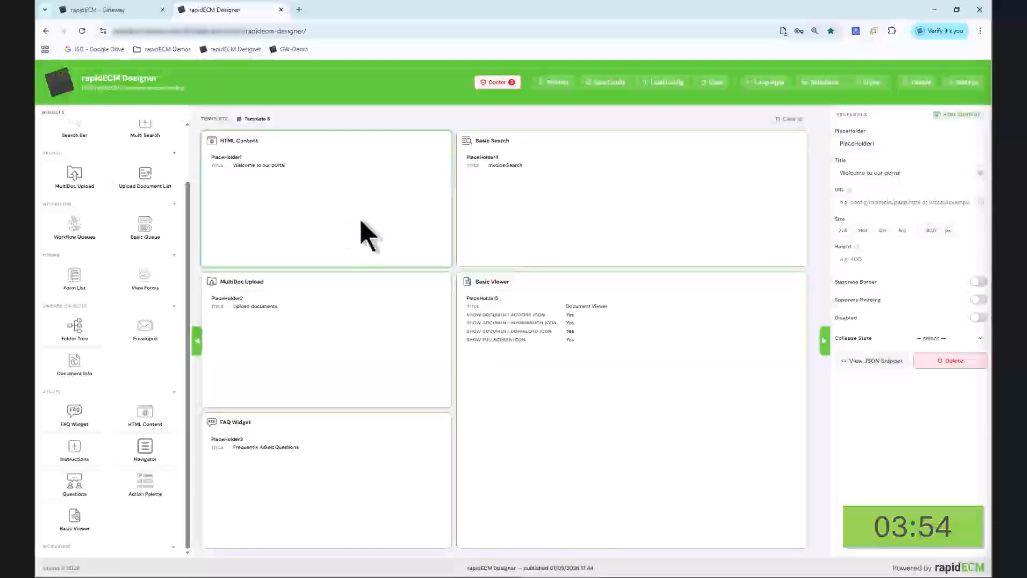
pyautogui.click(982, 204)
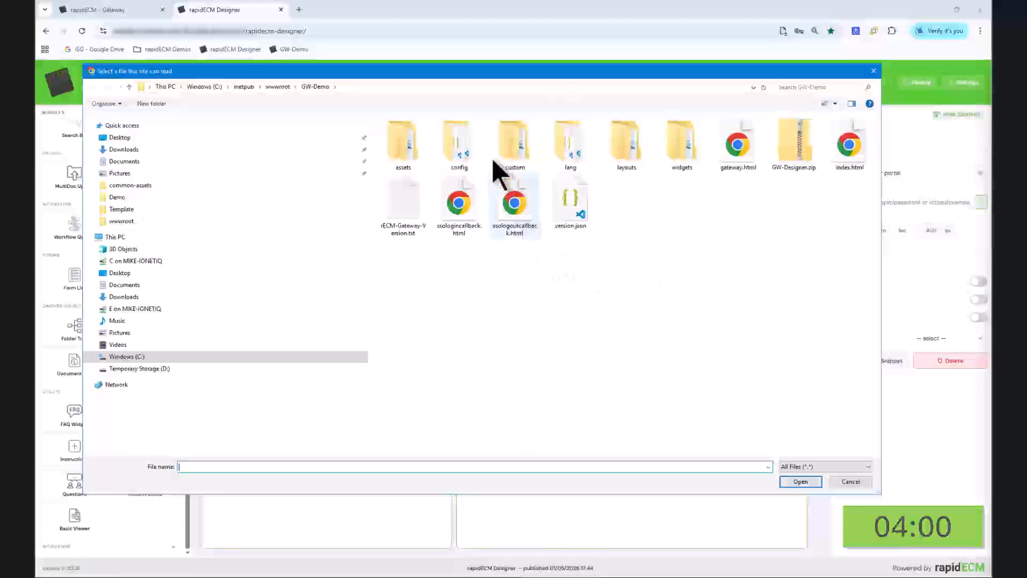
pyautogui.doubleClick(460, 155)
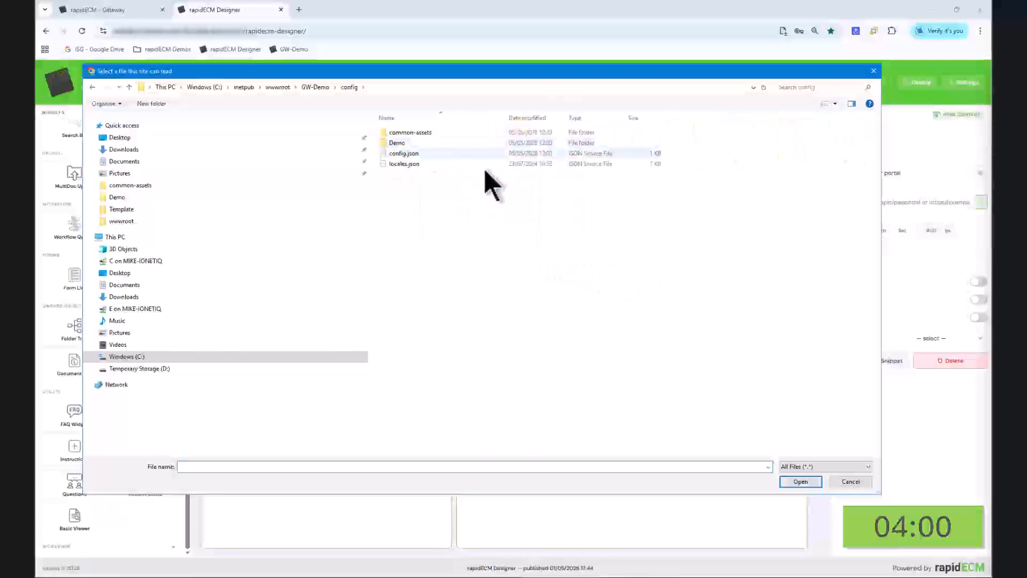
pyautogui.click(399, 143)
pyautogui.doubleClick(399, 144)
pyautogui.click(404, 165)
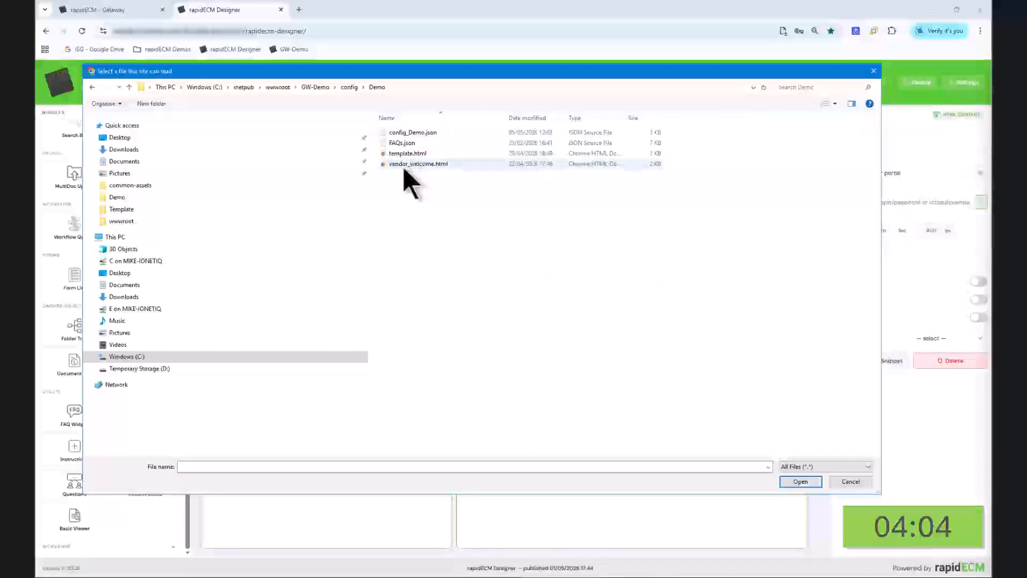
pyautogui.doubleClick(411, 165)
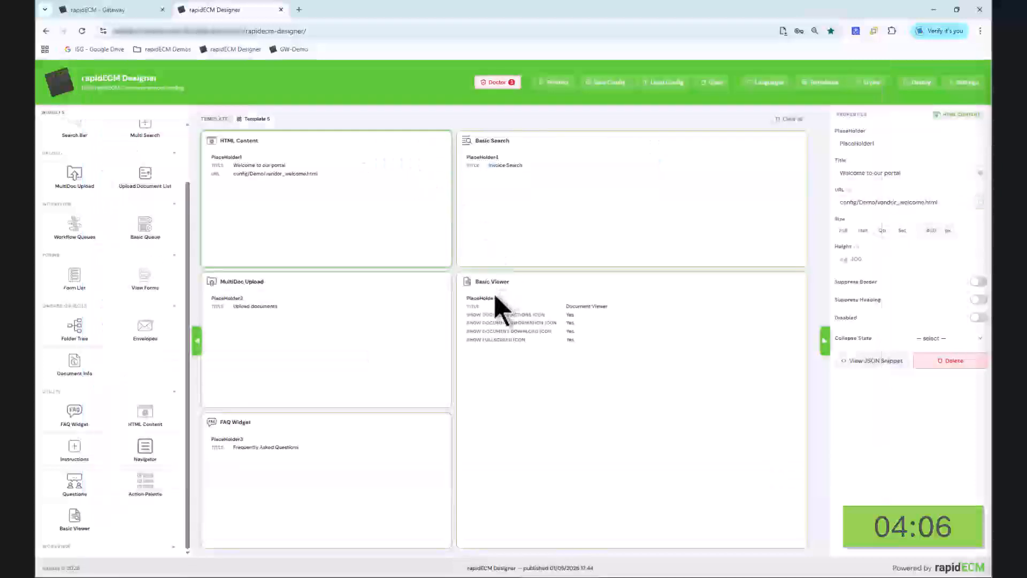
# Step: Set the height of the HTML Content widget to 310
pyautogui.click(843, 259)
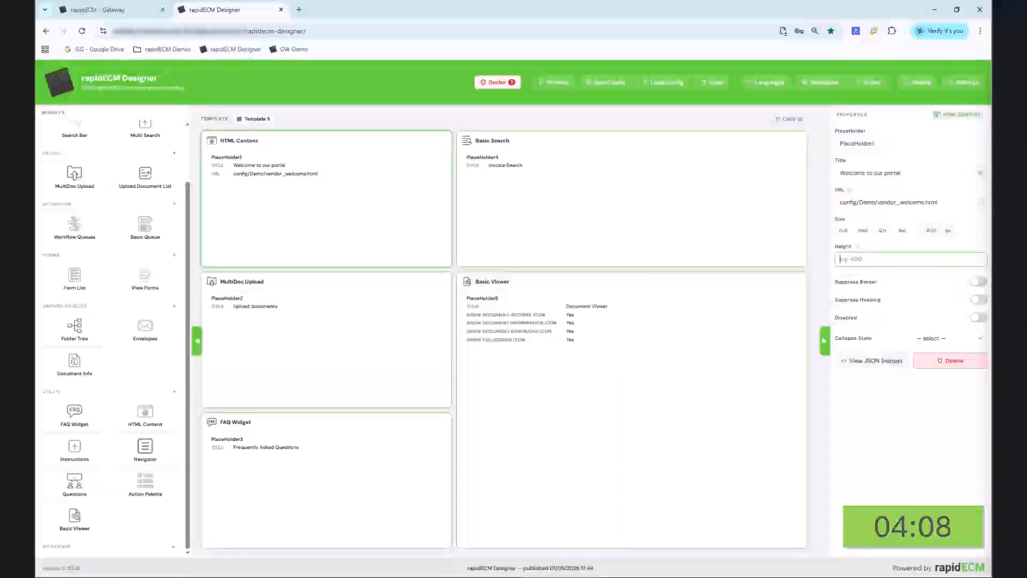
pyautogui.write('310')
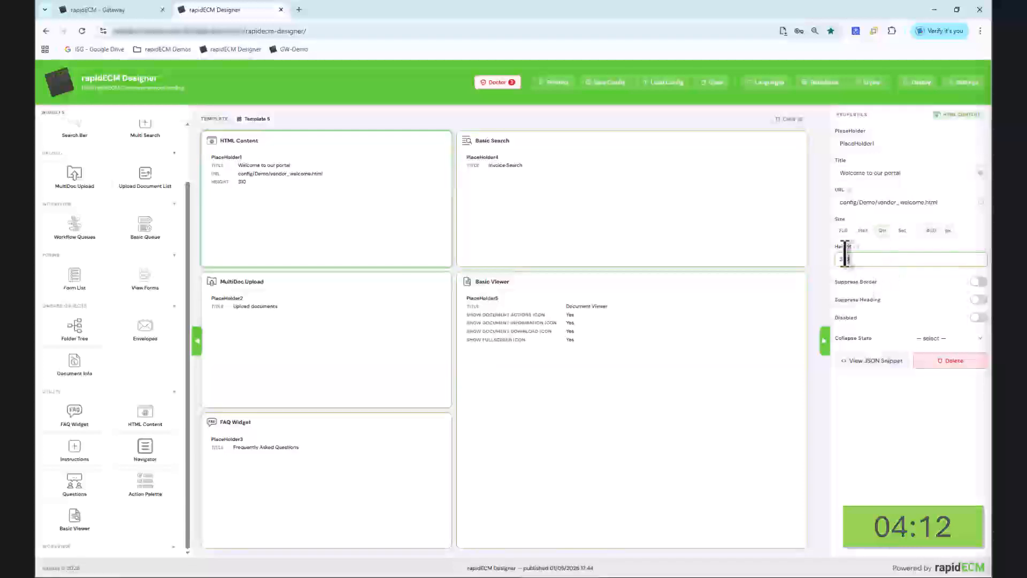
pyautogui.press('Tab')
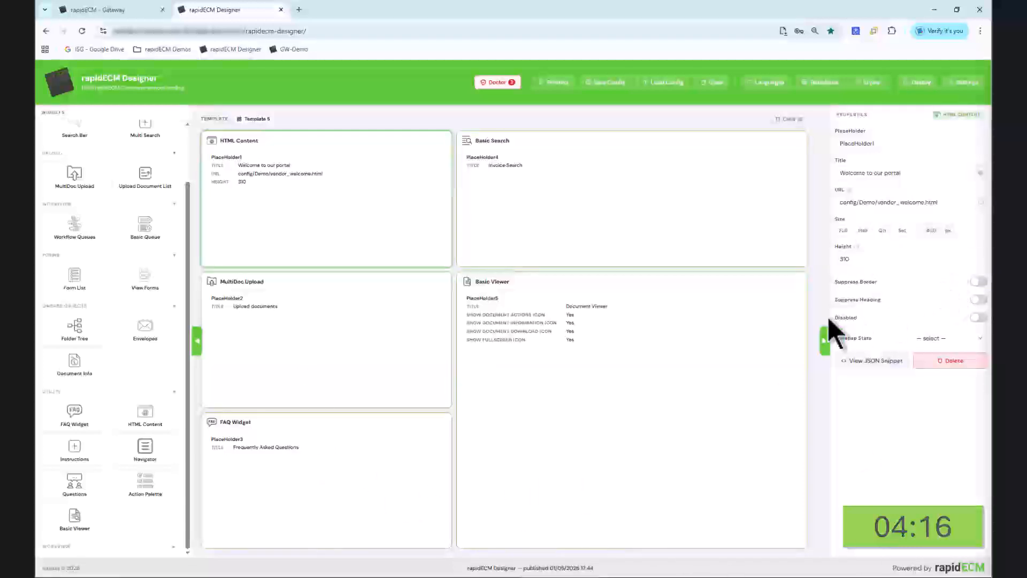
# Step: Set the FAQ Widget's path to the file FAQs.json in the config/Demo folder
pyautogui.click(365, 471)
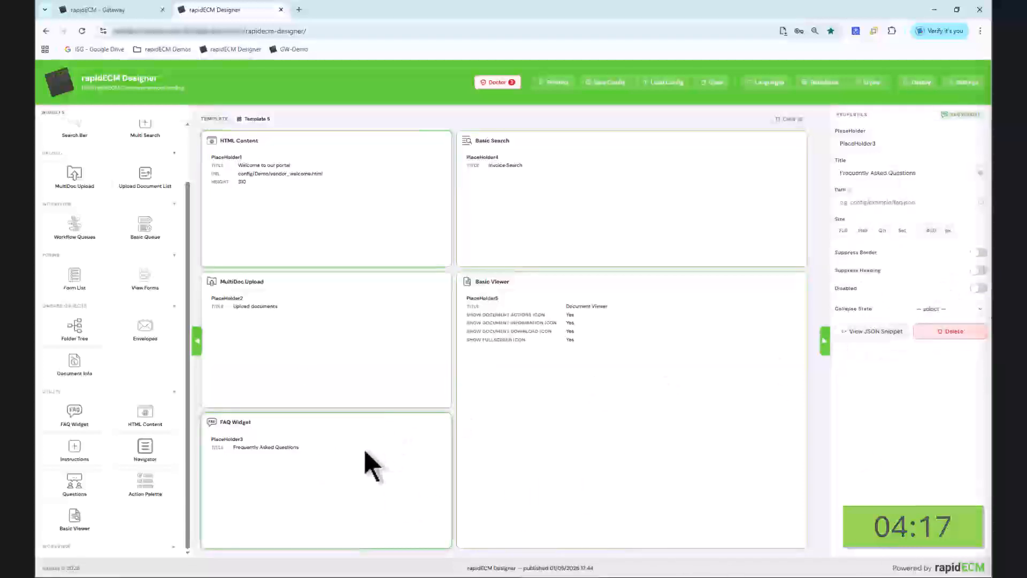
pyautogui.click(983, 204)
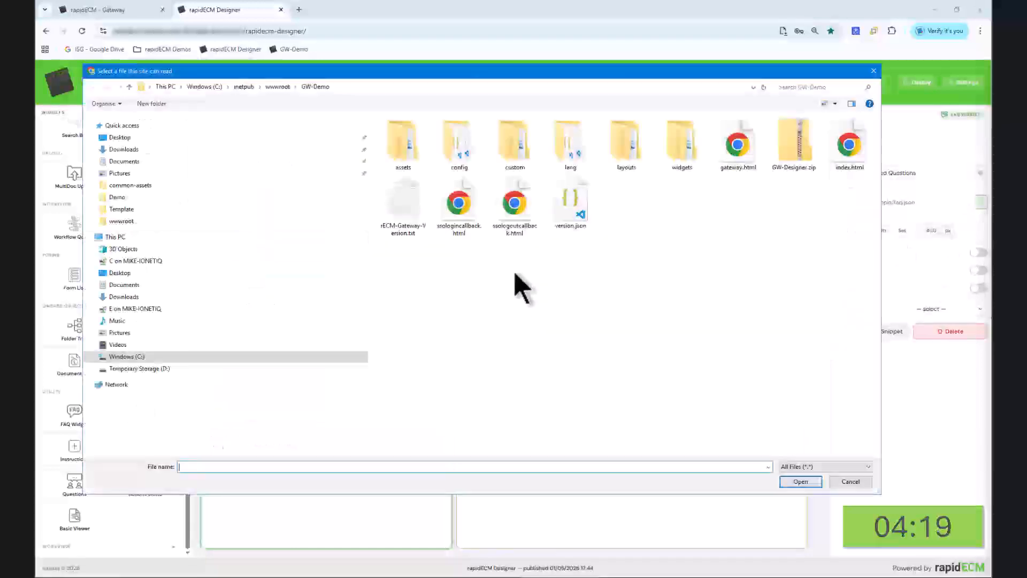
pyautogui.doubleClick(466, 153)
pyautogui.doubleClick(413, 143)
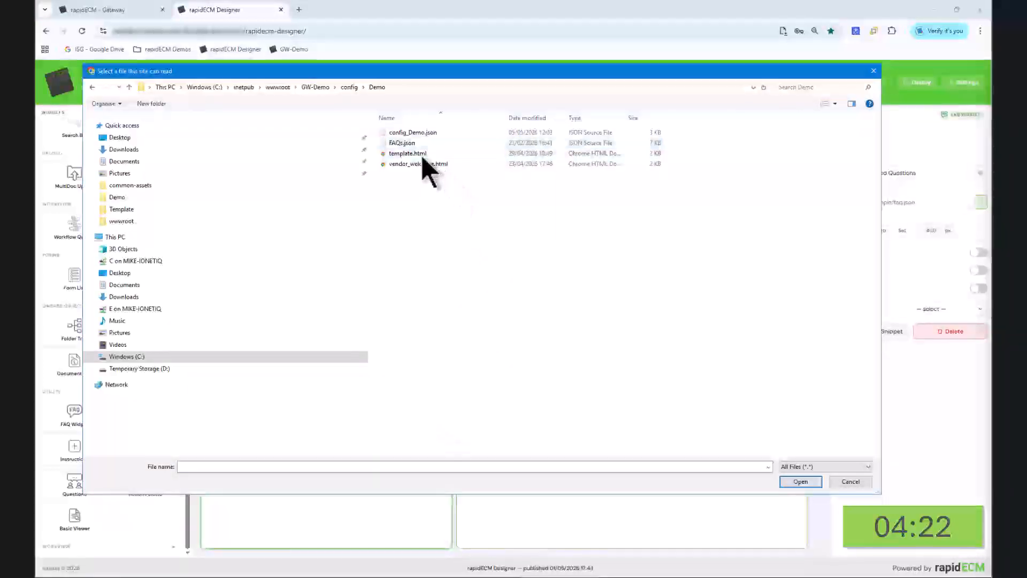
pyautogui.doubleClick(407, 143)
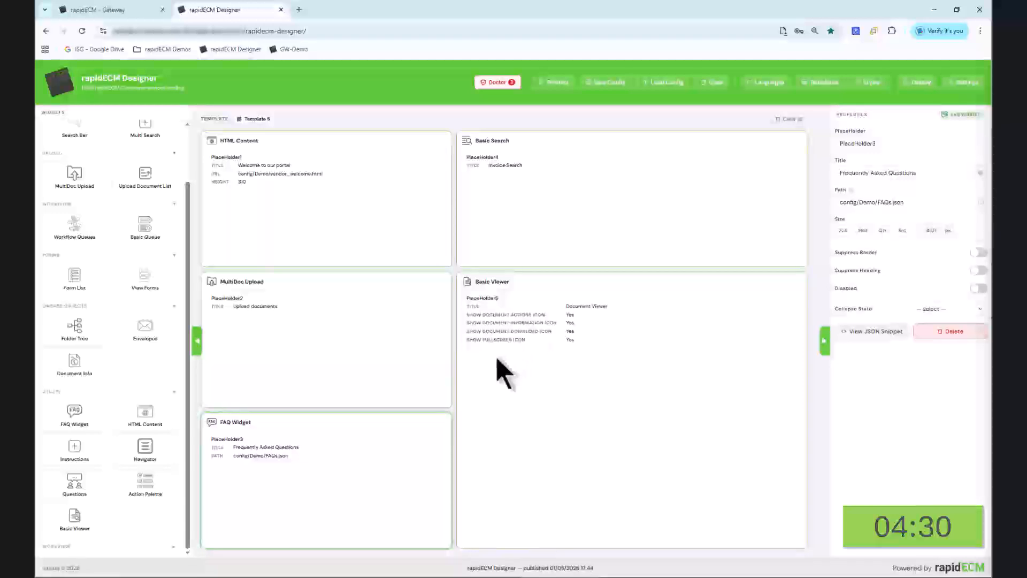
# Step: Set the Basic Search widget's custom query to AP - Vendor Portal and its size to quarter
pyautogui.click(584, 215)
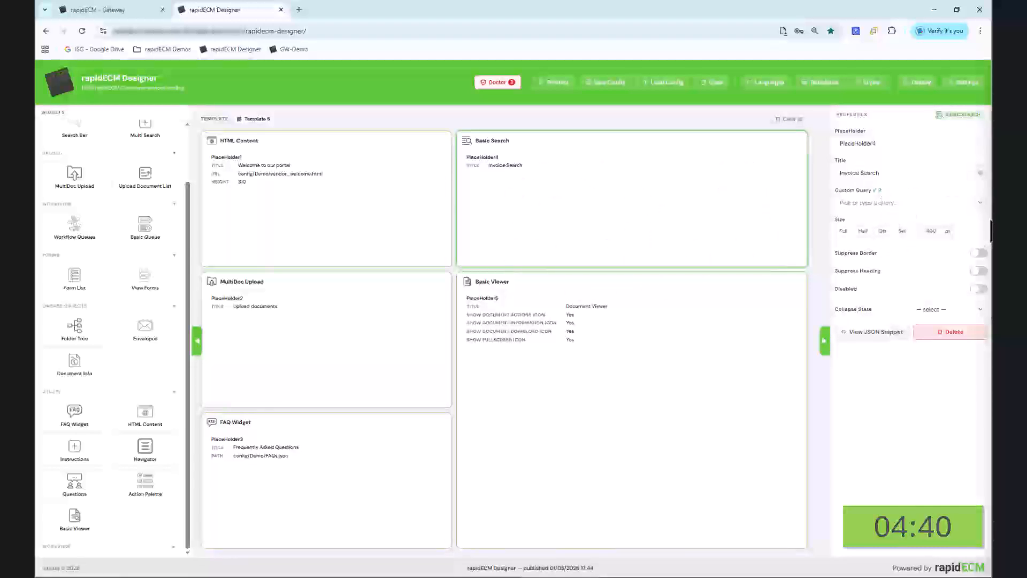
pyautogui.click(982, 204)
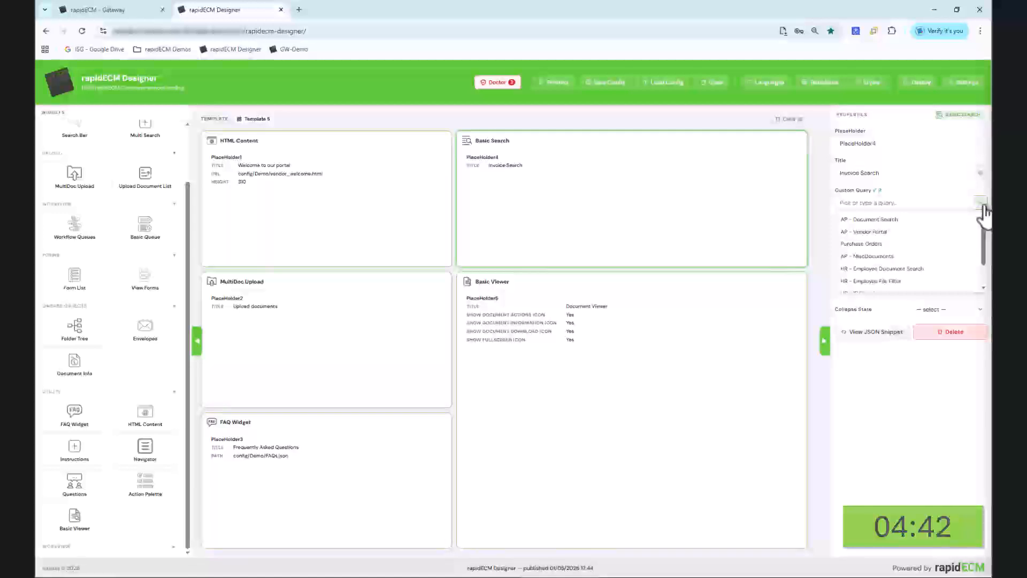
pyautogui.click(935, 232)
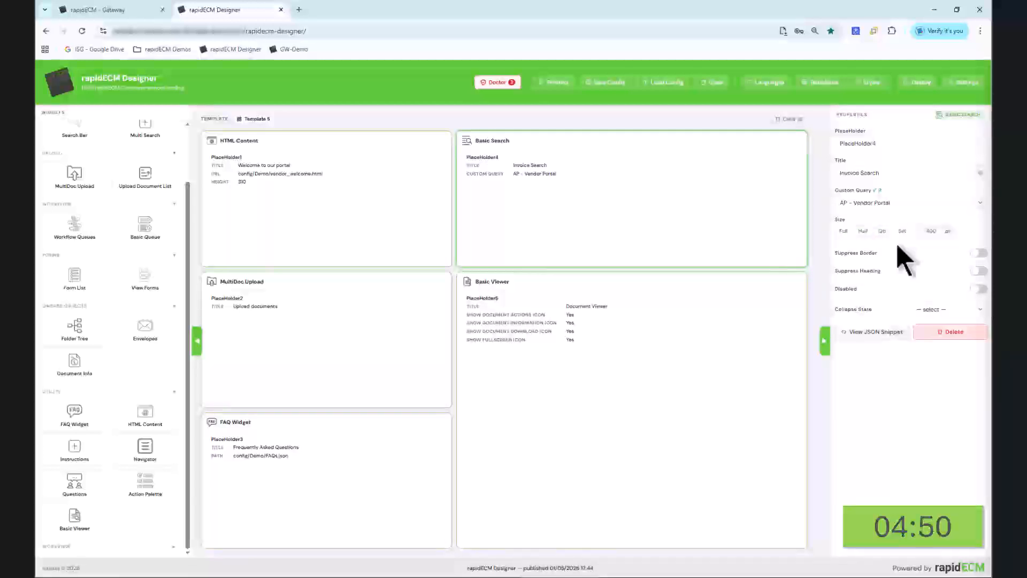
pyautogui.click(883, 231)
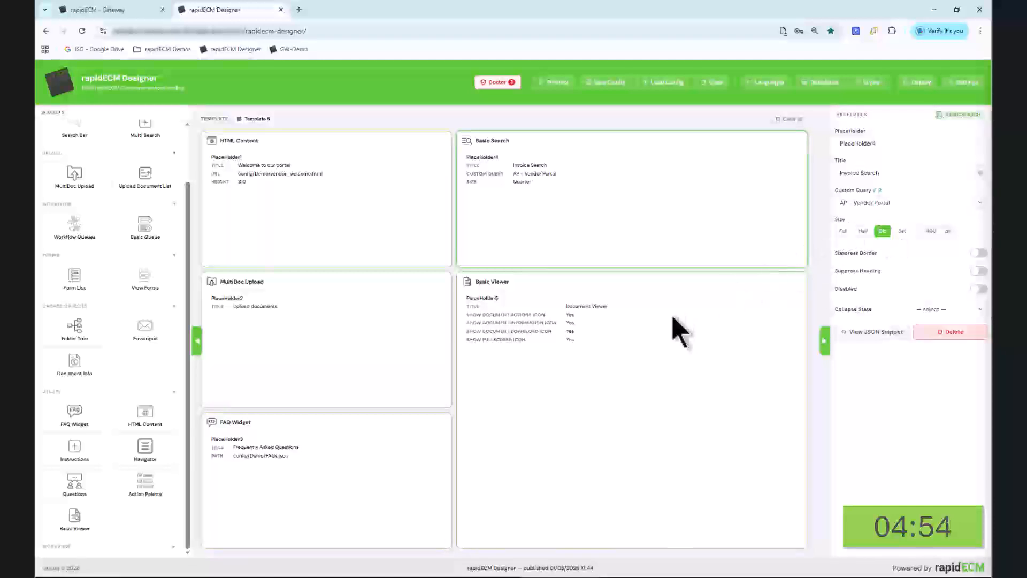
# Step: Set the Basic Viewer widget's viewer type to Full and turn off its fullscreen and document download icons
pyautogui.click(597, 392)
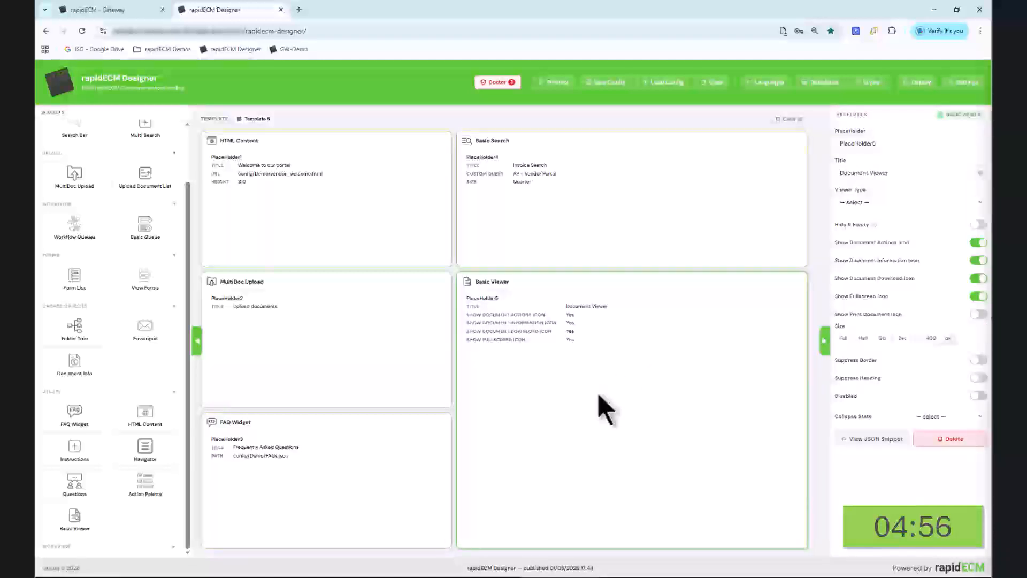
pyautogui.click(982, 202)
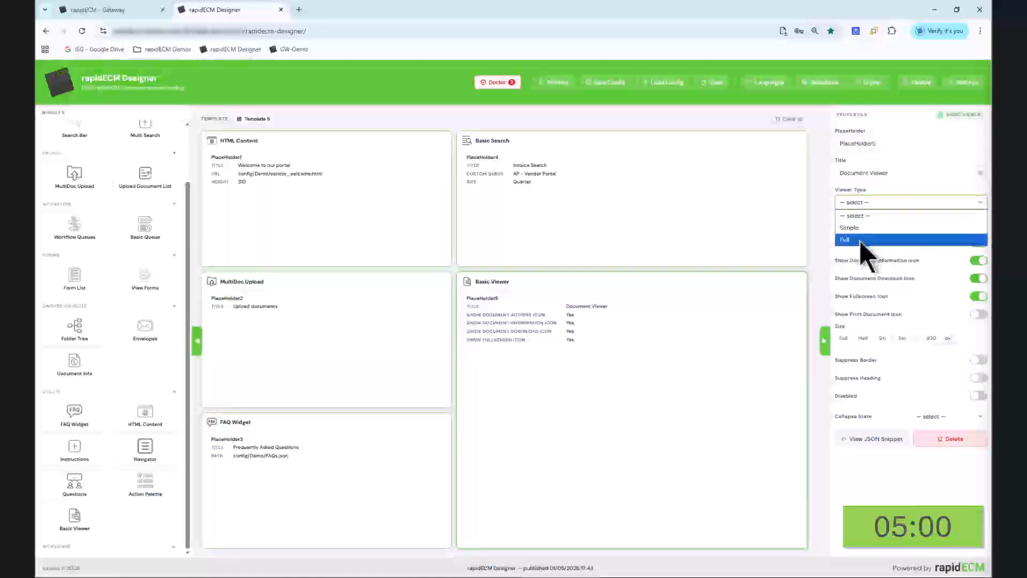
pyautogui.click(867, 256)
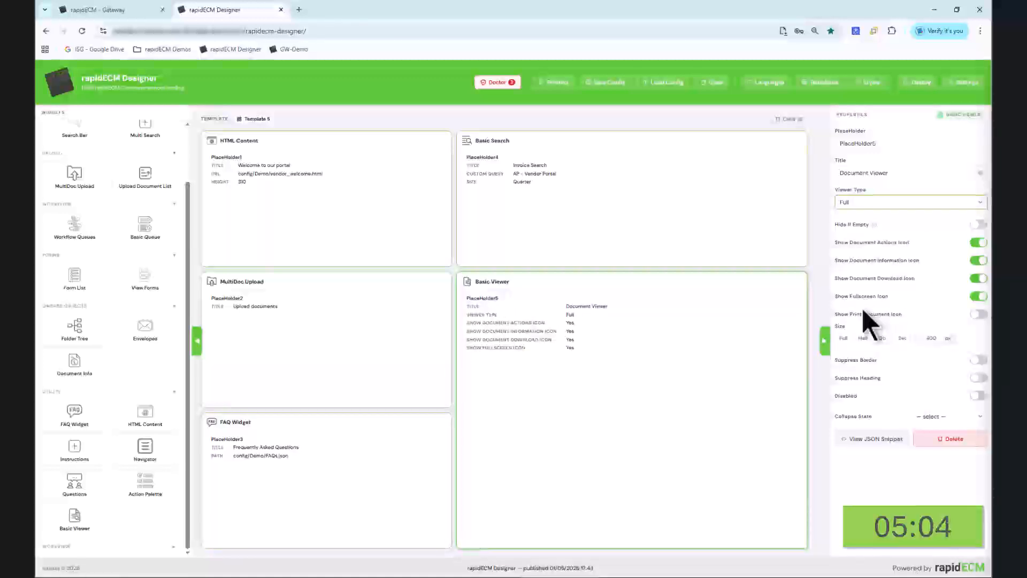
pyautogui.click(979, 295)
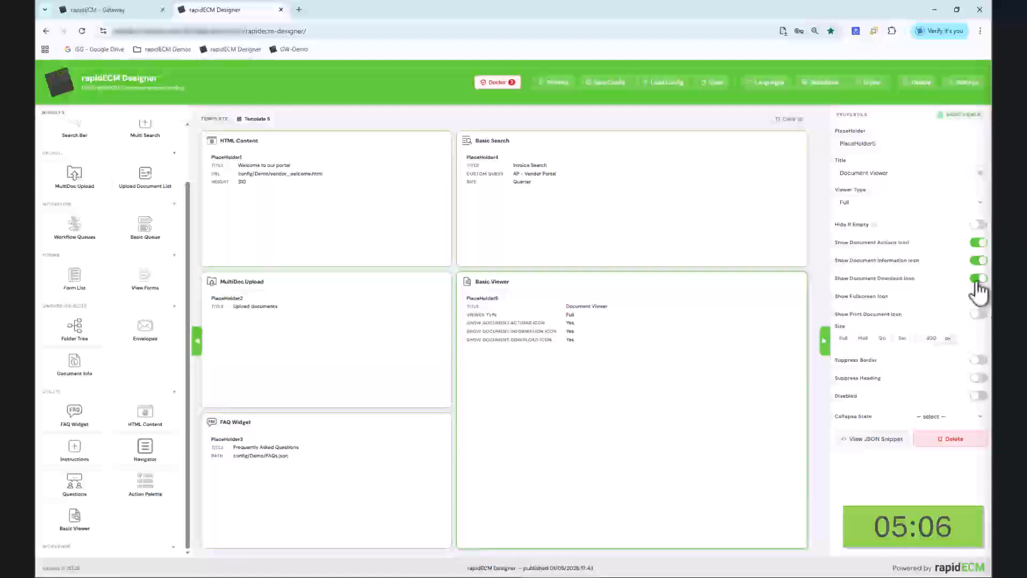
pyautogui.click(977, 279)
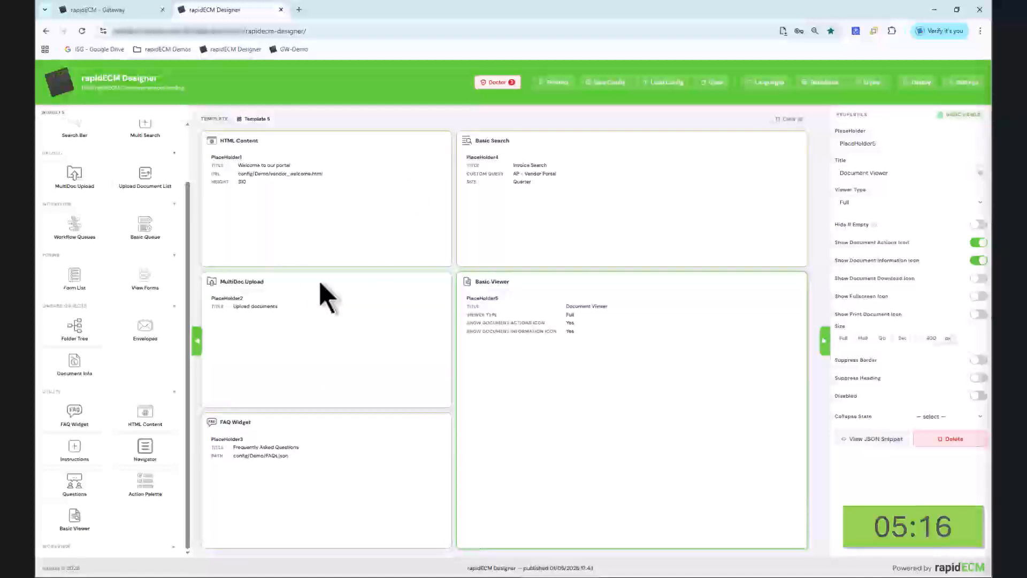
# Step: Add AP - PO Invoices and AP - Purchase Order as document types of the MultiDoc Upload widget
pyautogui.click(325, 297)
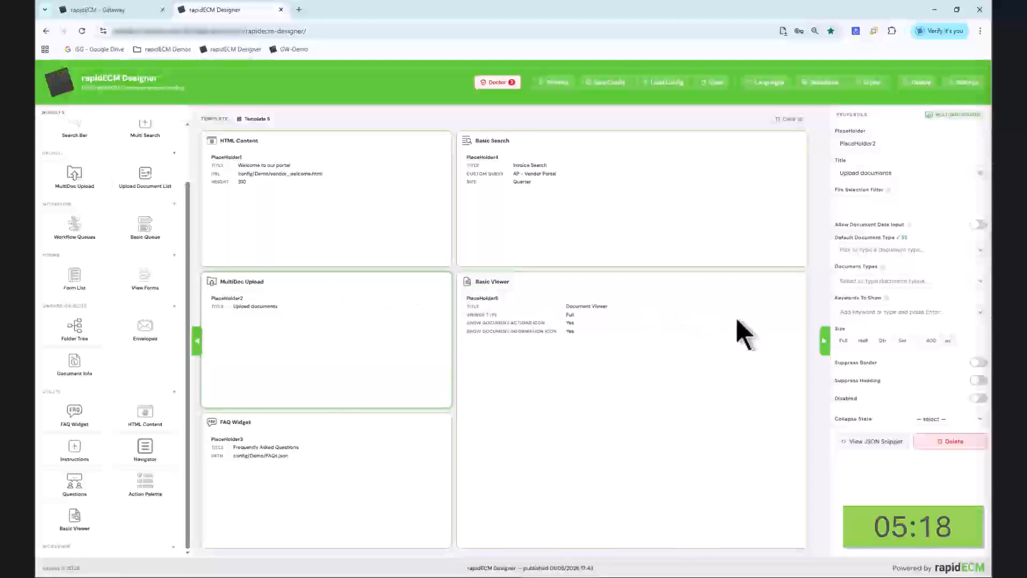
pyautogui.click(981, 282)
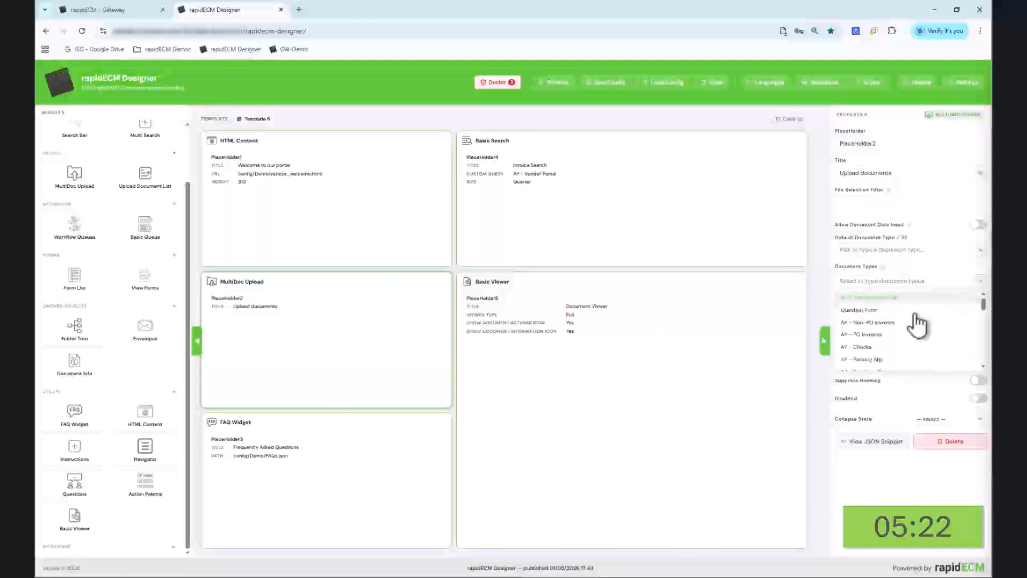
pyautogui.click(882, 336)
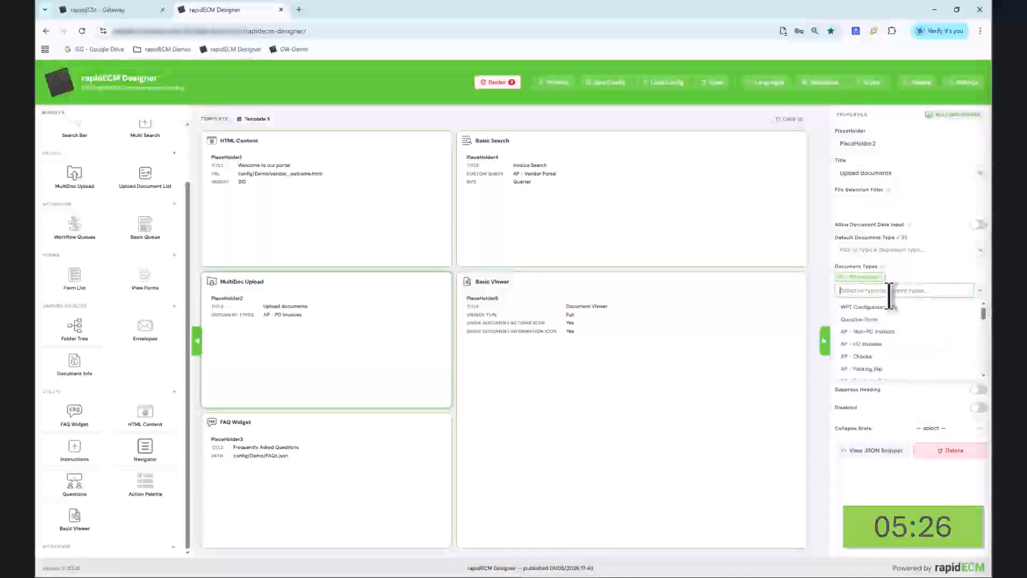
pyautogui.write('pur')
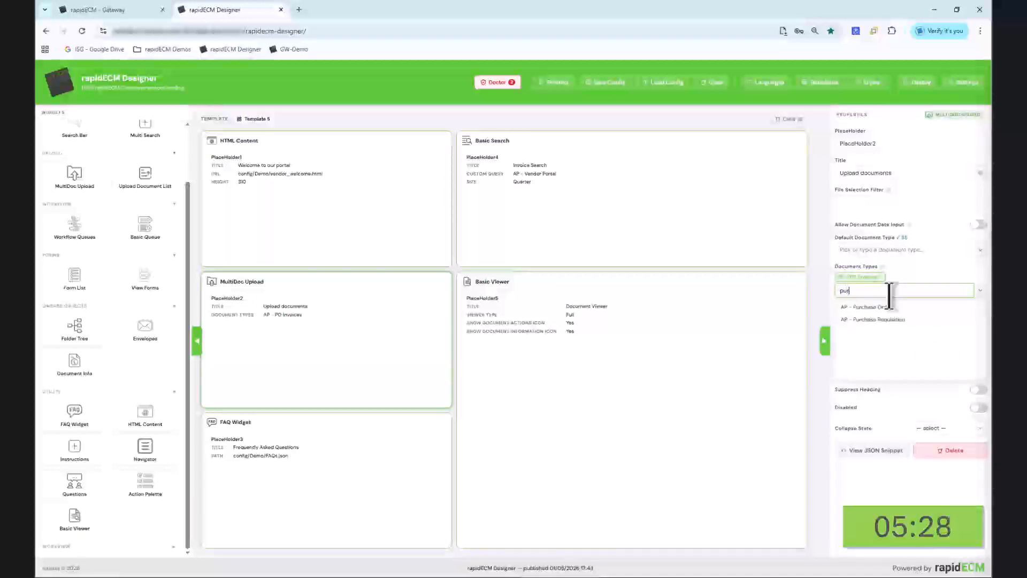
pyautogui.click(886, 308)
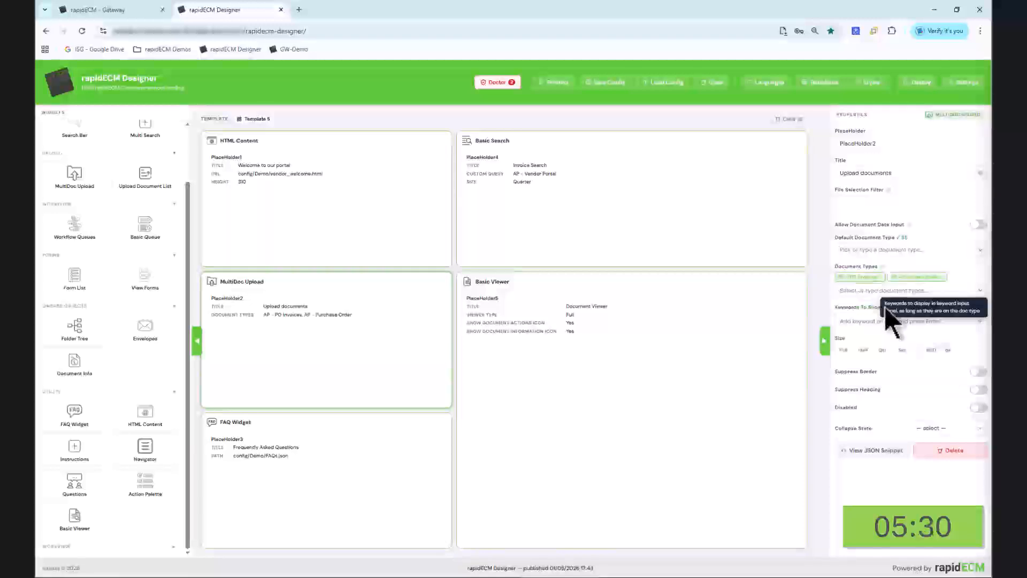
# Step: Add Invoice Number, PO Number and Vendor ID as the keywords to show in the MultiDoc Upload widget
pyautogui.click(879, 323)
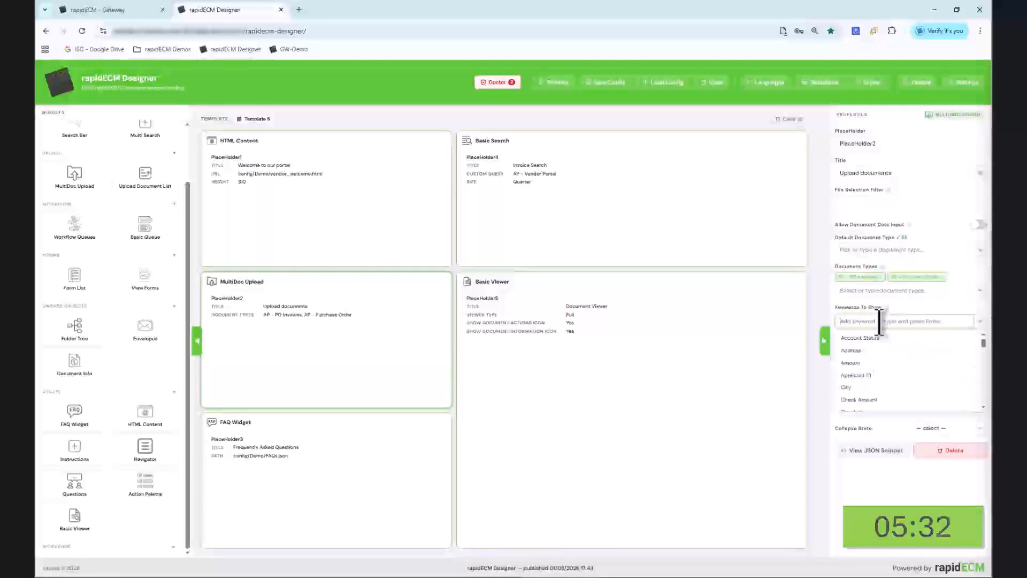
pyautogui.write('inv')
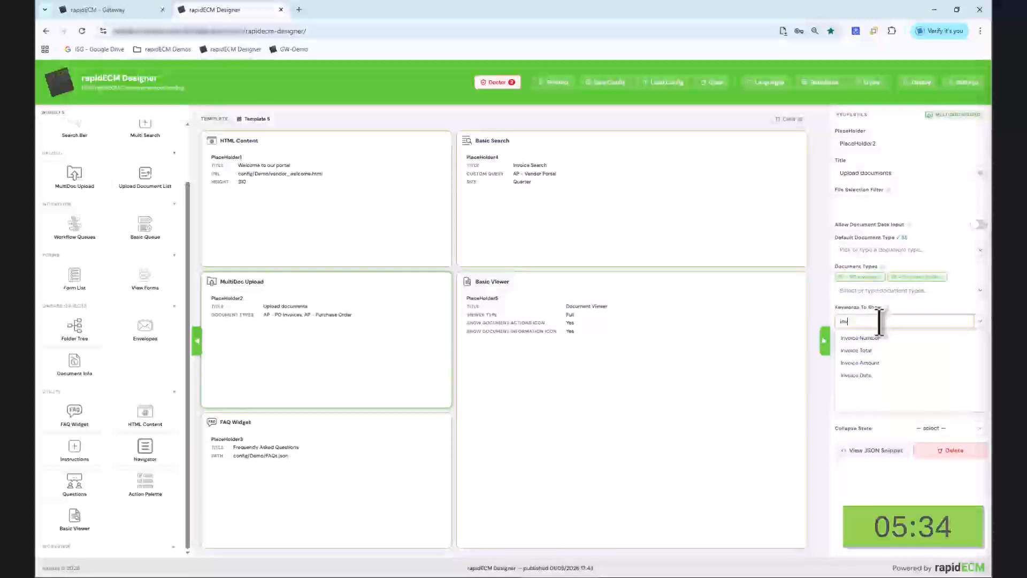
pyautogui.click(878, 337)
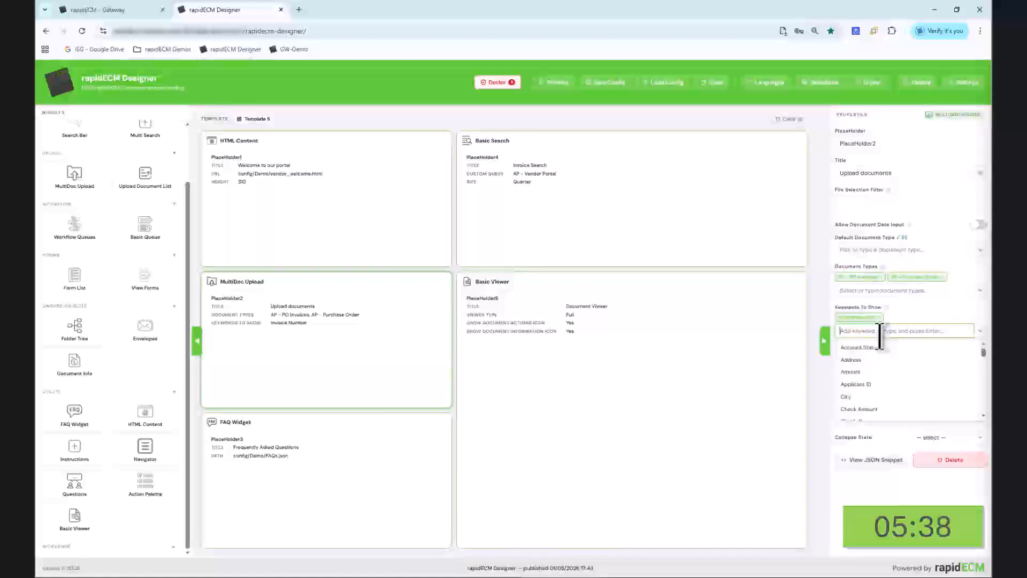
pyautogui.write('po')
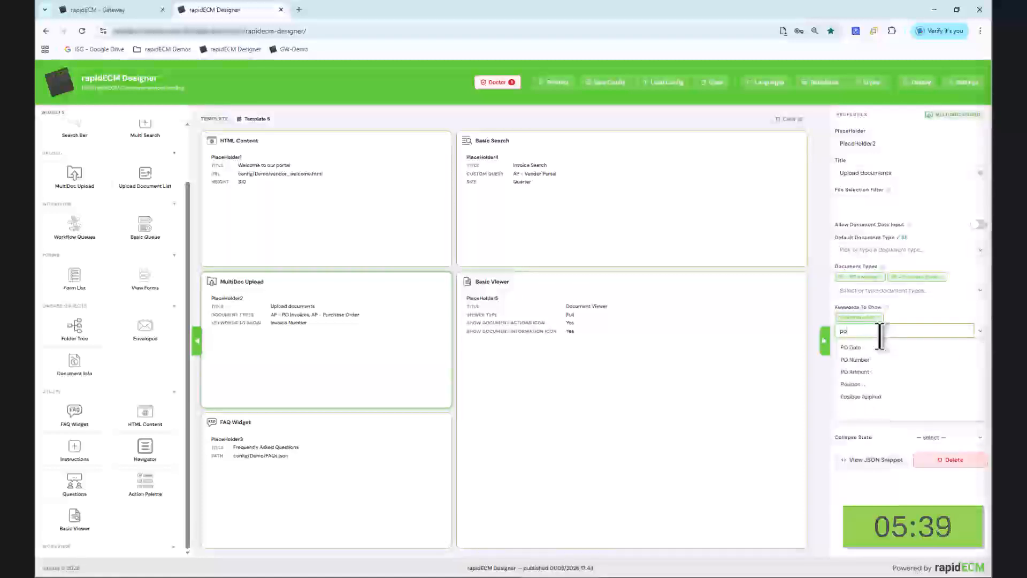
pyautogui.click(882, 366)
pyautogui.click(880, 331)
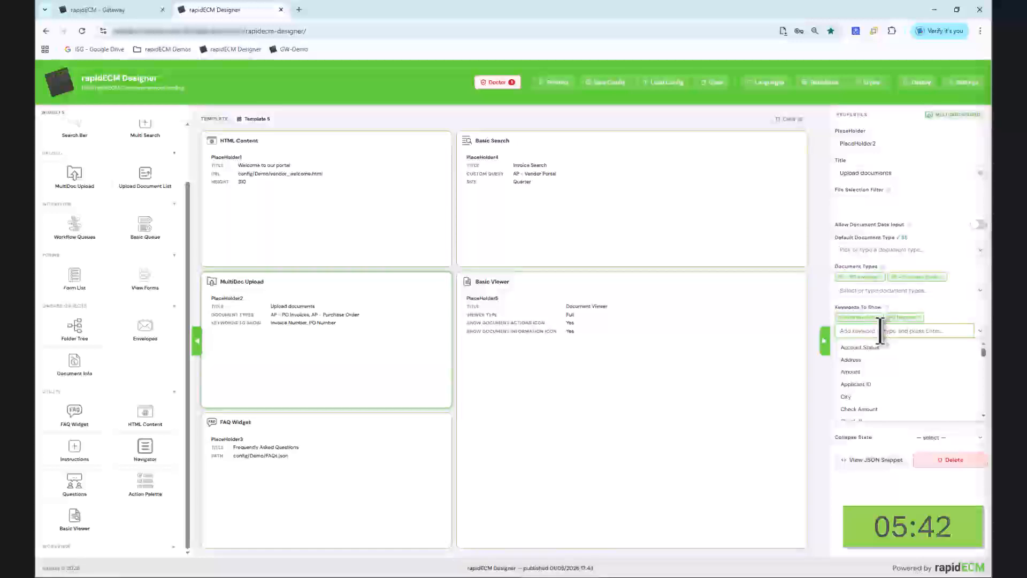
pyautogui.write('vendo')
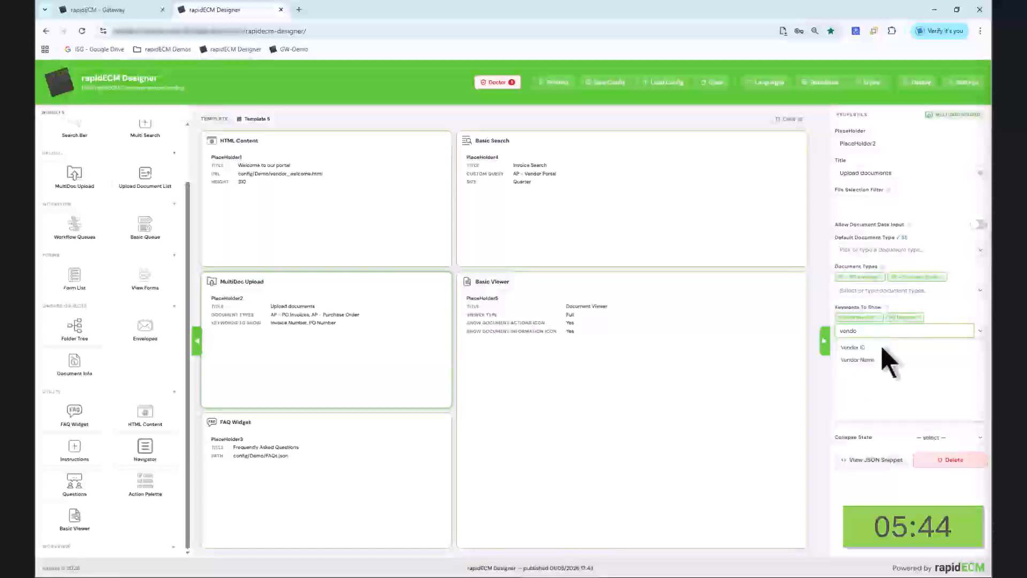
pyautogui.click(880, 349)
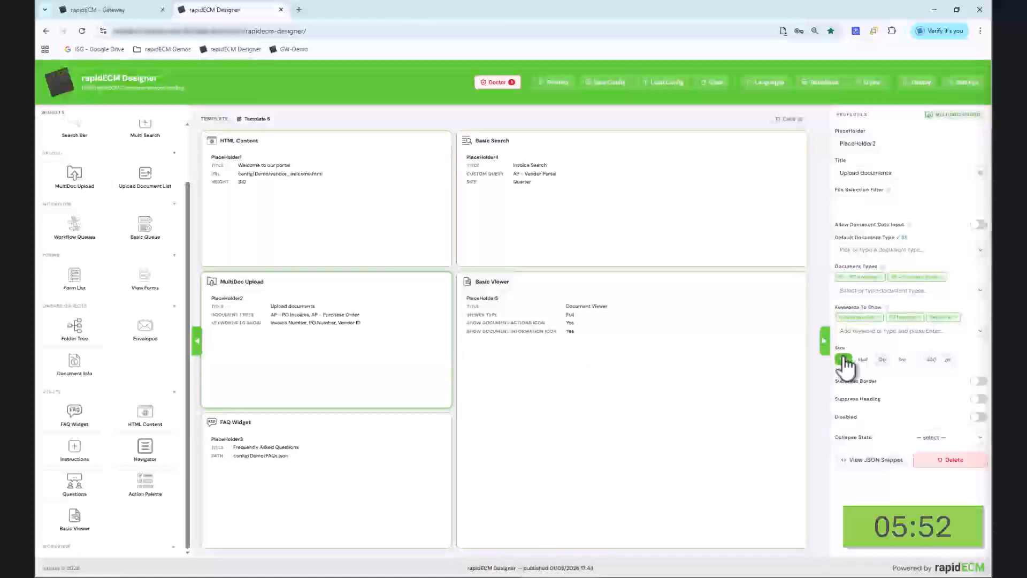
# Step: Check the remaining Design Doctor error and set the MultiDoc Upload widget's default document type to AP - PO Invoices
pyautogui.click(498, 83)
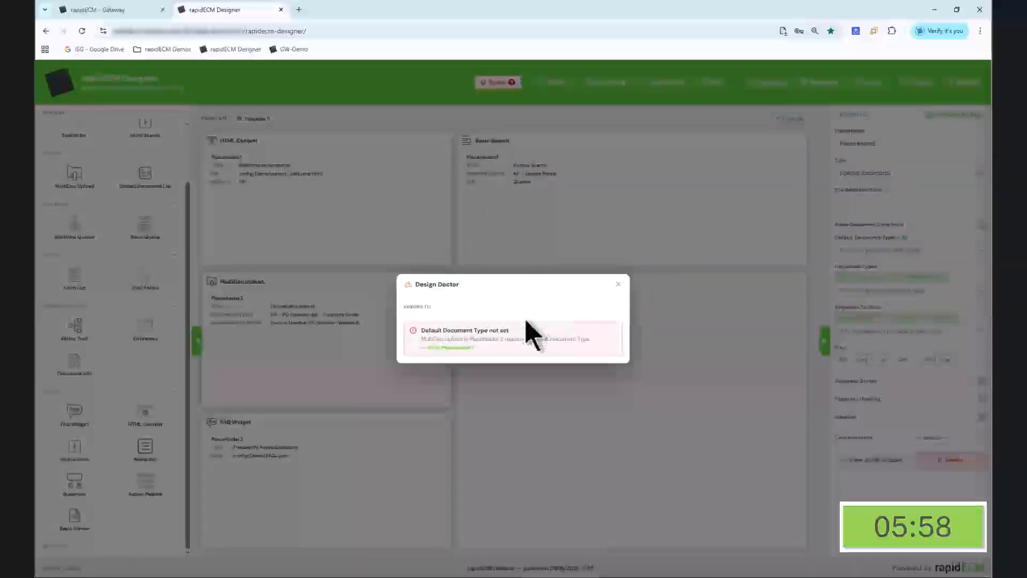
pyautogui.click(619, 284)
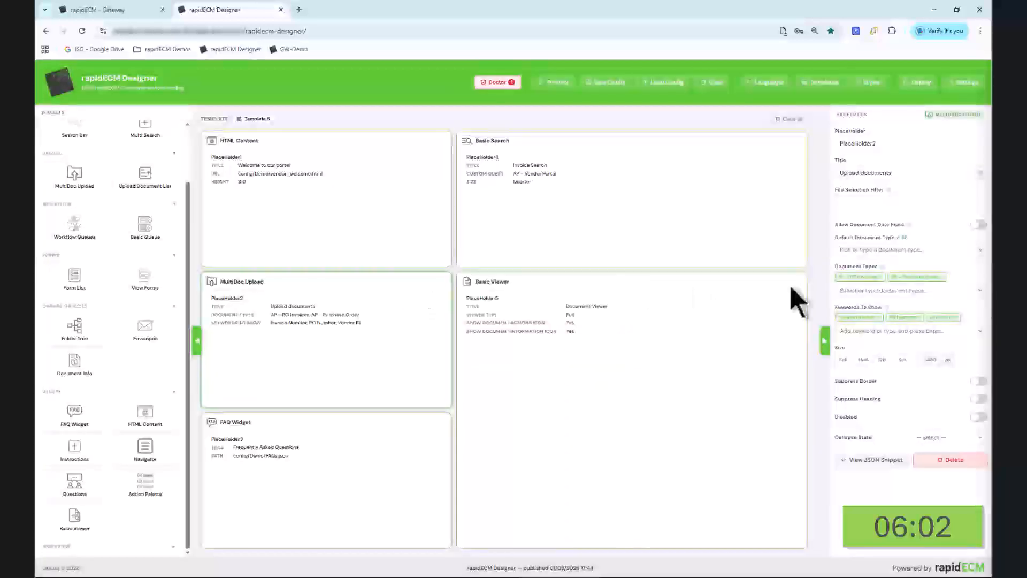
pyautogui.click(982, 250)
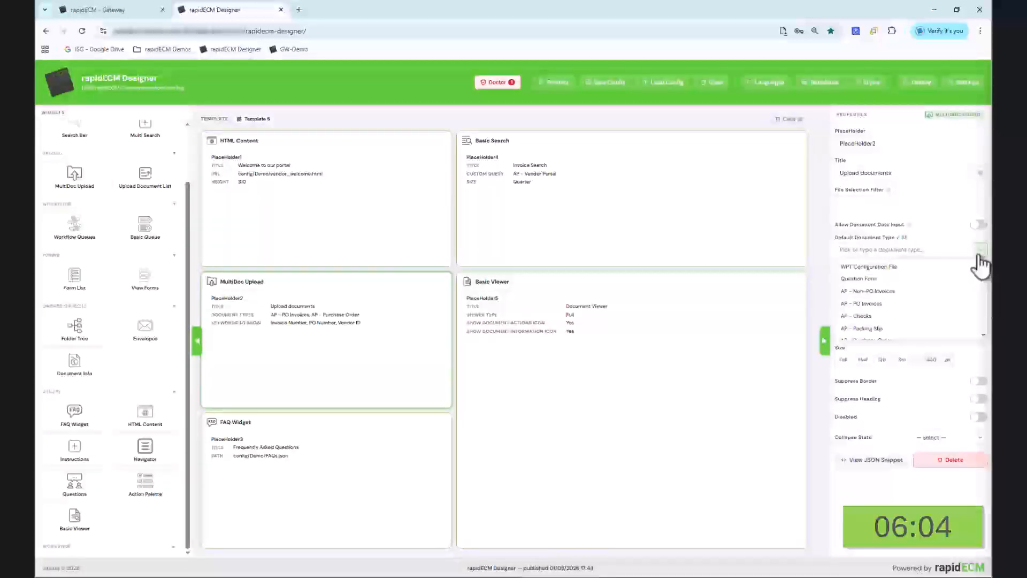
pyautogui.click(883, 304)
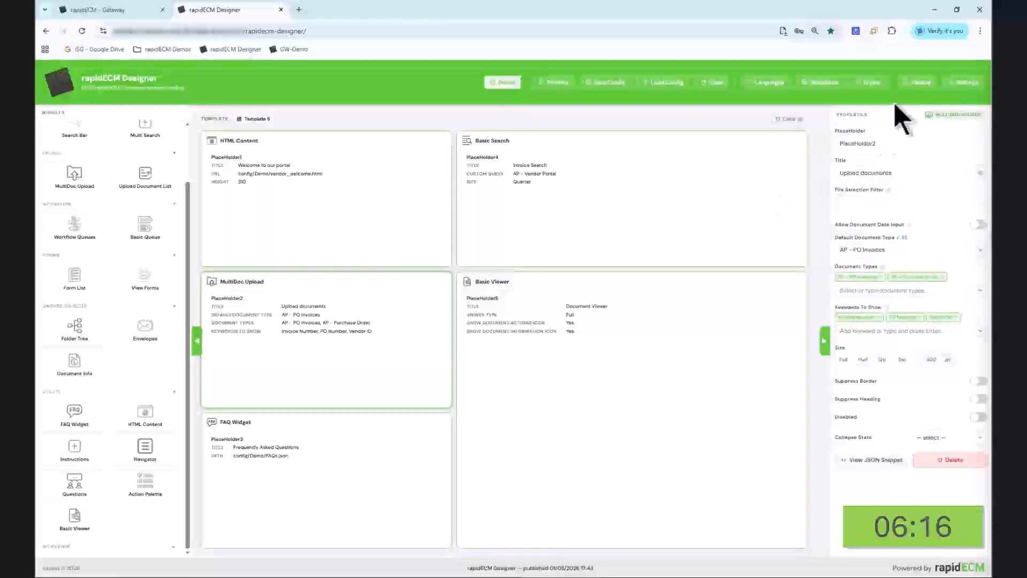
pyautogui.click(917, 84)
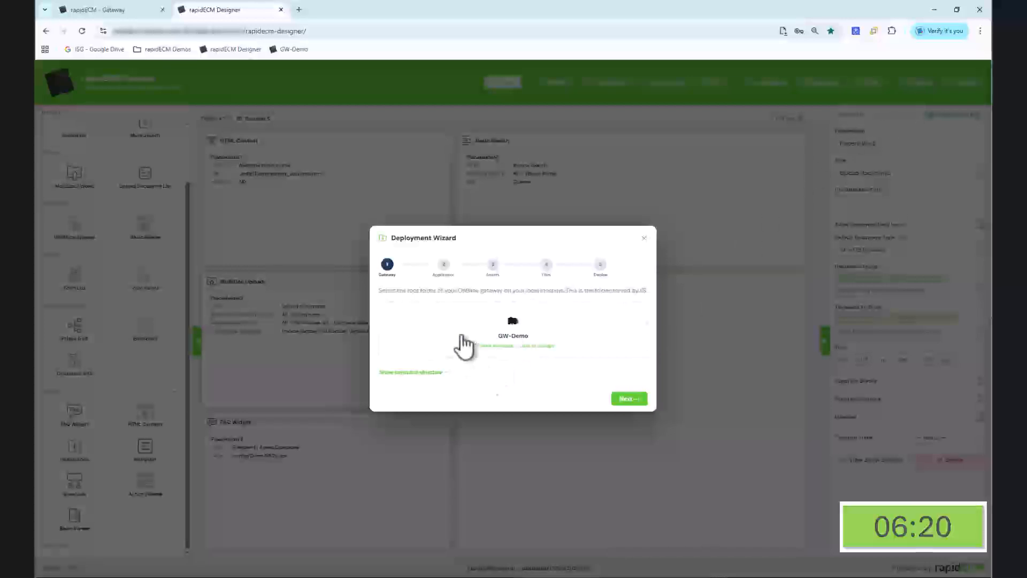
pyautogui.click(423, 385)
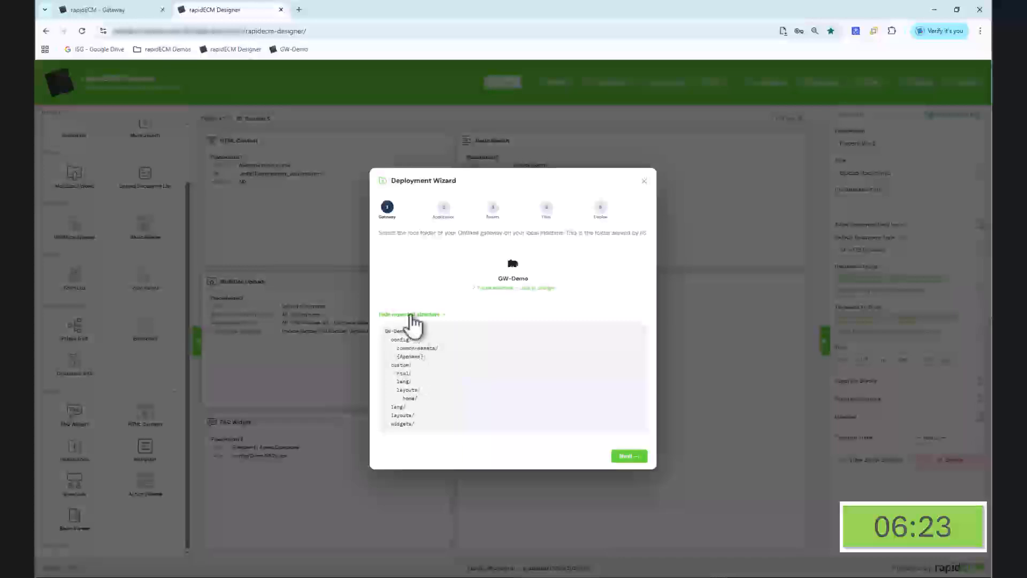
pyautogui.click(413, 315)
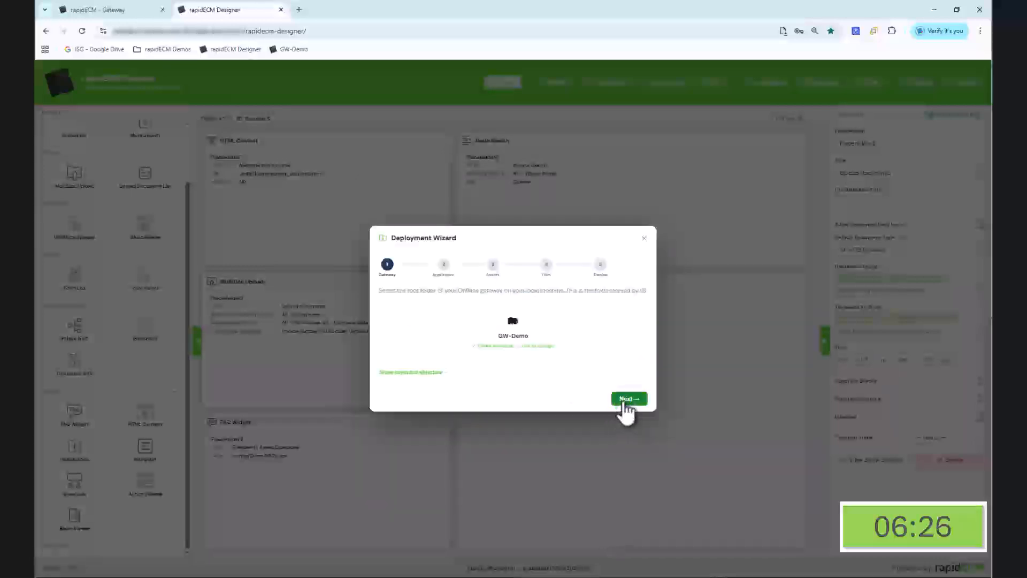
pyautogui.click(626, 398)
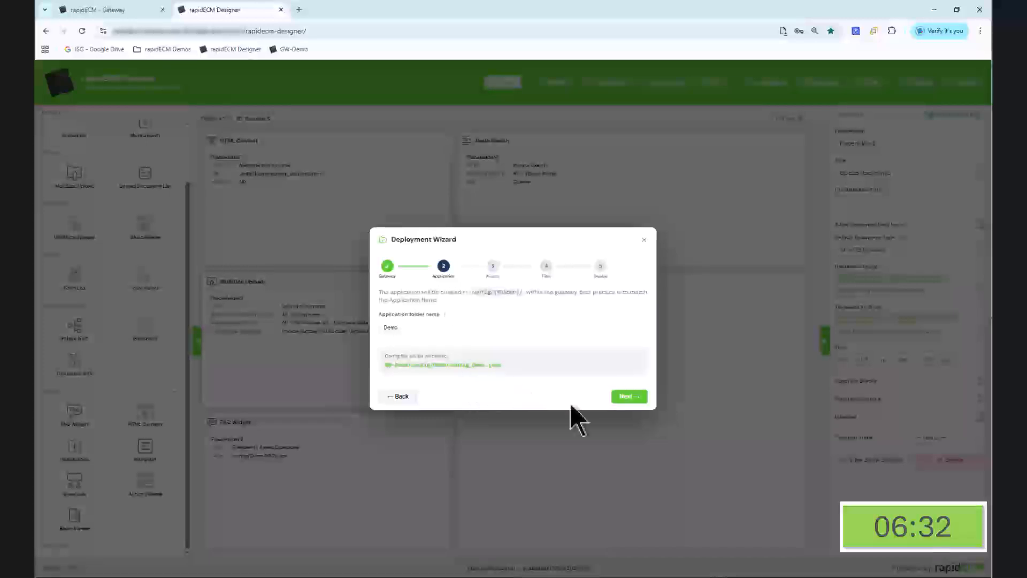
pyautogui.click(627, 397)
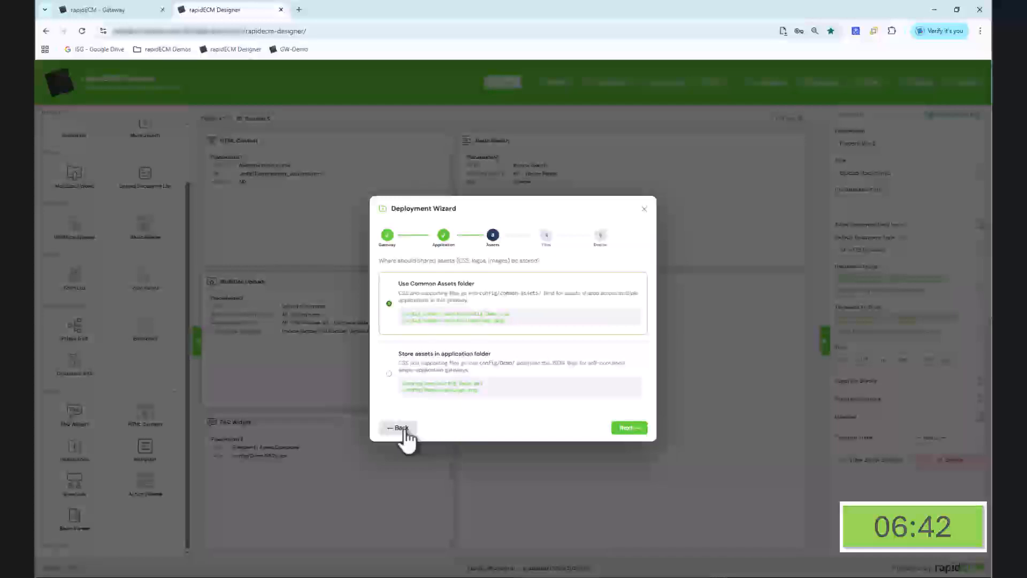
pyautogui.click(645, 209)
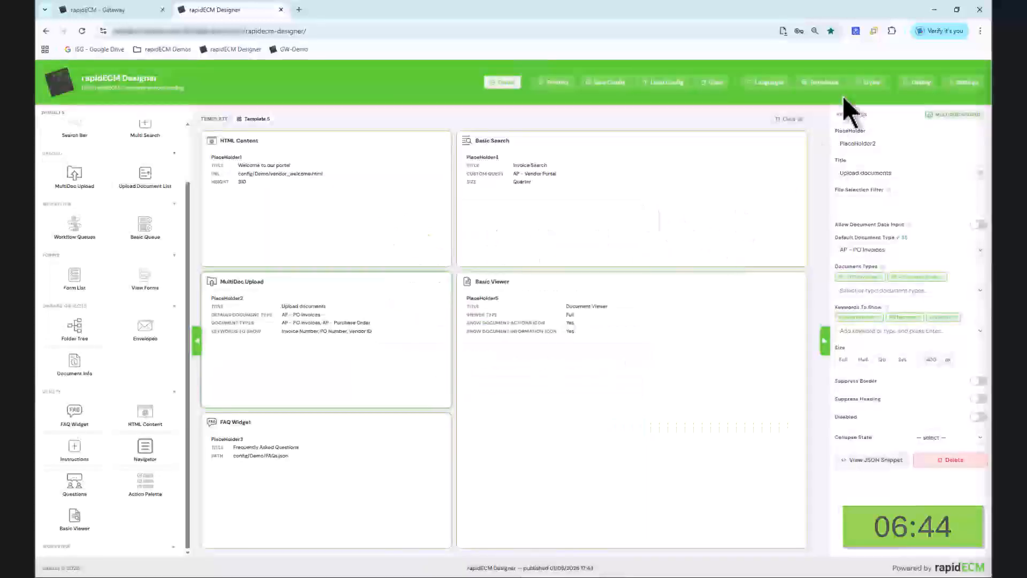
# Step: Set the portal's logon page logo to template_logon.png from the config/common-assets folder
pyautogui.click(970, 85)
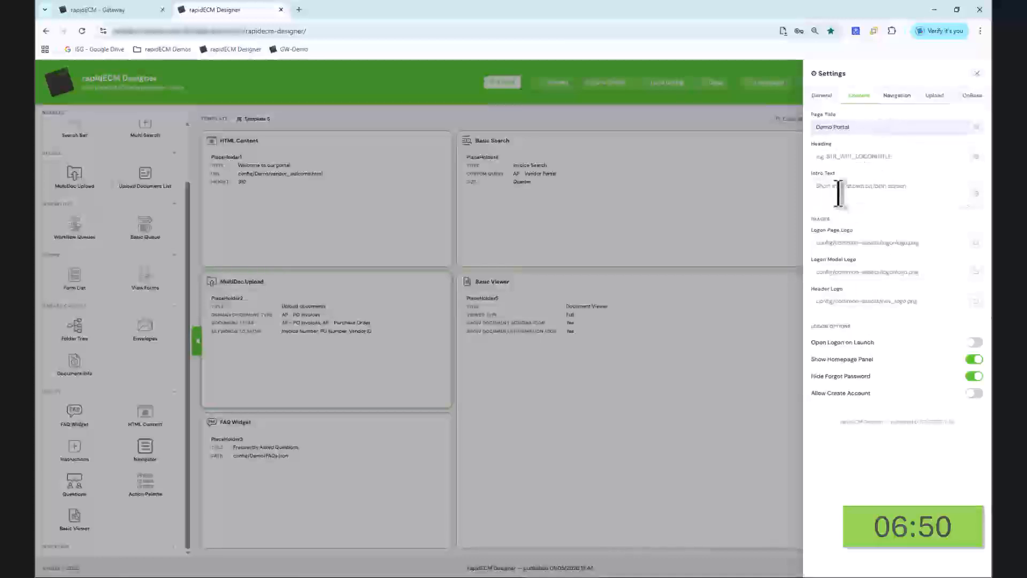
pyautogui.click(979, 250)
pyautogui.doubleClick(470, 155)
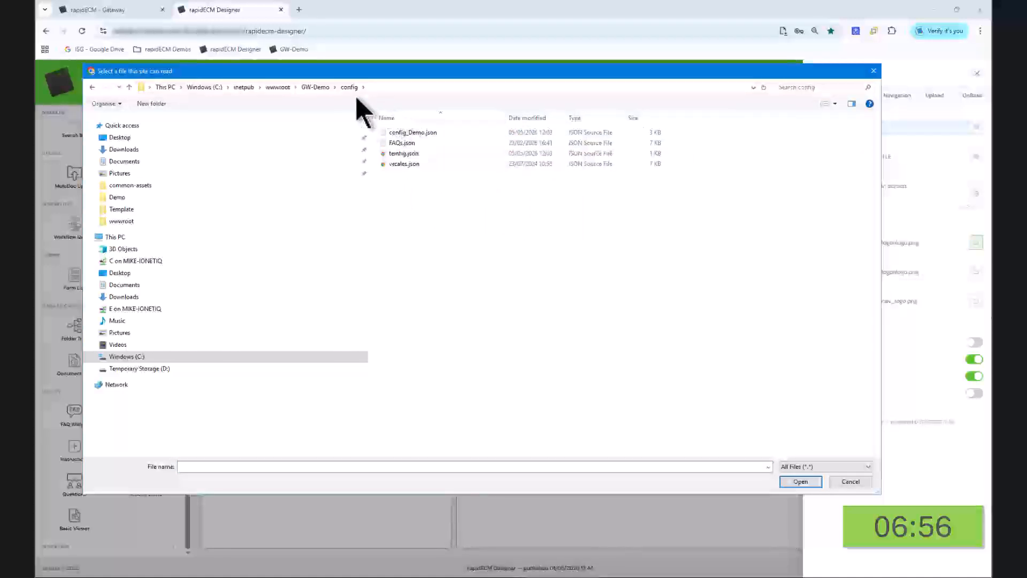
pyautogui.doubleClick(394, 136)
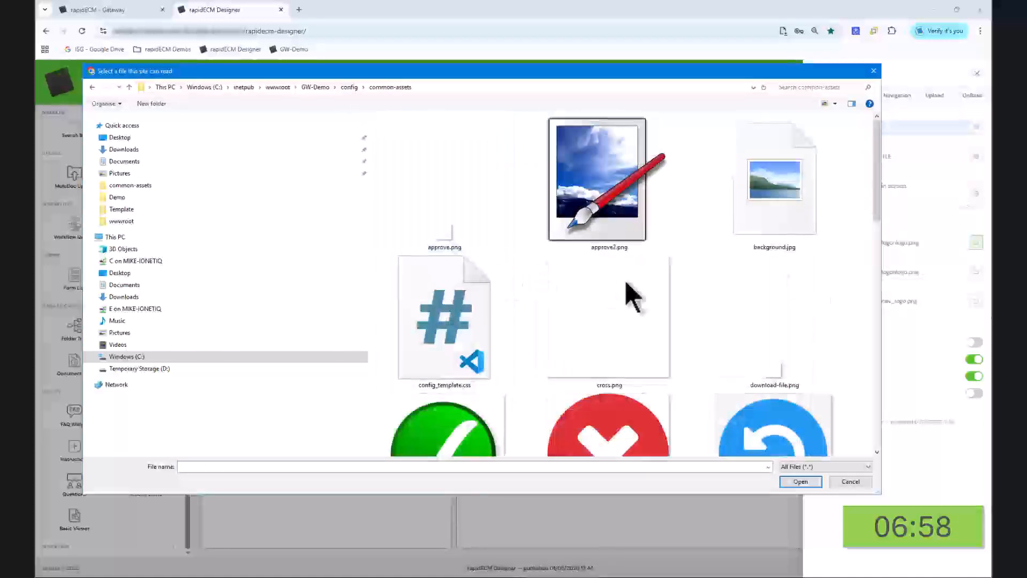
pyautogui.scroll(-5, 709, 292)
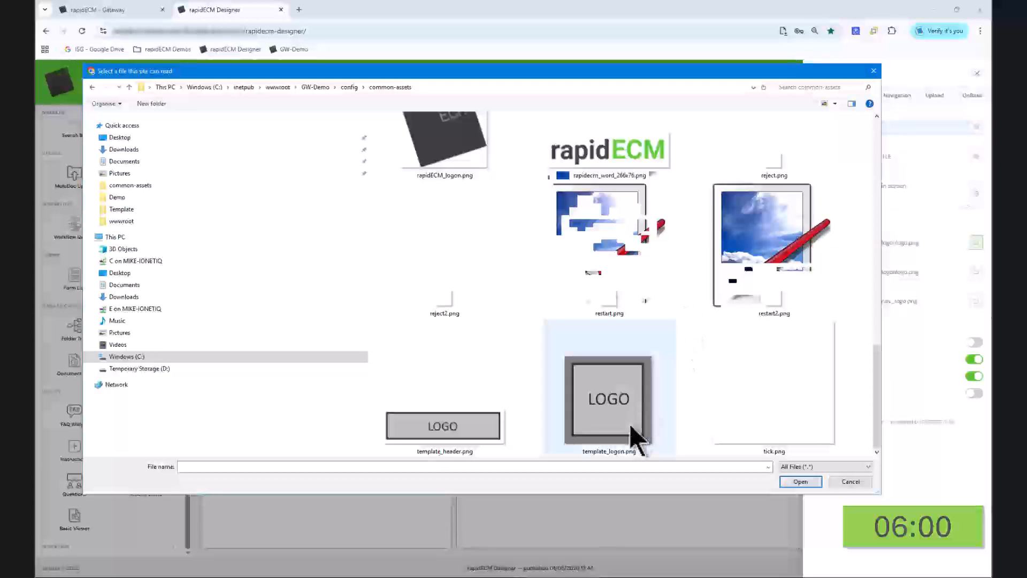
pyautogui.doubleClick(612, 399)
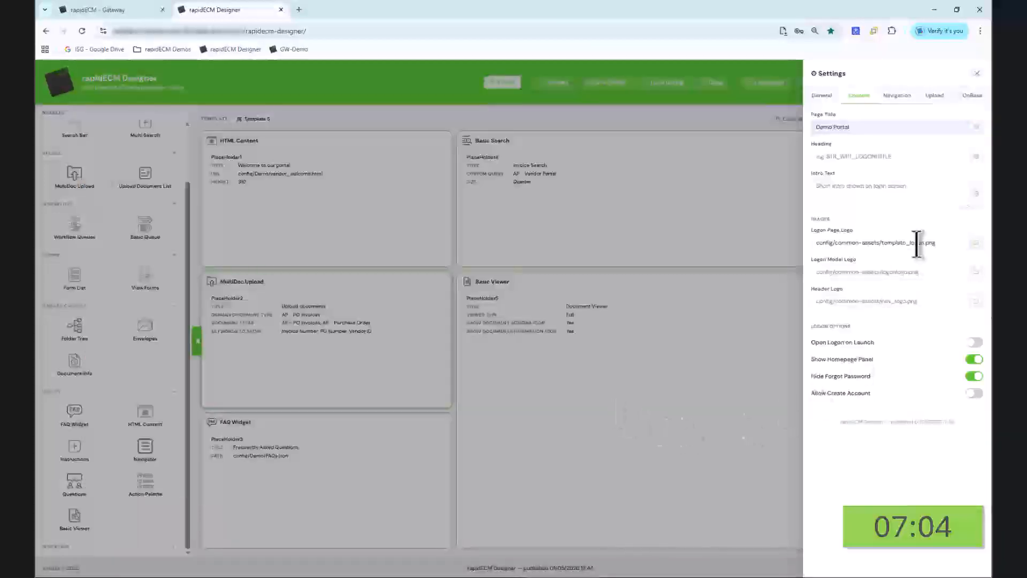
# Step: Choose template_logon.png from config/common-assets as the logon modal logo
pyautogui.click(977, 271)
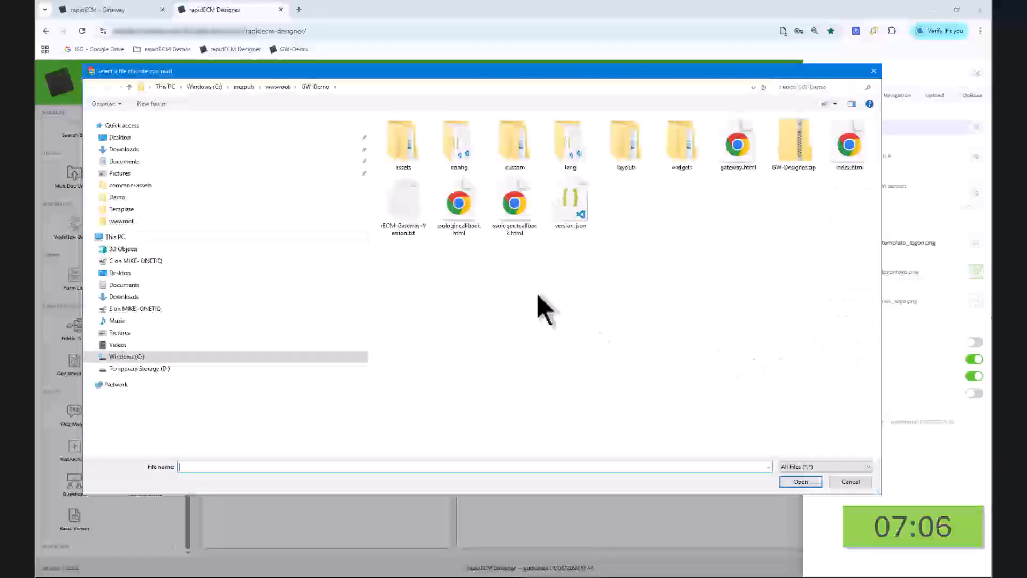
pyautogui.doubleClick(455, 154)
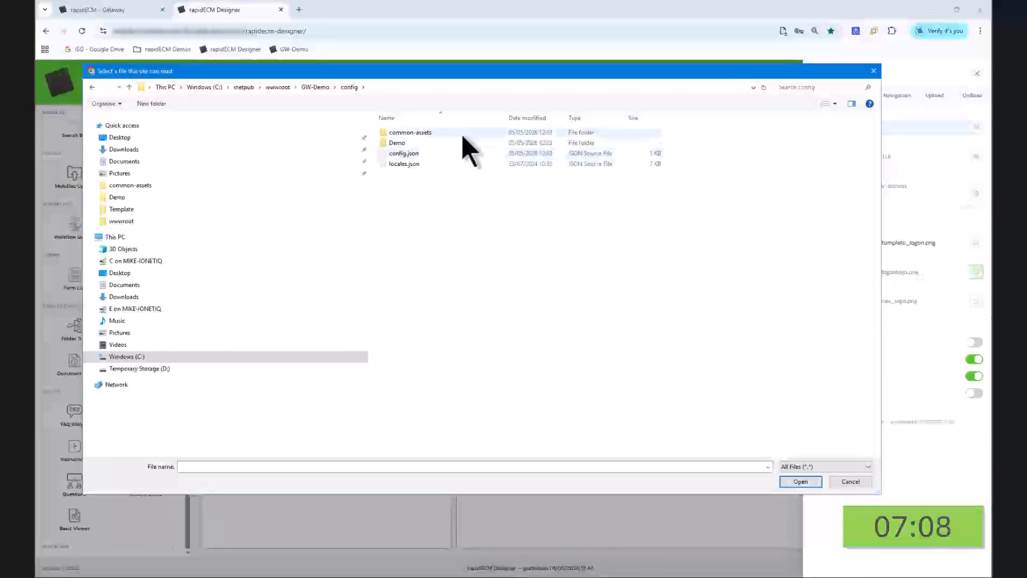
pyautogui.doubleClick(465, 135)
pyautogui.scroll(-10, 642, 347)
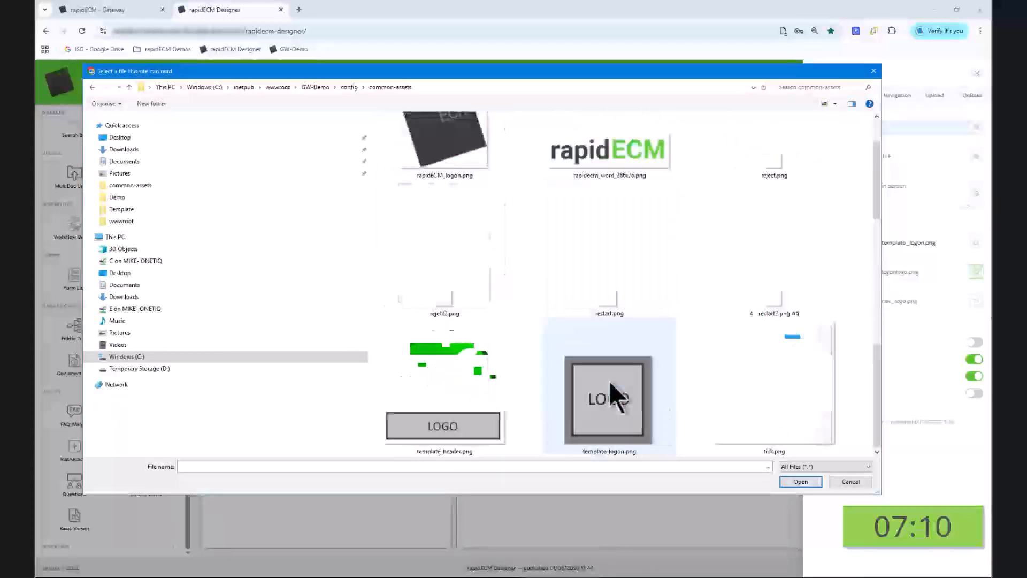
pyautogui.click(607, 394)
pyautogui.doubleClick(607, 393)
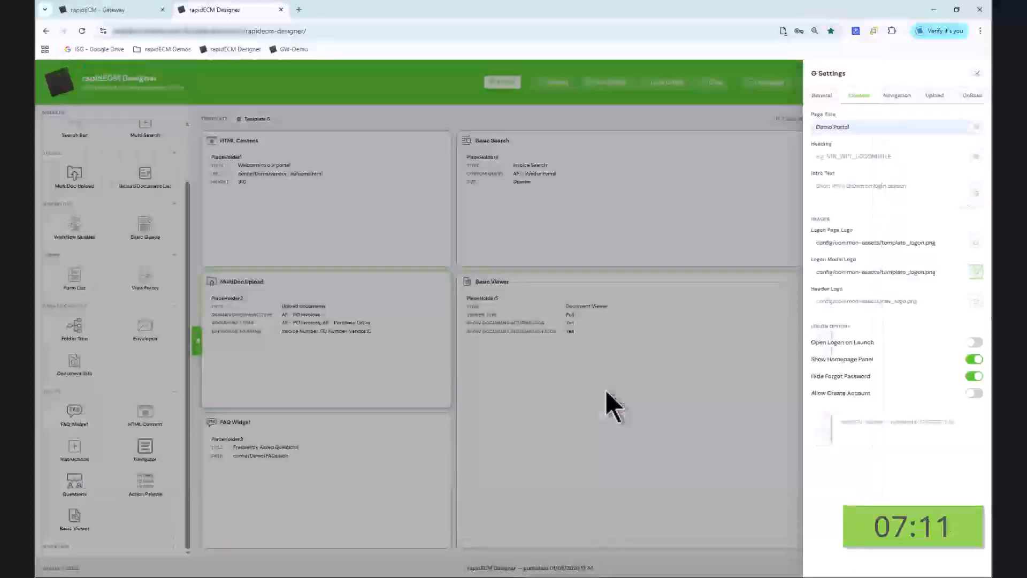
# Step: Set the header logo to template_header.png from config/common-assets and close the settings
pyautogui.click(976, 304)
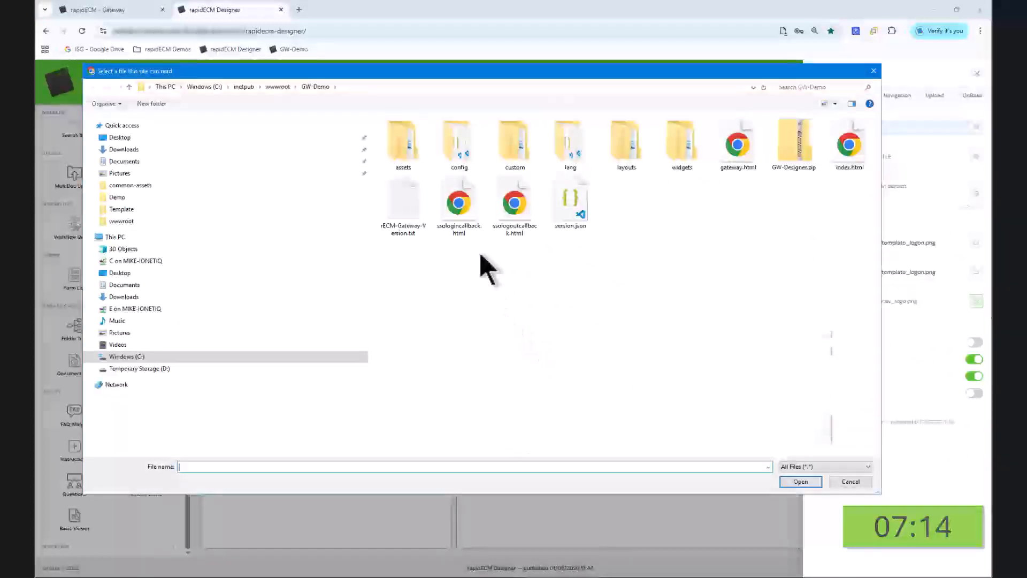
pyautogui.doubleClick(467, 152)
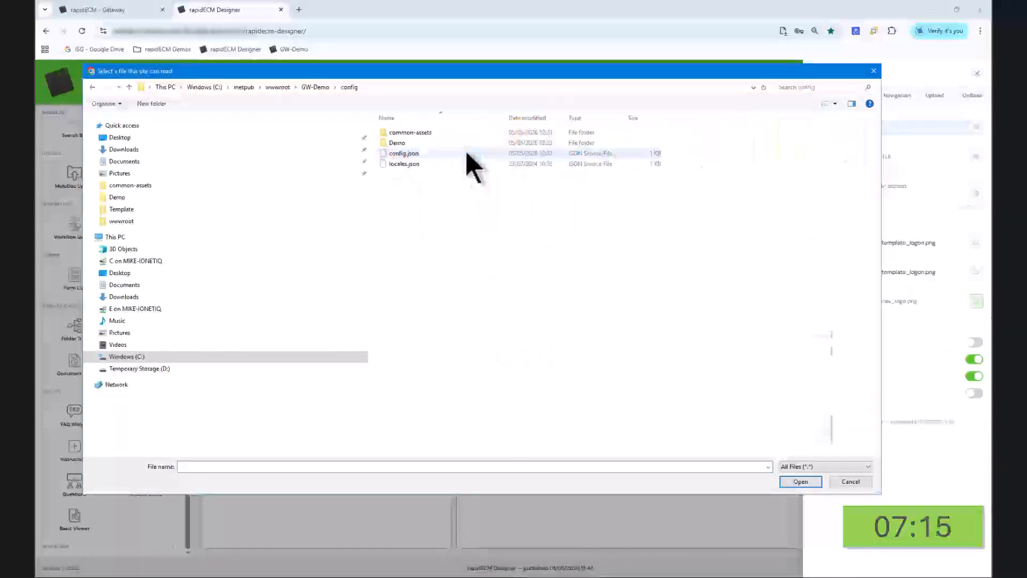
pyautogui.doubleClick(428, 134)
pyautogui.scroll(-5, 482, 284)
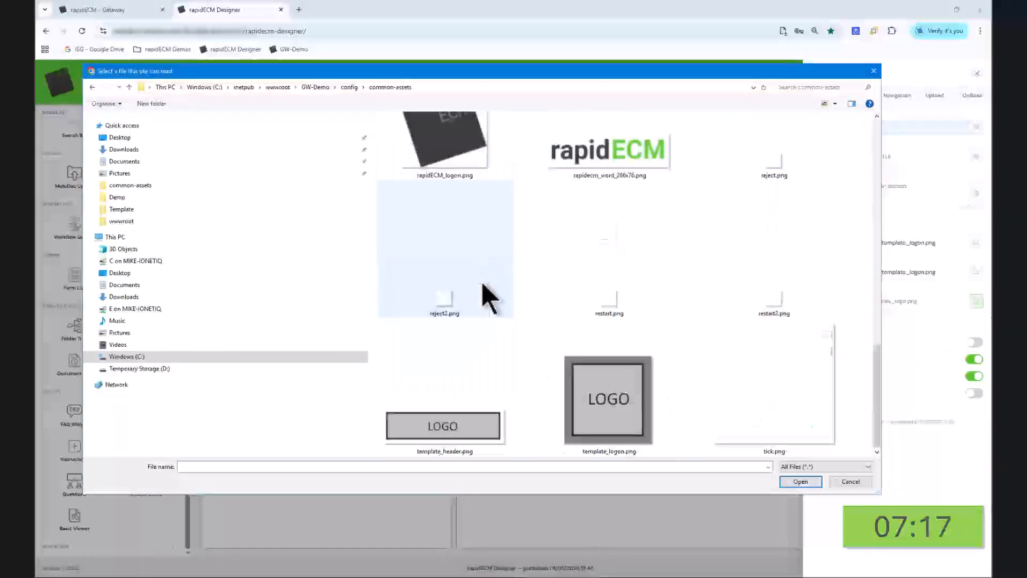
pyautogui.click(442, 429)
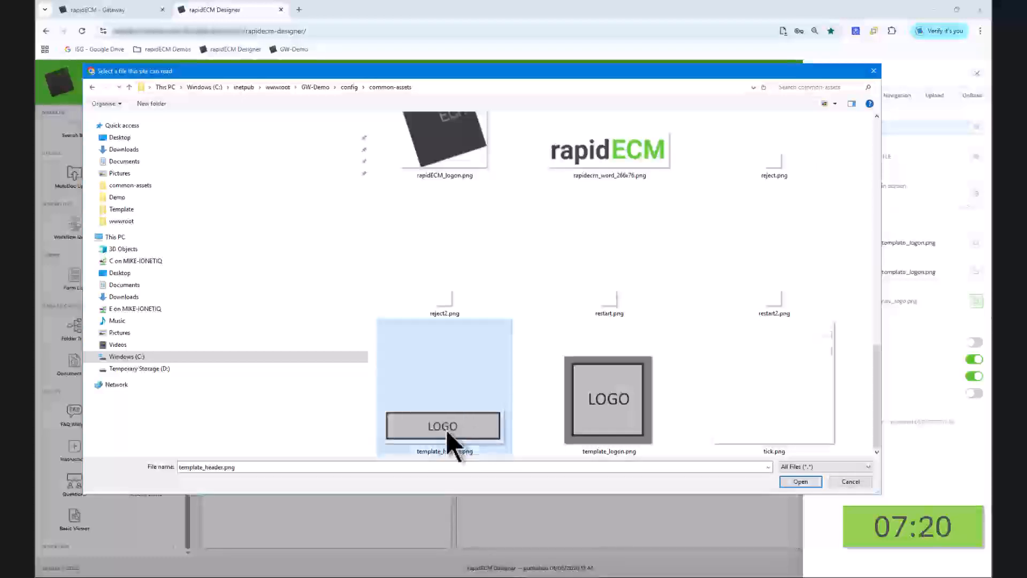
pyautogui.click(801, 482)
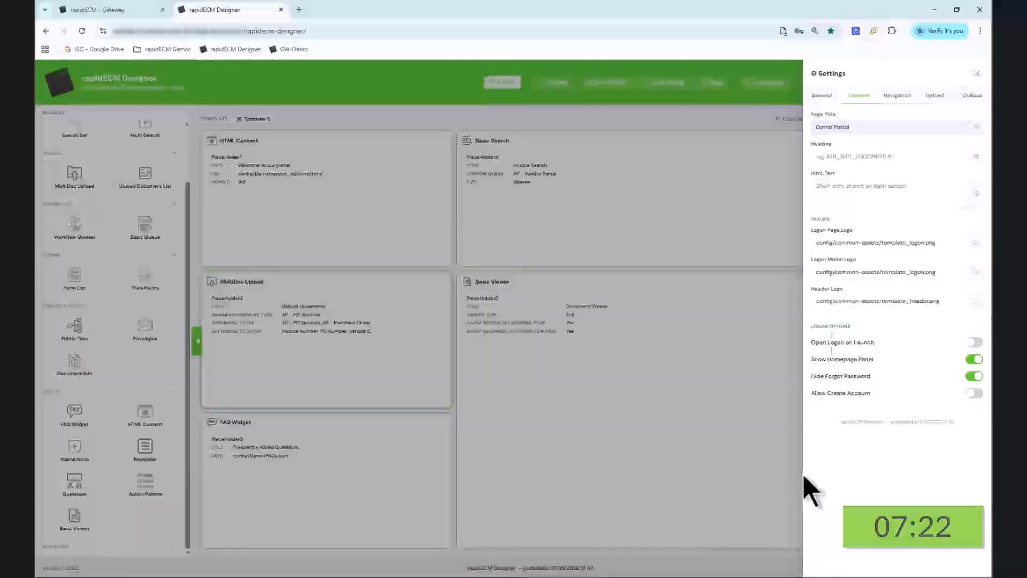
pyautogui.click(977, 73)
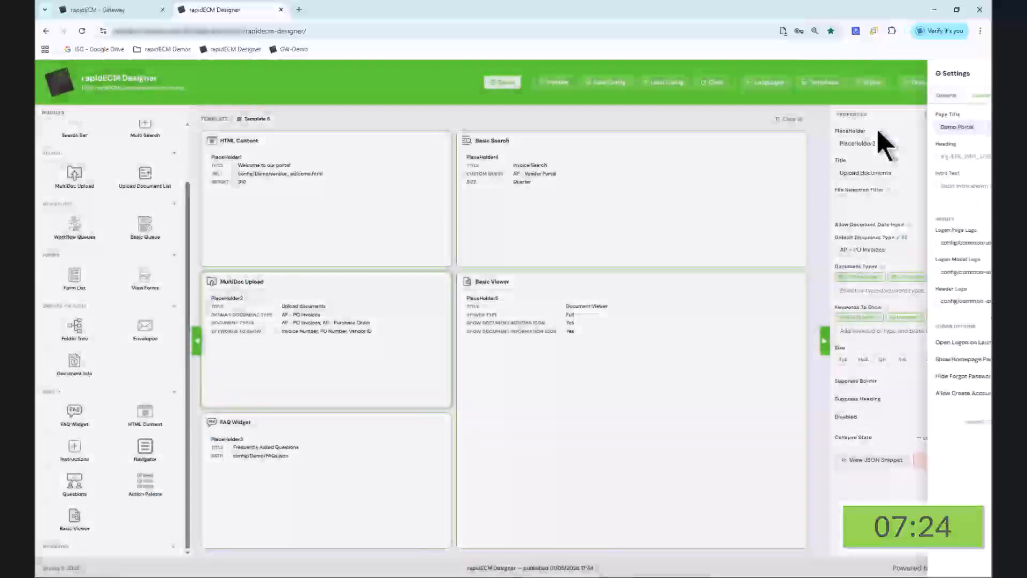
# Step: Deploy config_Demo.json and config_Demo.css to the GW-Demo gateway under the Demo application folder
pyautogui.click(910, 83)
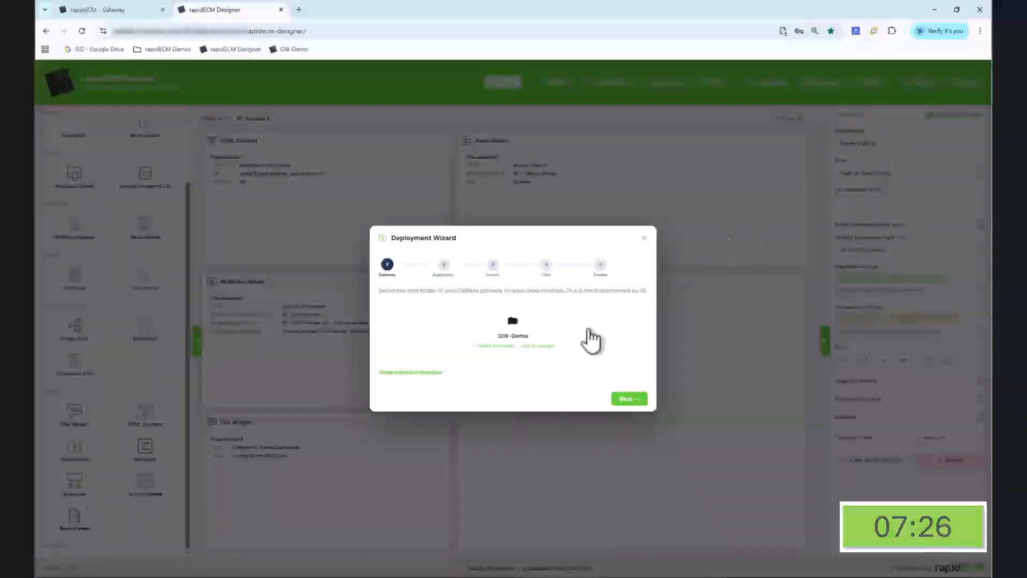
pyautogui.click(630, 399)
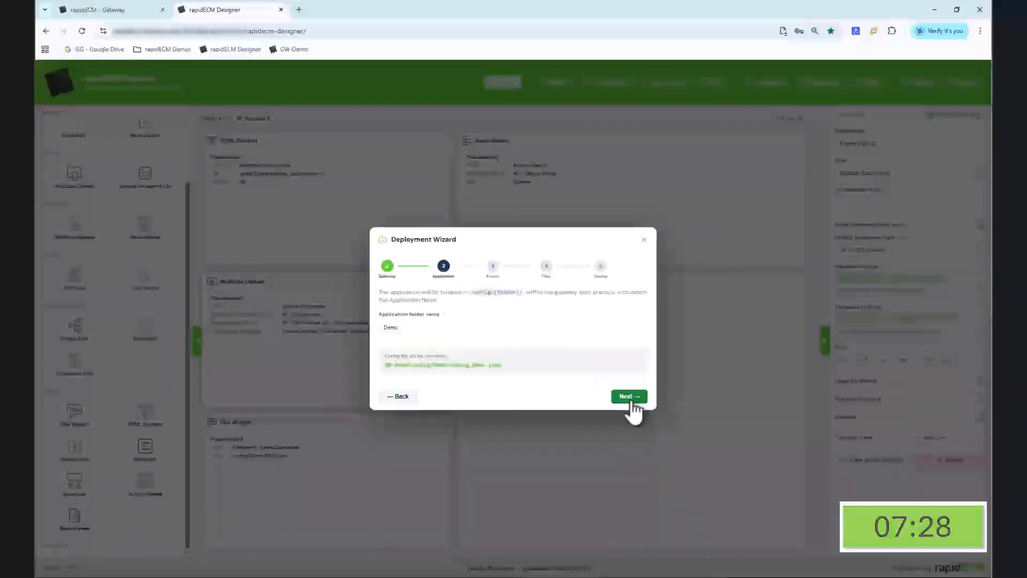
pyautogui.click(631, 399)
pyautogui.click(627, 426)
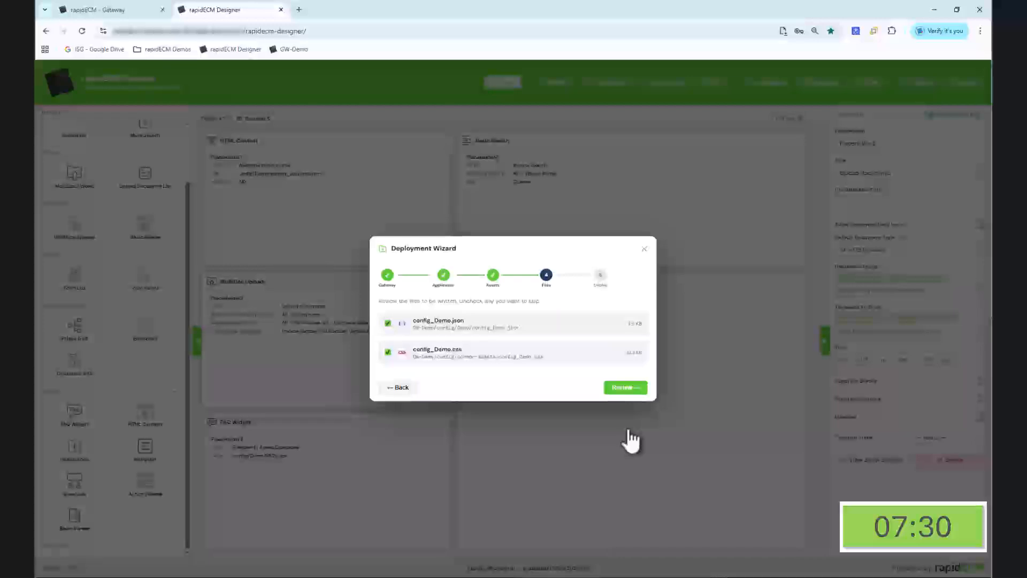
pyautogui.click(631, 396)
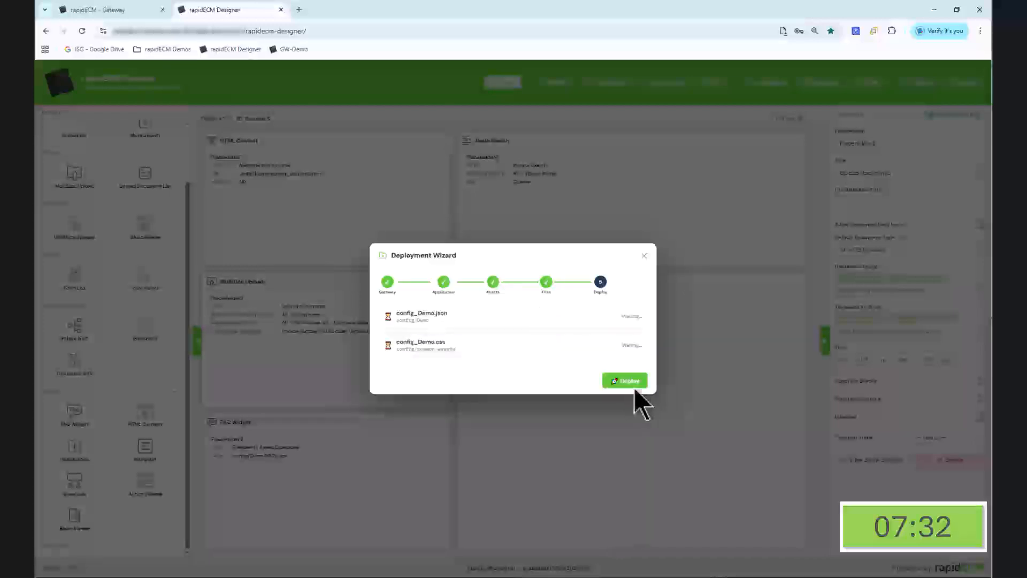
pyautogui.click(637, 386)
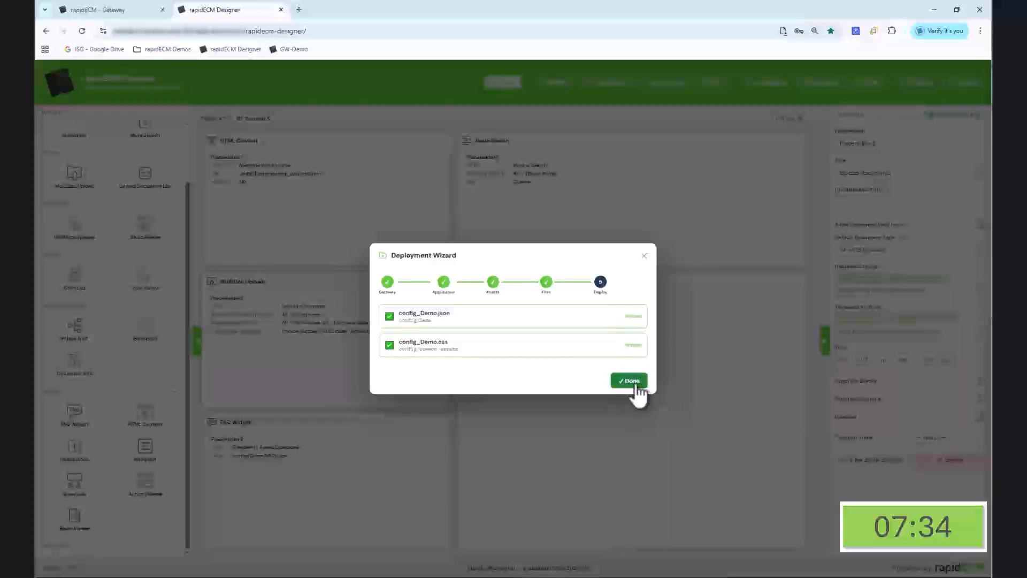
pyautogui.click(632, 381)
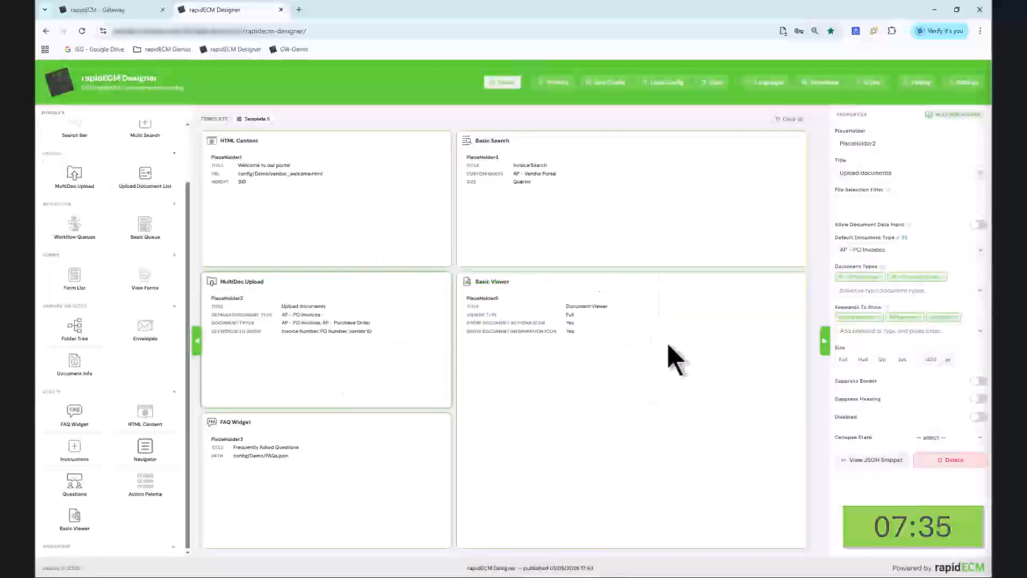
# Step: Switch to the rapidECM Gateway site, reload it and sign in to the portal with the account password
pyautogui.click(110, 11)
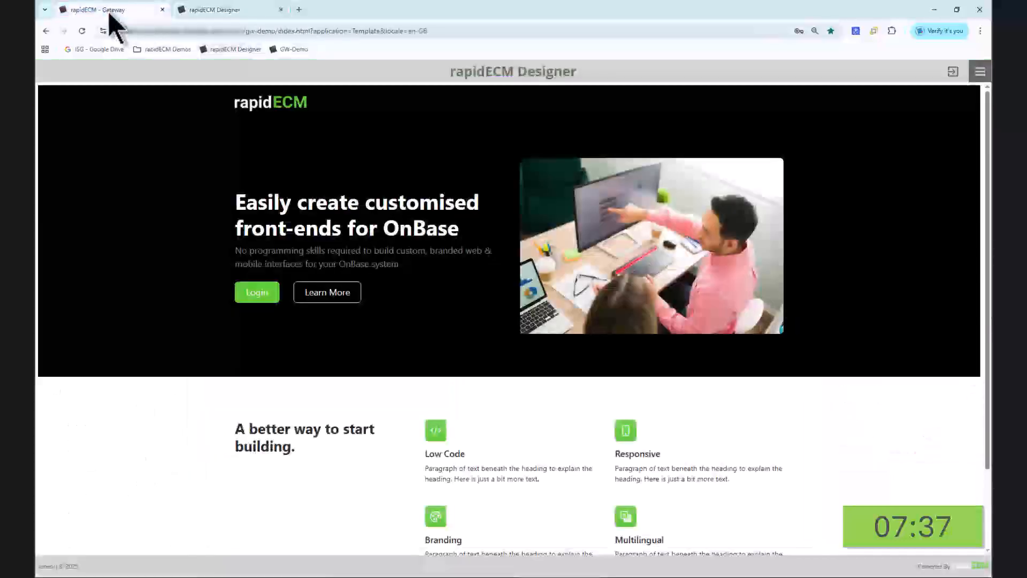
pyautogui.click(82, 30)
pyautogui.click(268, 294)
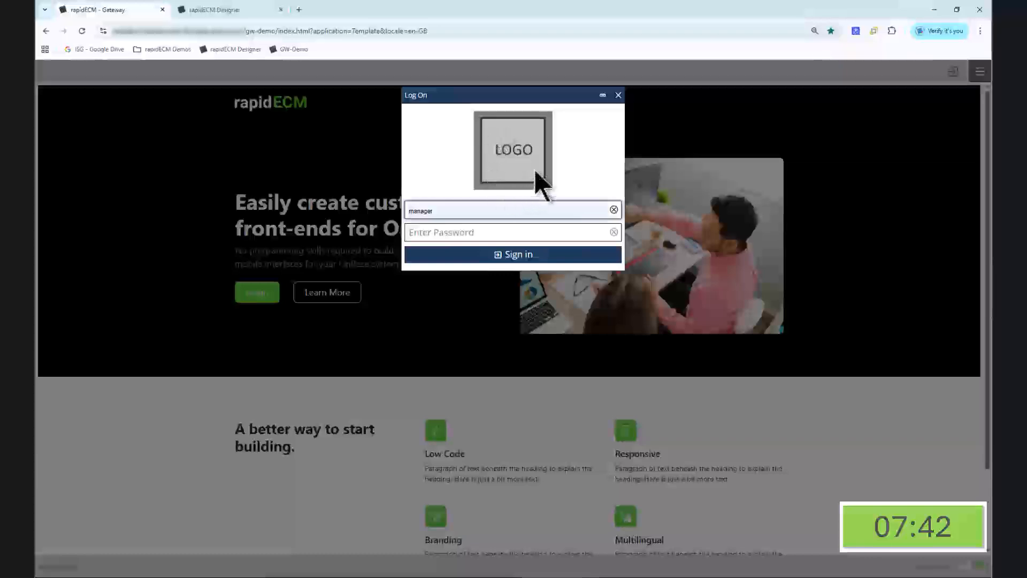
pyautogui.click(544, 259)
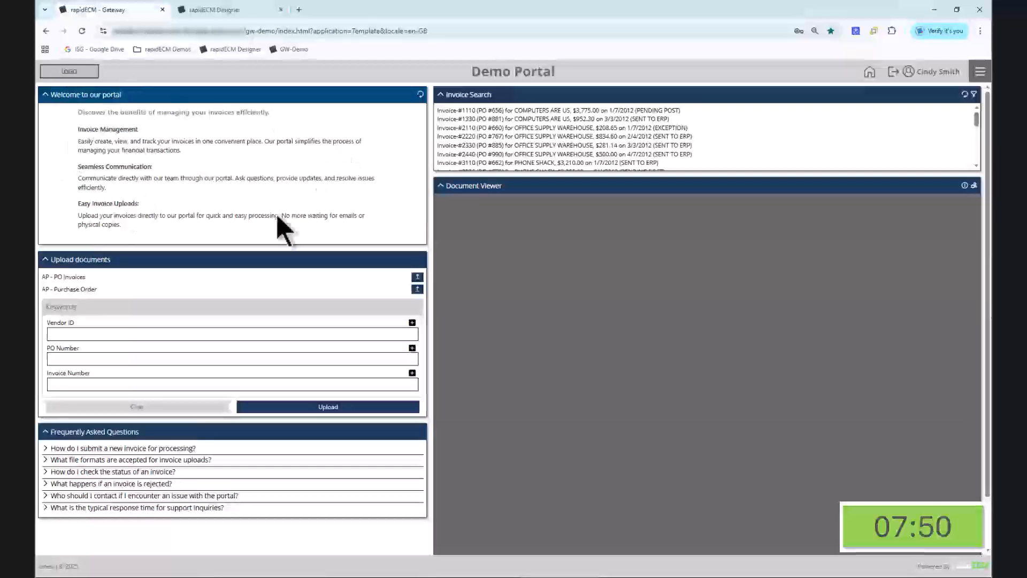
# Step: View the FAQ answers on accepted file formats for invoice uploads and on checking an invoice's status
pyautogui.click(46, 461)
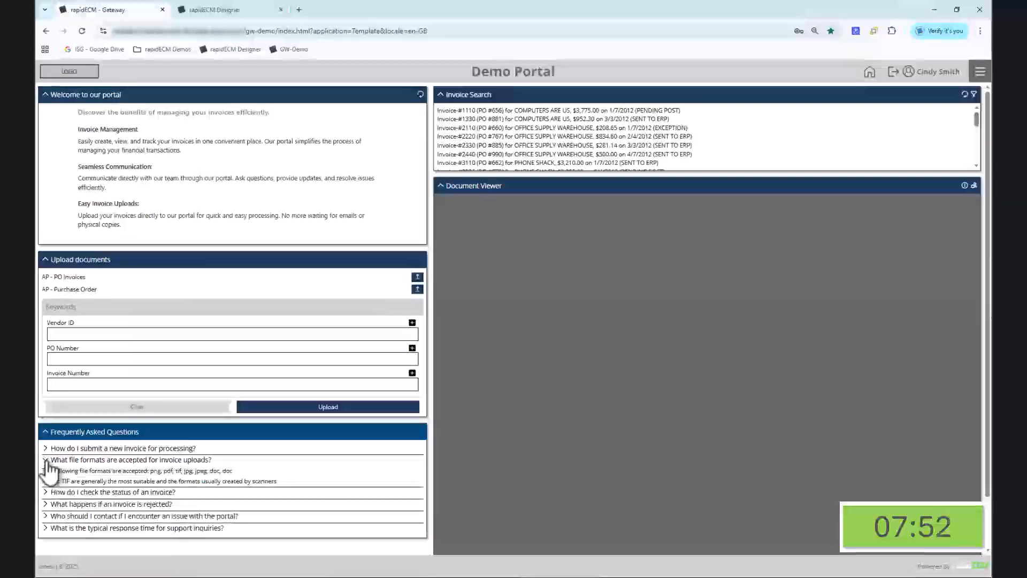
pyautogui.click(46, 461)
pyautogui.click(46, 472)
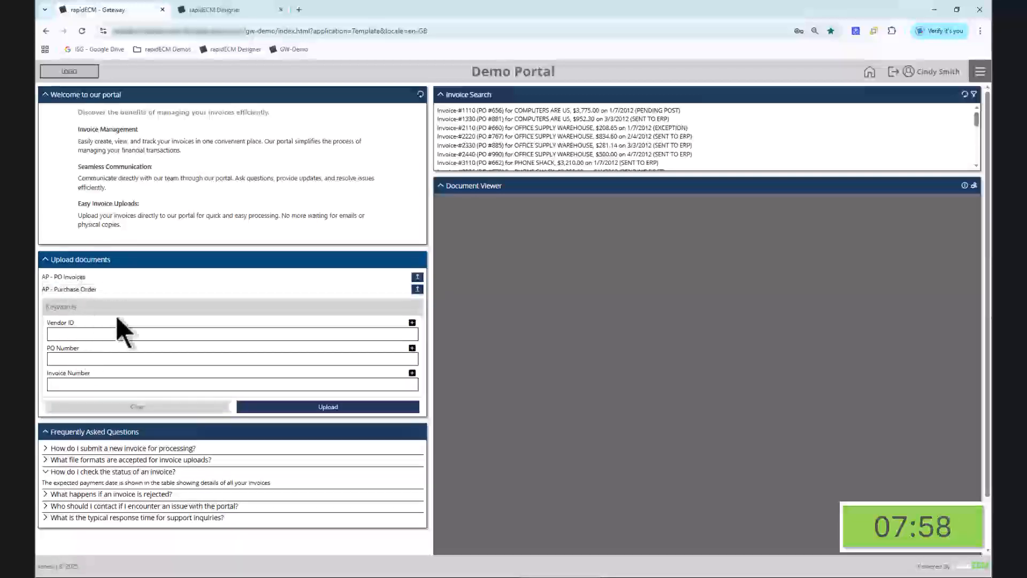
# Step: View the second and fourth invoices from Invoice Search in the Document Viewer and log out of the portal
pyautogui.click(583, 119)
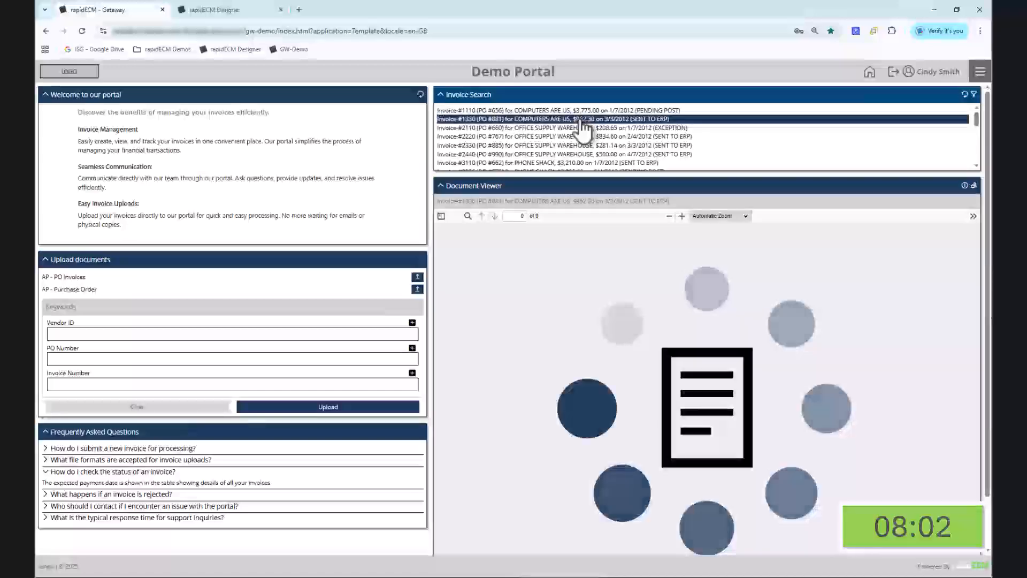
pyautogui.click(584, 136)
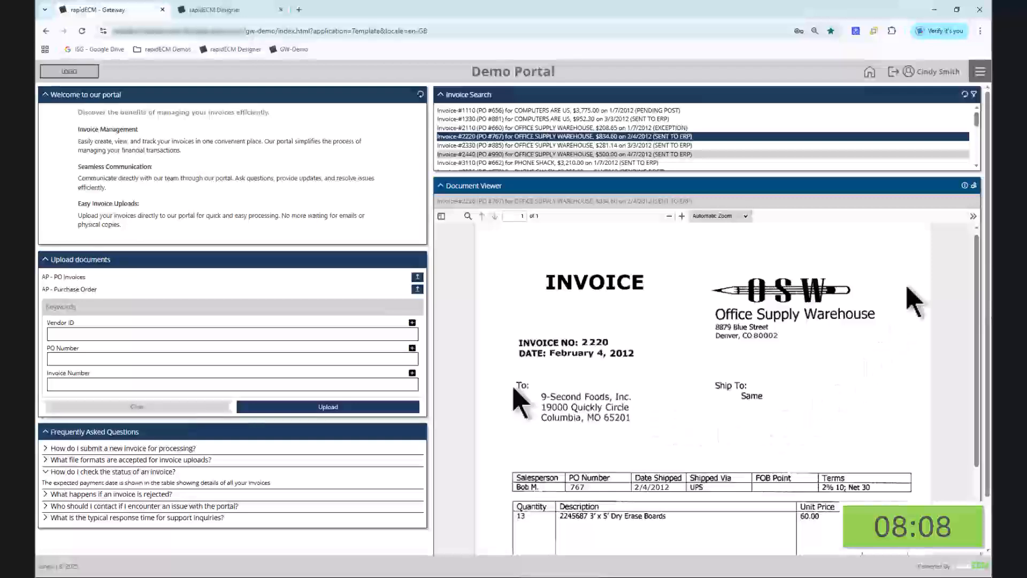
pyautogui.click(893, 72)
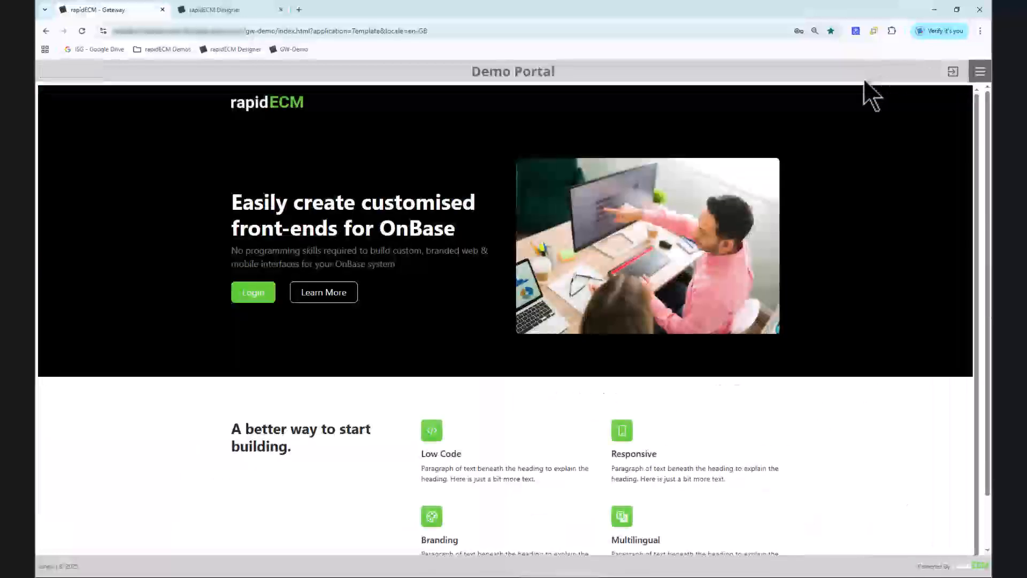
# Step: Switch to rapidECM Designer and set the Logon Page Logo in the settings to rapidECM_logon.png from GW-Demo's config/common-assets folder
pyautogui.click(247, 9)
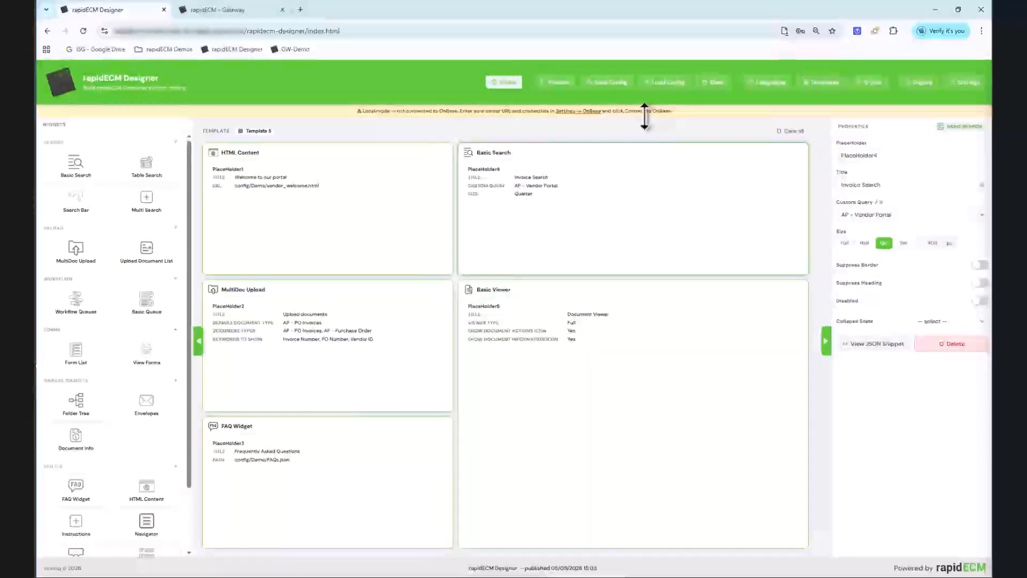
pyautogui.click(965, 84)
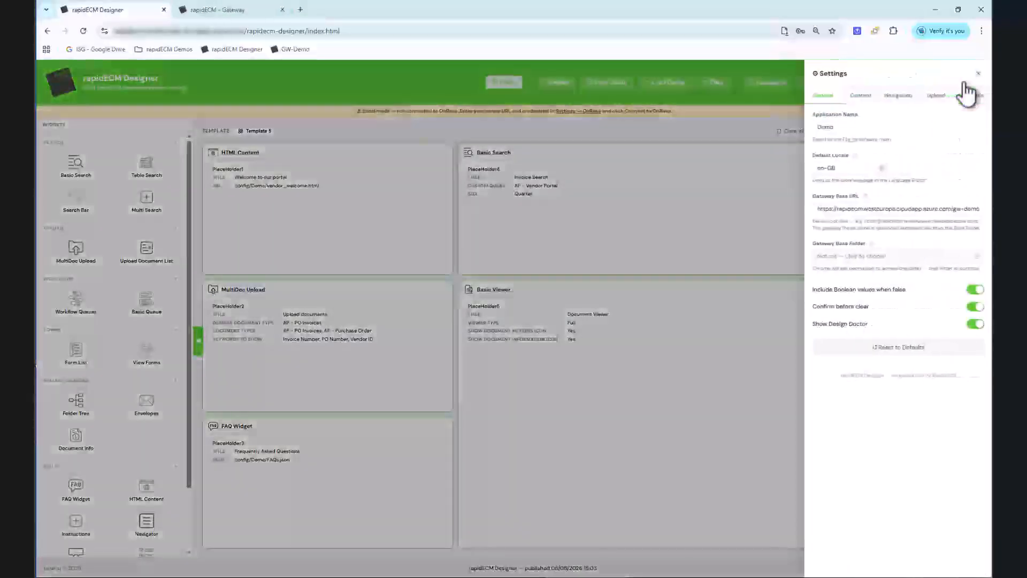
pyautogui.click(859, 96)
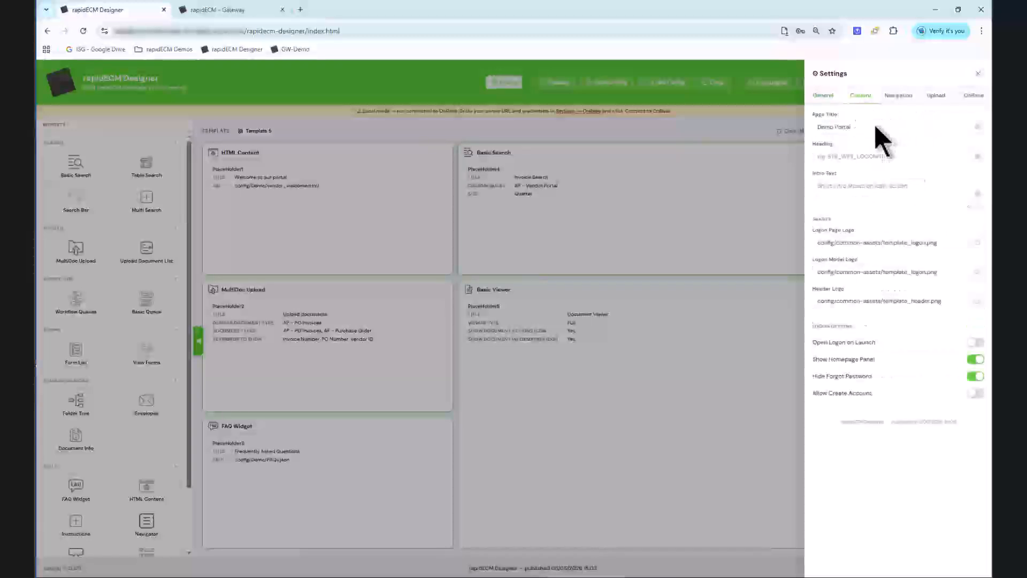
pyautogui.click(978, 243)
pyautogui.doubleClick(460, 143)
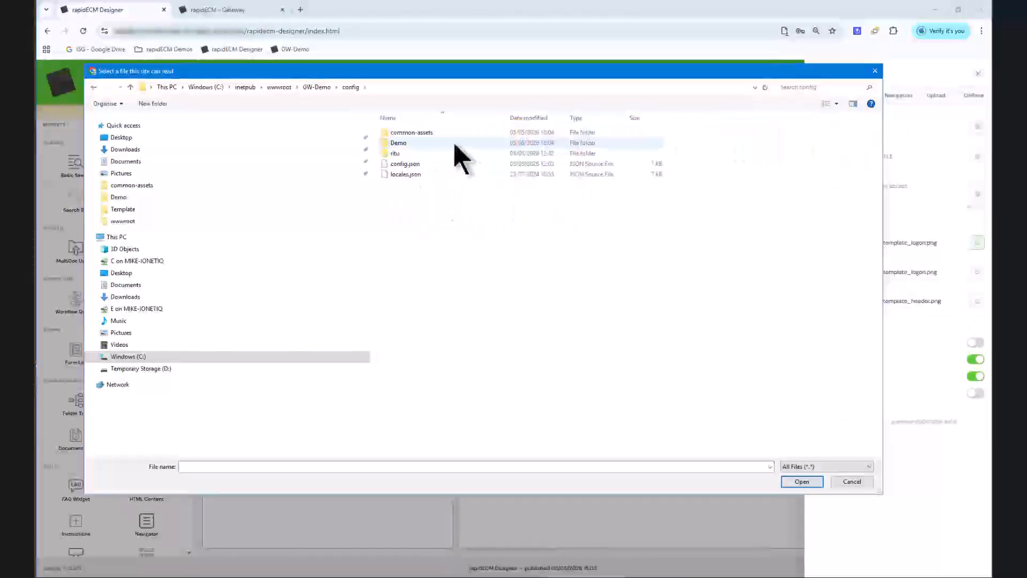
pyautogui.doubleClick(436, 136)
pyautogui.scroll(-5, 642, 268)
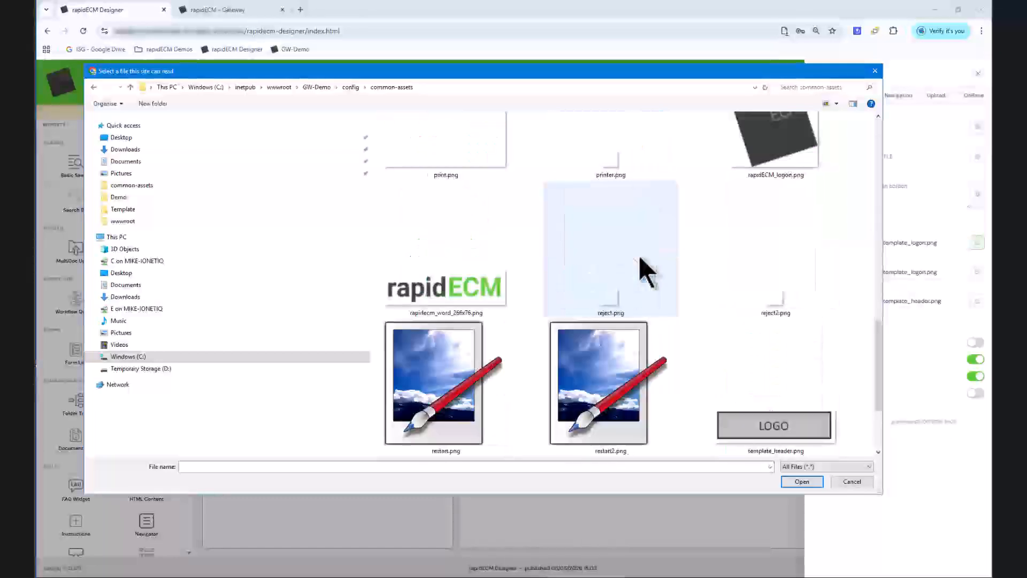
pyautogui.scroll(1, 650, 306)
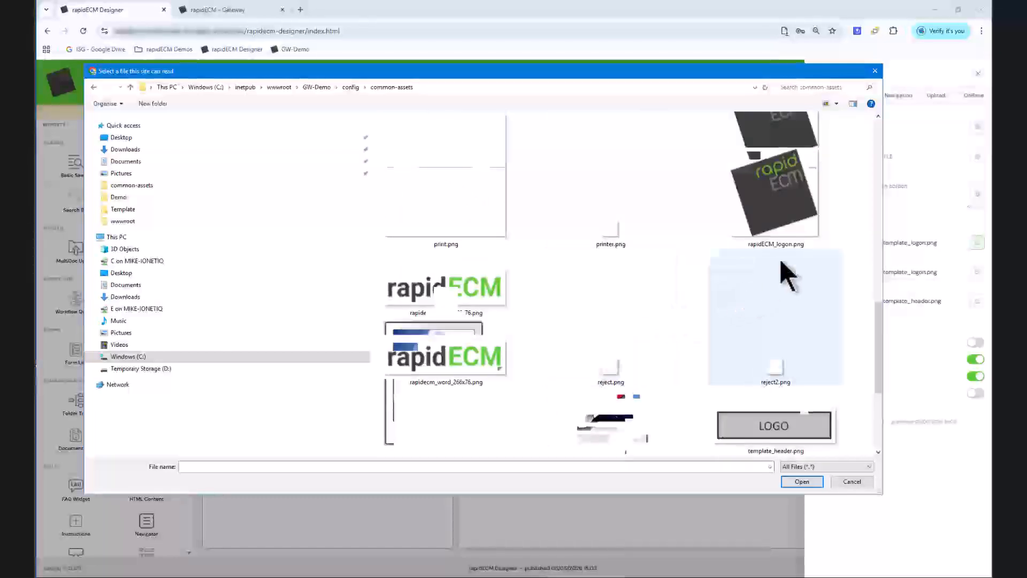
pyautogui.doubleClick(780, 214)
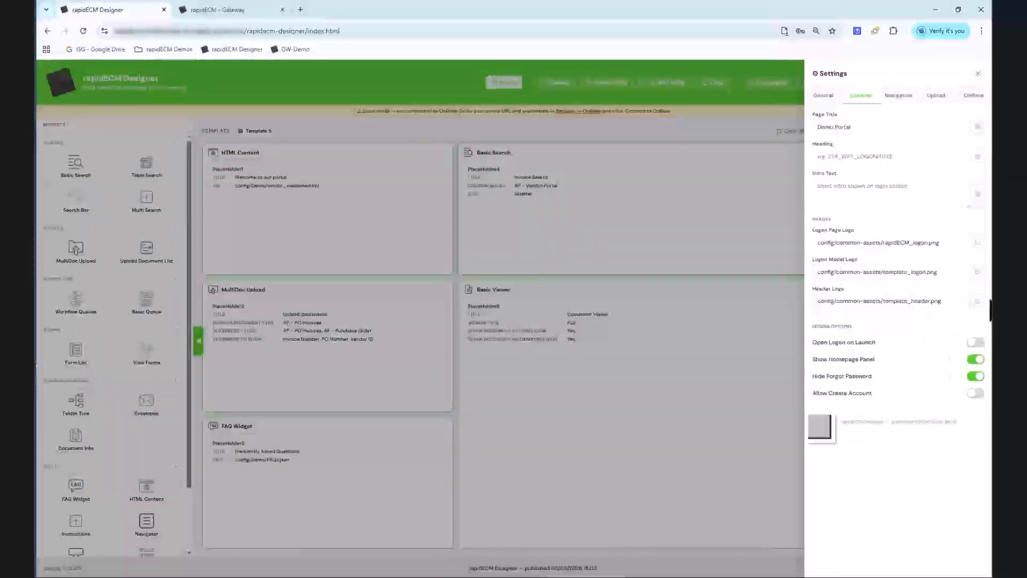
# Step: Set the Logon Modal Logo to rapidECM_logon.png from GW-Demo's config/common-assets folder
pyautogui.click(978, 271)
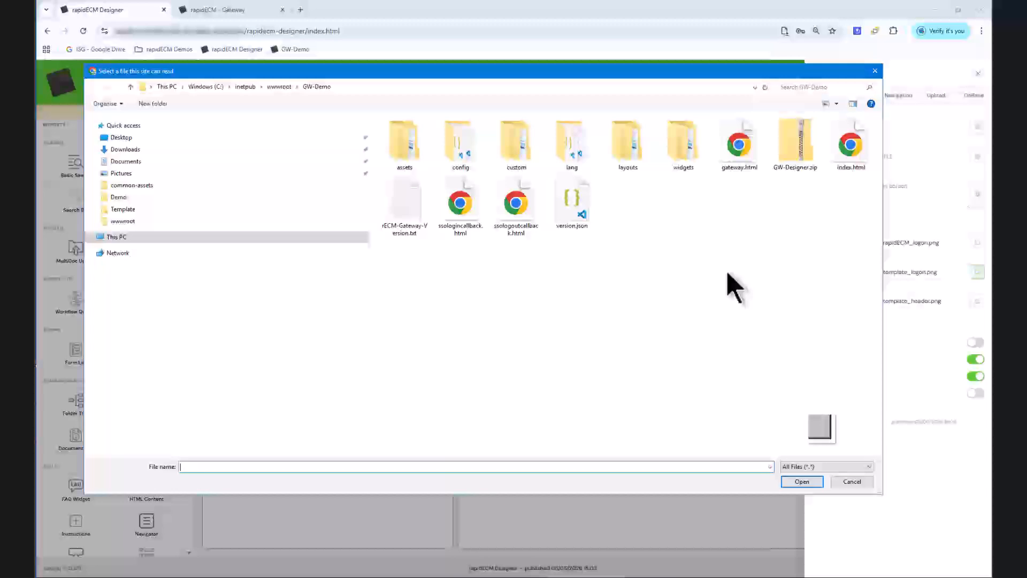
pyautogui.doubleClick(470, 161)
pyautogui.doubleClick(476, 132)
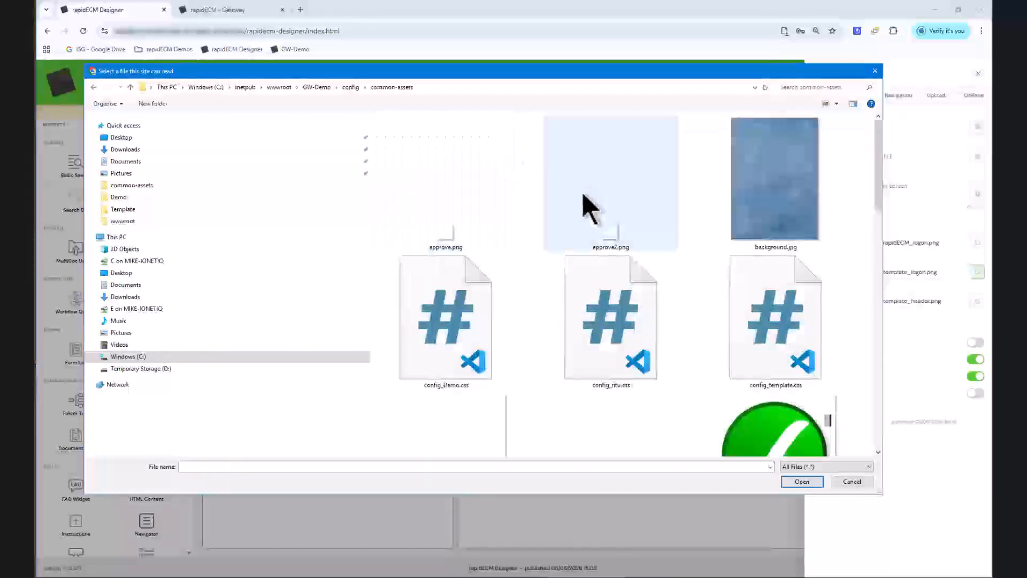
pyautogui.scroll(-5, 771, 268)
pyautogui.doubleClick(797, 313)
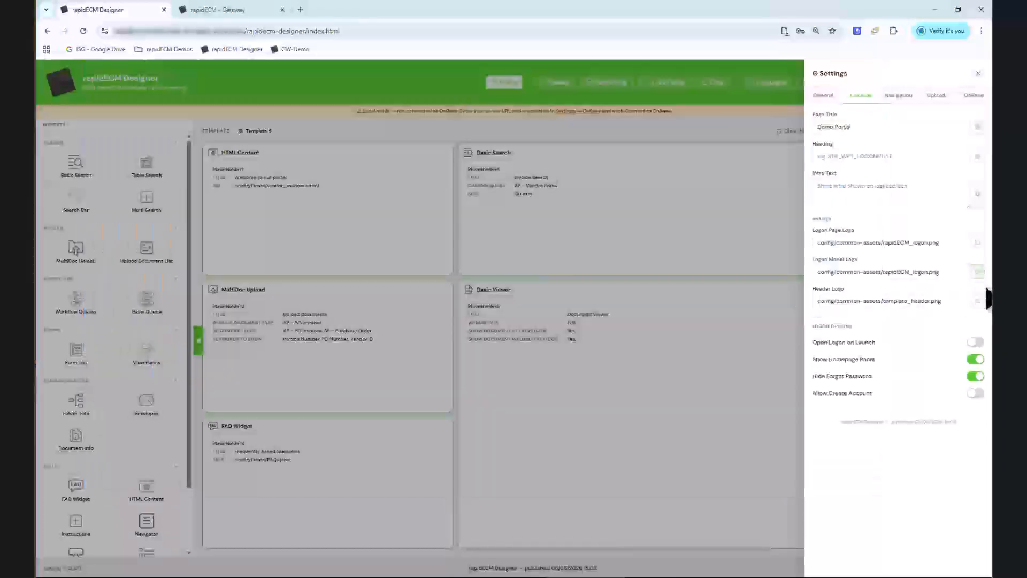
# Step: Set the Header Logo to rapidecm_word_266x76.png from config/common-assets and close the settings
pyautogui.click(978, 301)
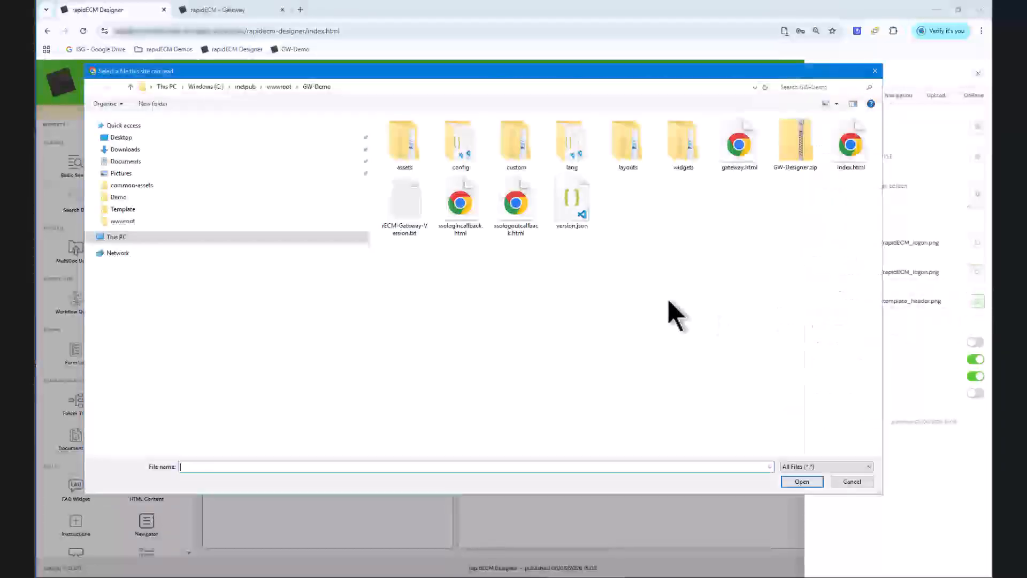
pyautogui.doubleClick(450, 151)
pyautogui.doubleClick(408, 134)
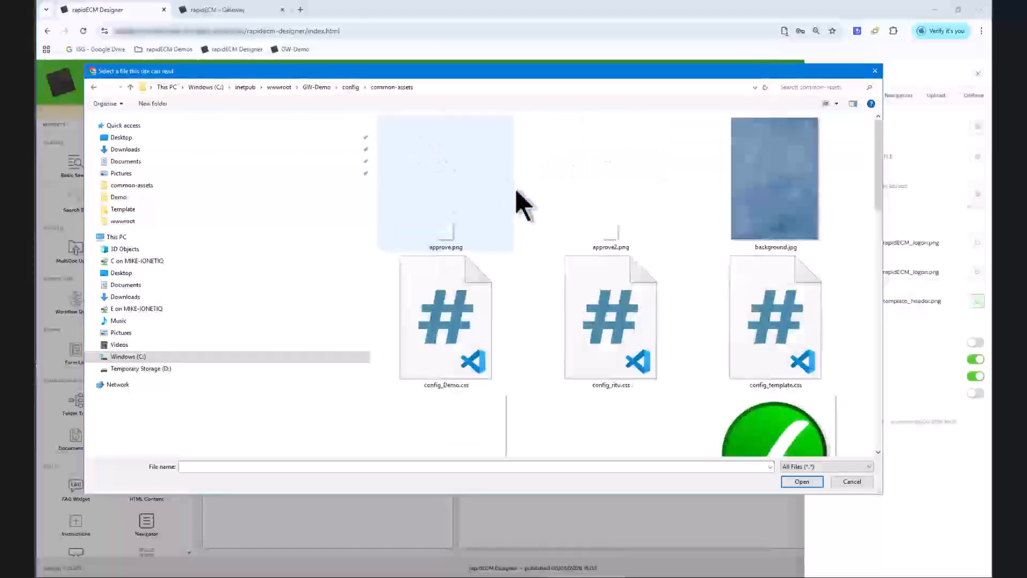
pyautogui.scroll(-5, 669, 328)
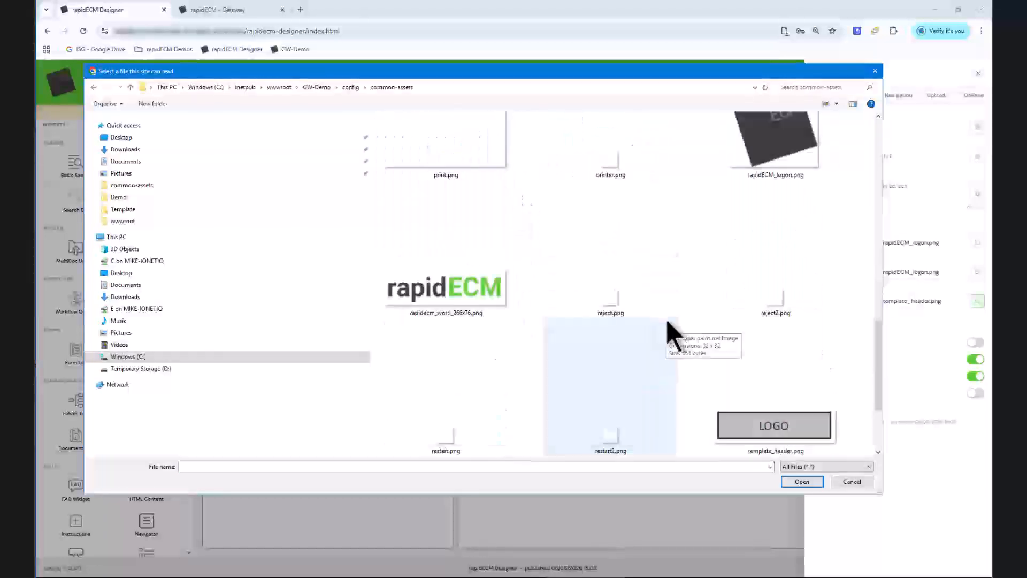
pyautogui.doubleClick(441, 278)
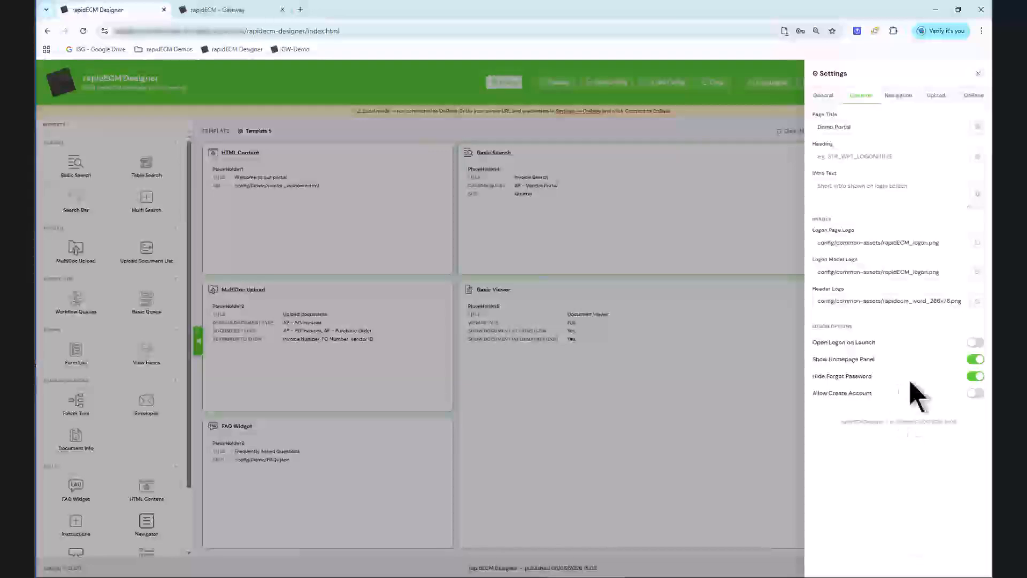
pyautogui.click(979, 73)
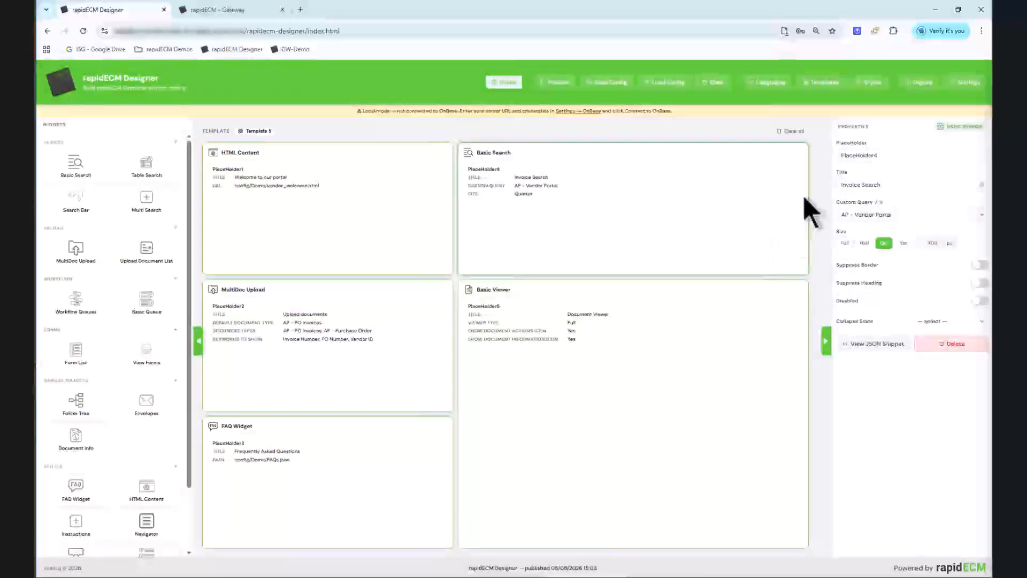
# Step: Open the Style Configurator and change the portal's Primary colour to dark red
pyautogui.click(872, 84)
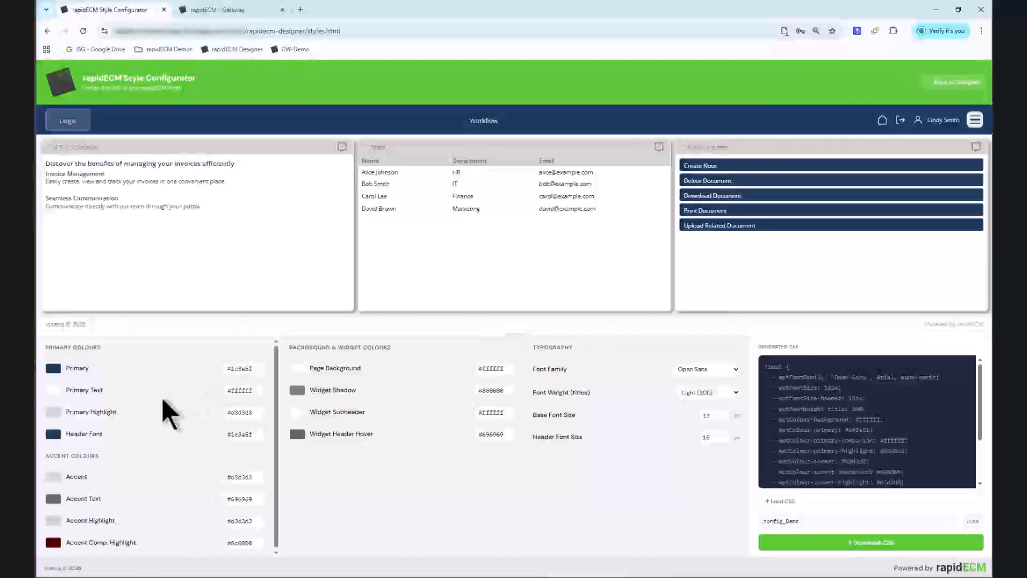
pyautogui.click(53, 368)
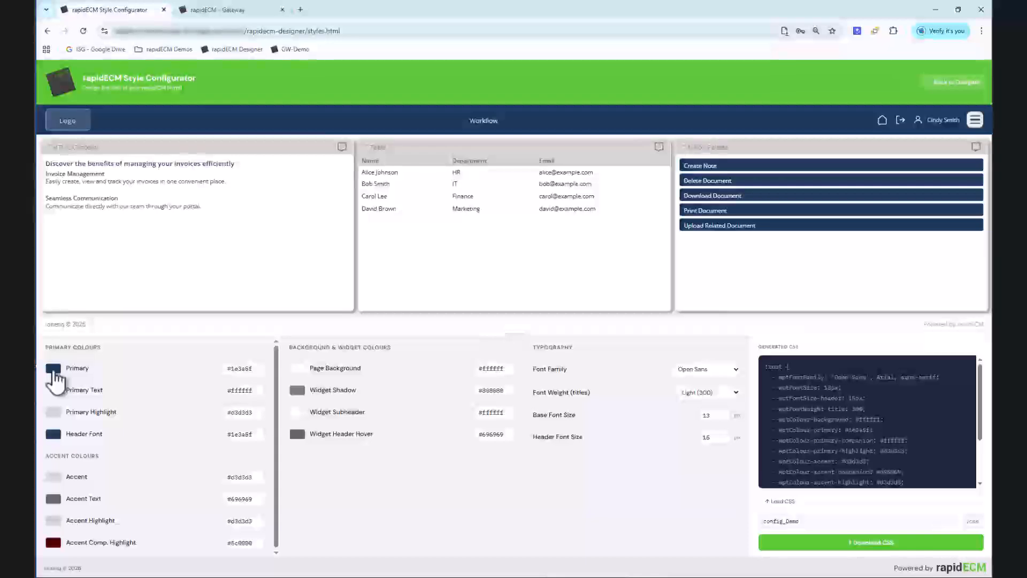
pyautogui.moveTo(127, 447); pyautogui.dragTo(195, 459)
pyautogui.click(167, 482)
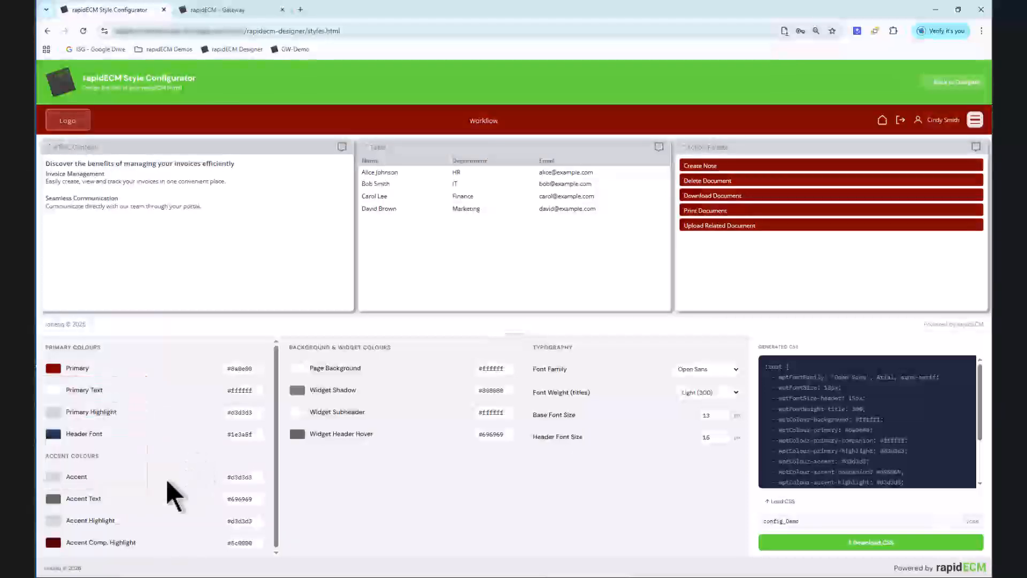
# Step: Set the Accent colour to grey #7a7a7a and the Accent Text colour to white #ffffff
pyautogui.click(54, 477)
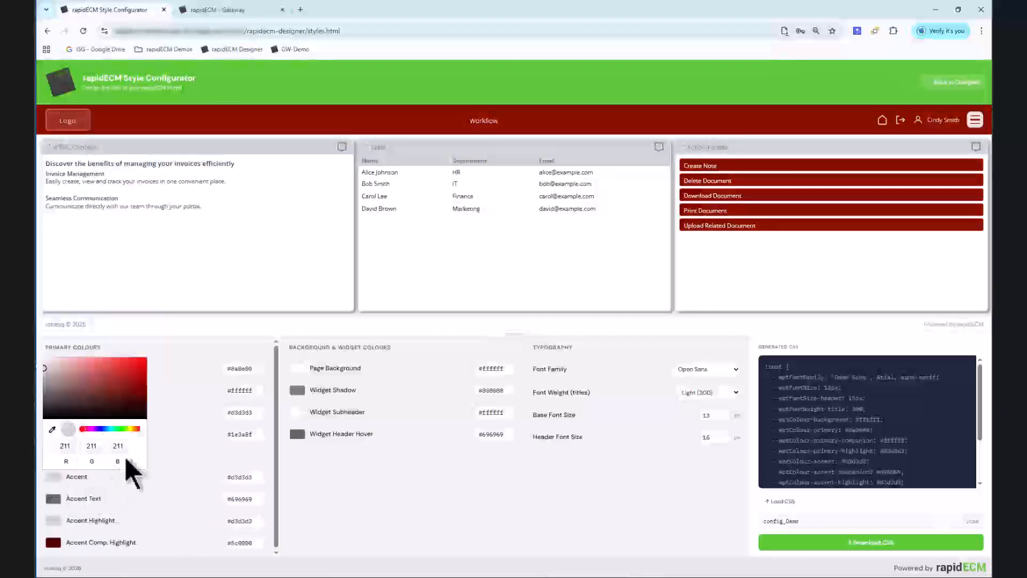
pyautogui.moveTo(43, 368); pyautogui.dragTo(45, 394)
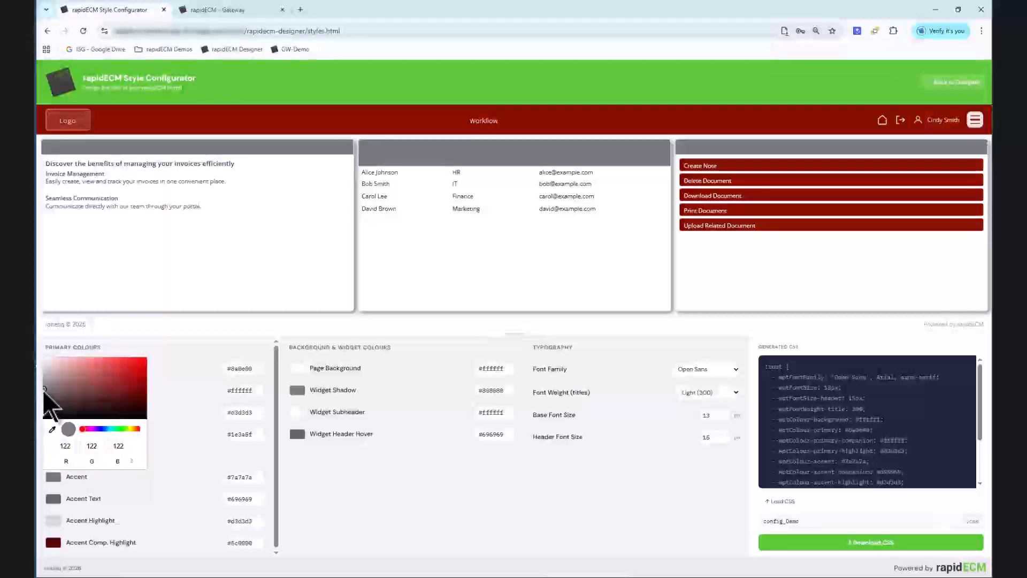
pyautogui.click(195, 420)
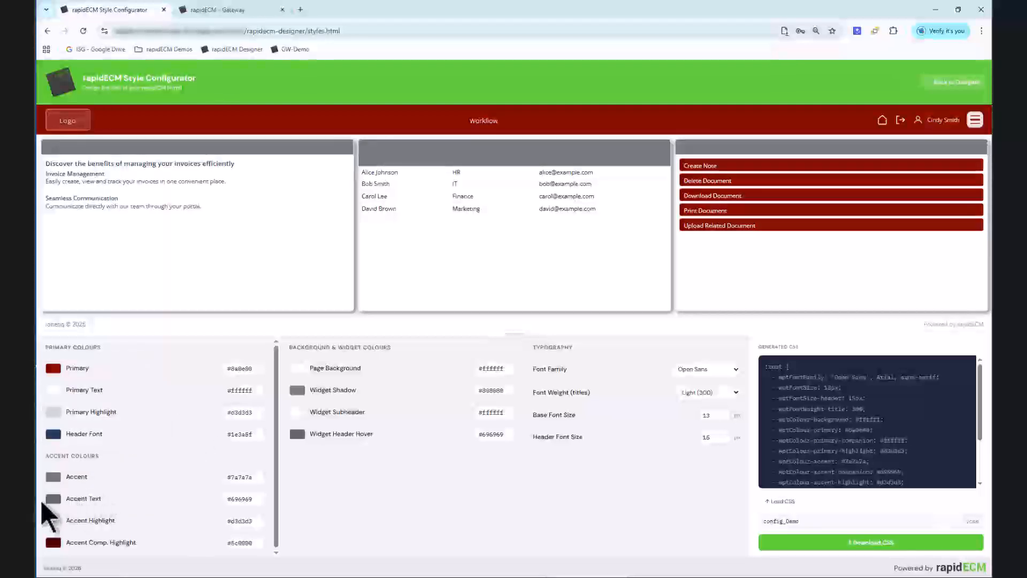
pyautogui.click(53, 500)
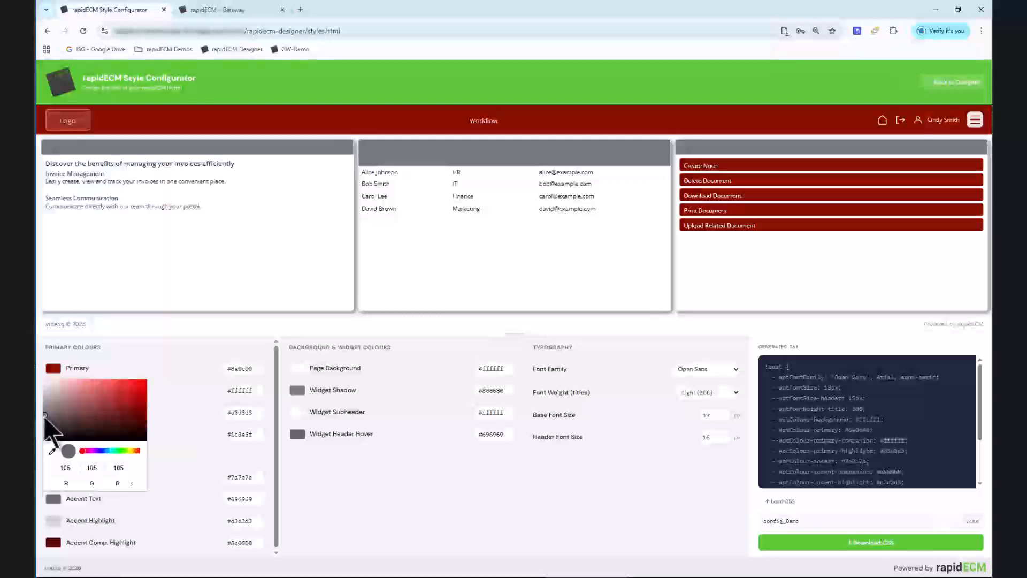
pyautogui.moveTo(46, 436); pyautogui.dragTo(43, 381)
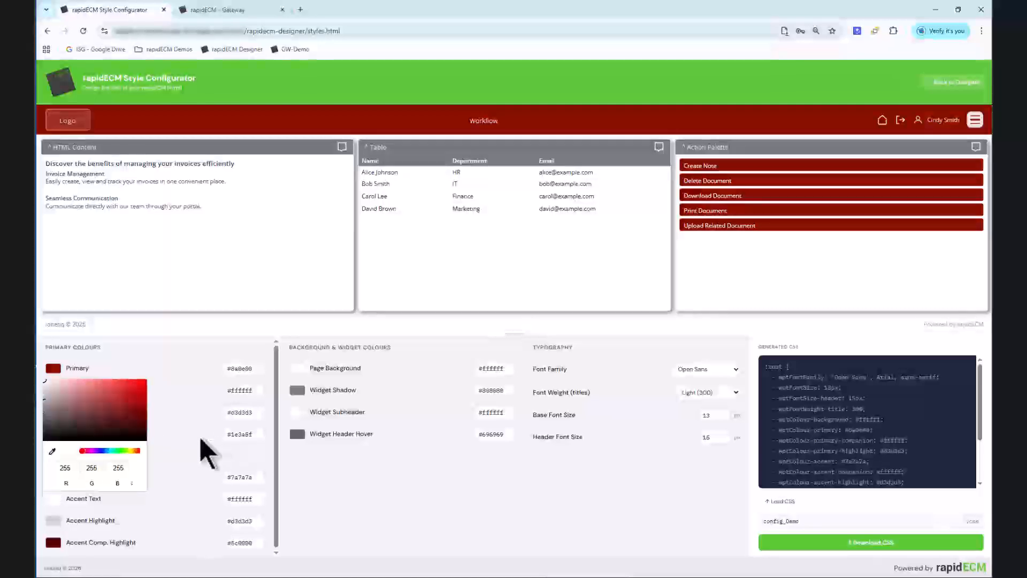
pyautogui.click(207, 451)
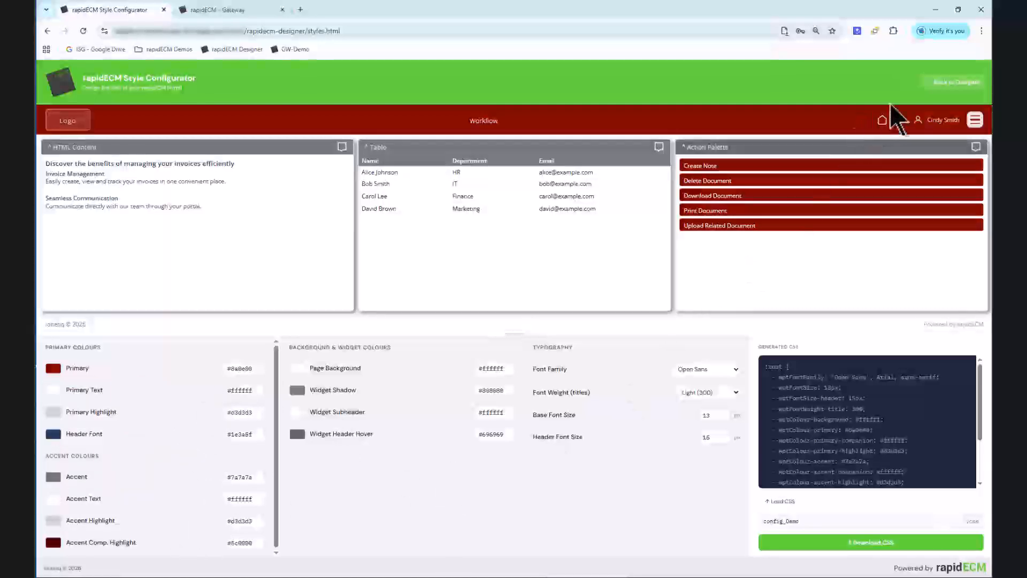
# Step: Return to the Designer and deploy config_Demo.json, config_Demo.css and lang_Demo.json to GW-Demo using the Common Assets folder
pyautogui.click(948, 90)
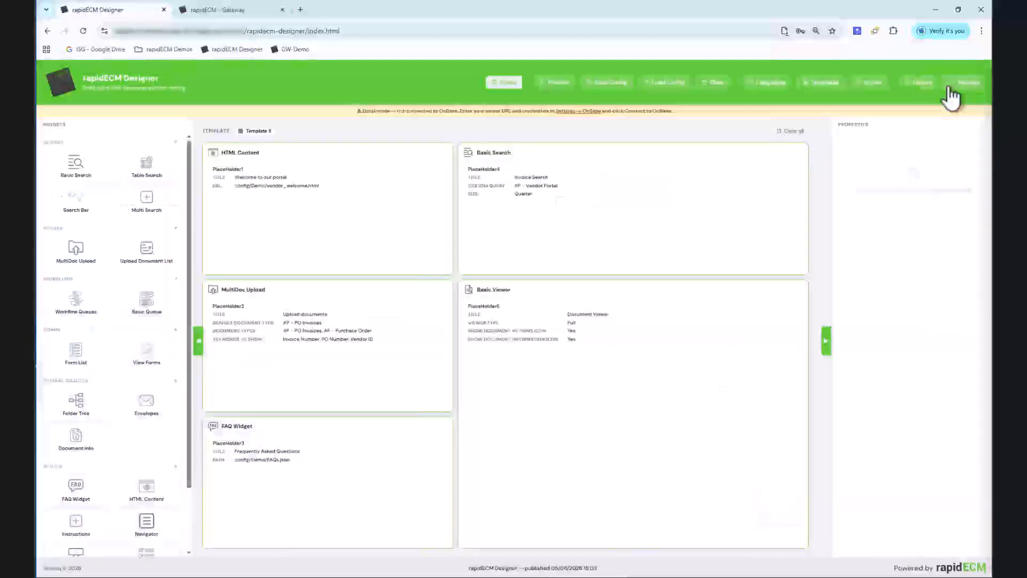
pyautogui.click(927, 87)
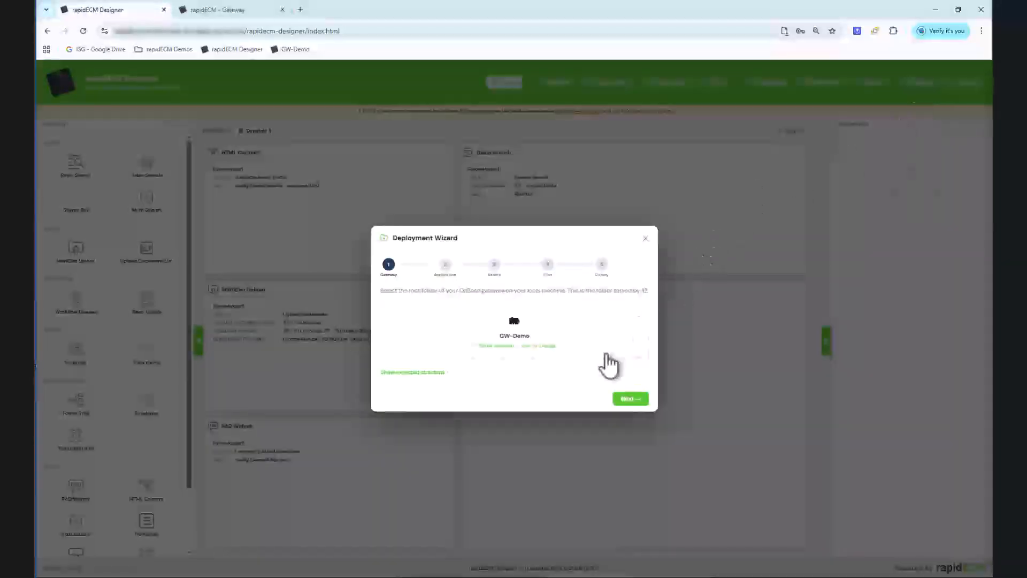
pyautogui.click(631, 400)
pyautogui.click(636, 401)
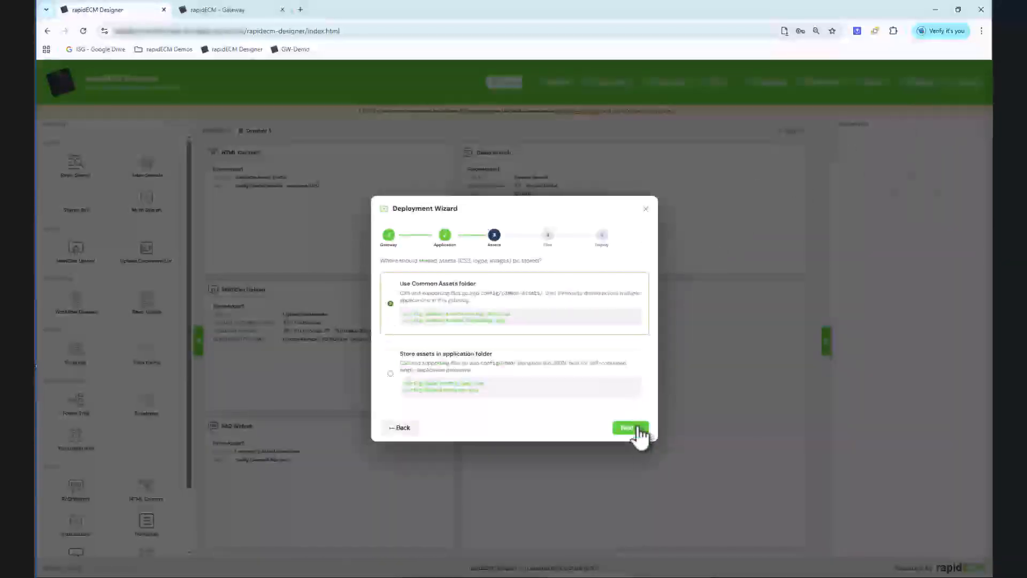
pyautogui.click(637, 429)
pyautogui.click(644, 405)
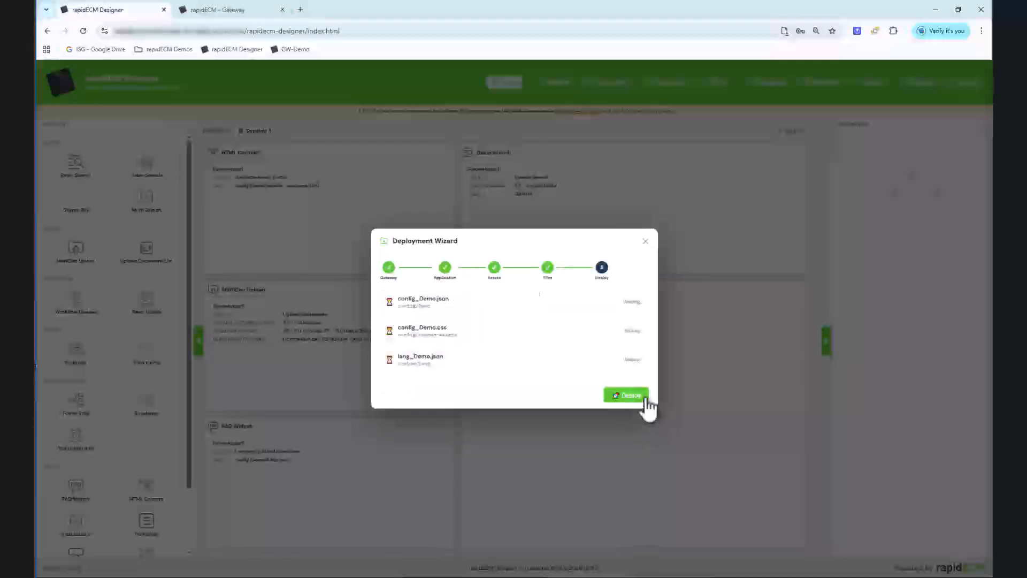
pyautogui.click(646, 398)
pyautogui.click(646, 400)
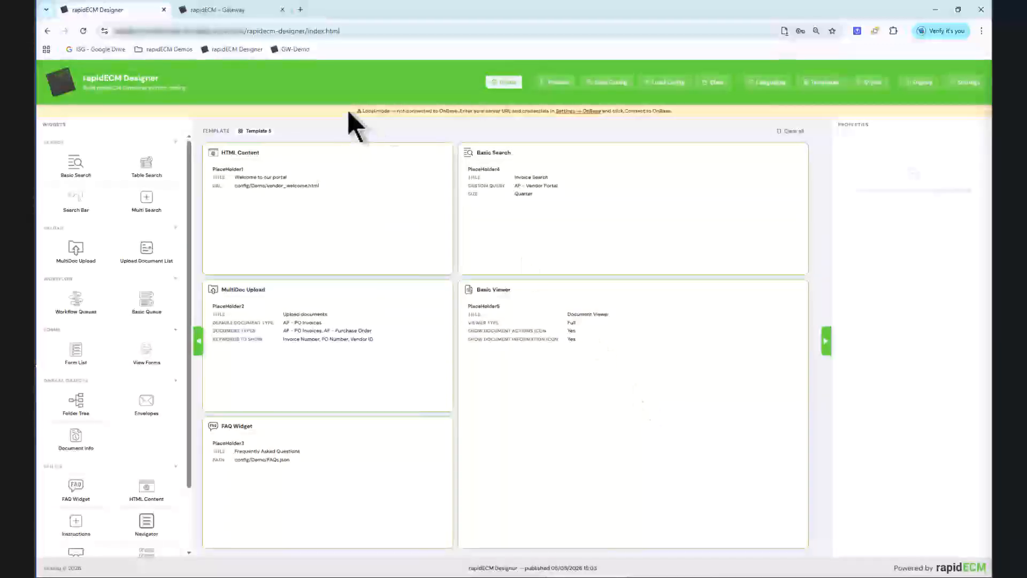
# Step: Switch to the rapidECM Gateway site, reload it and sign in with the prefilled credentials to check the portal's branding
pyautogui.click(252, 11)
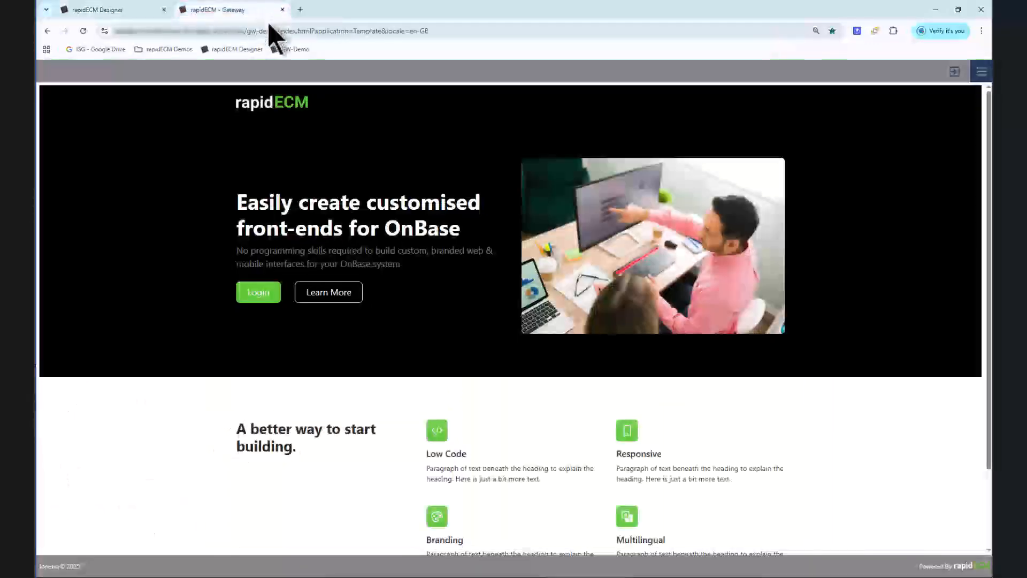
pyautogui.click(83, 31)
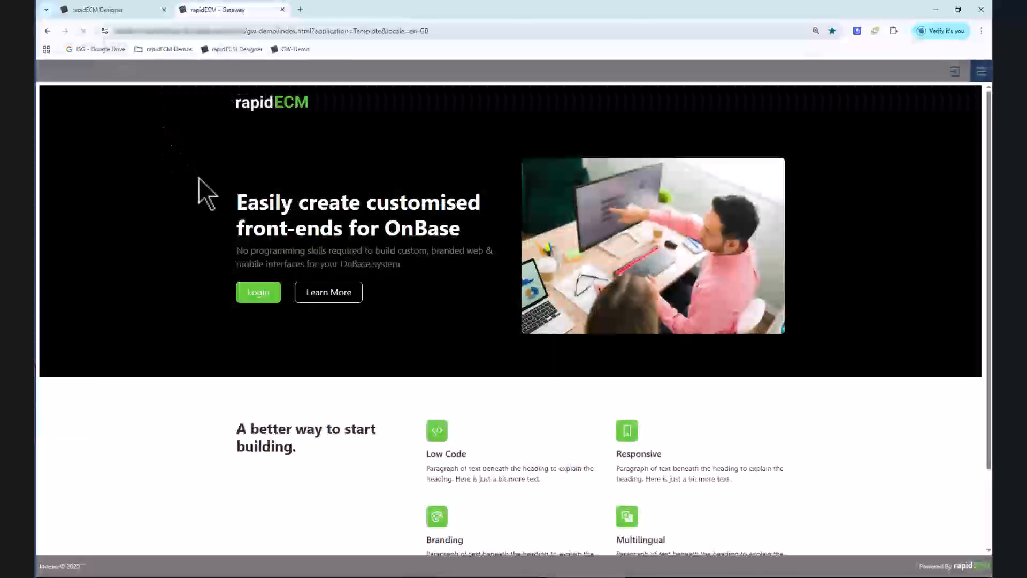
pyautogui.click(251, 294)
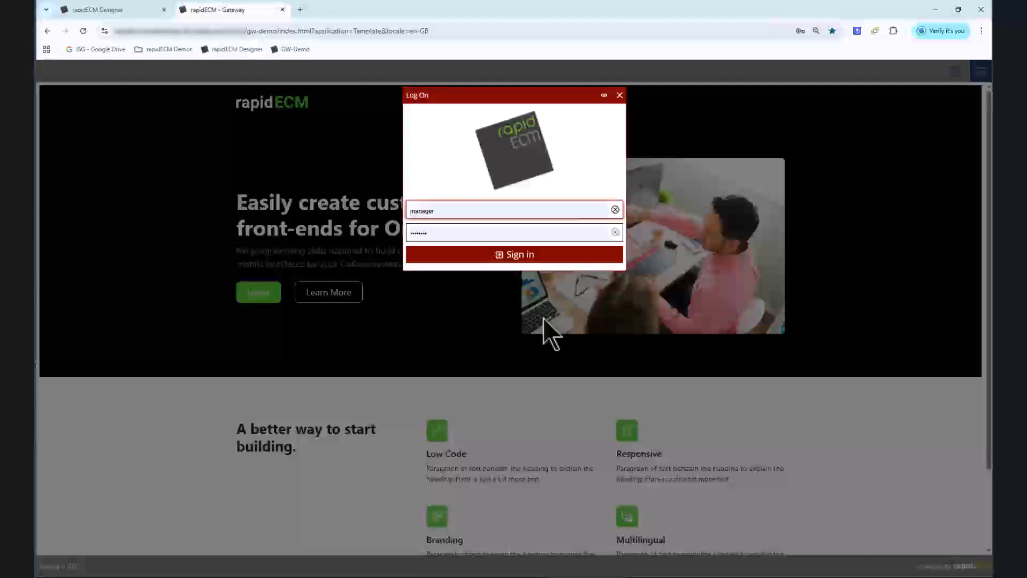
pyautogui.click(551, 257)
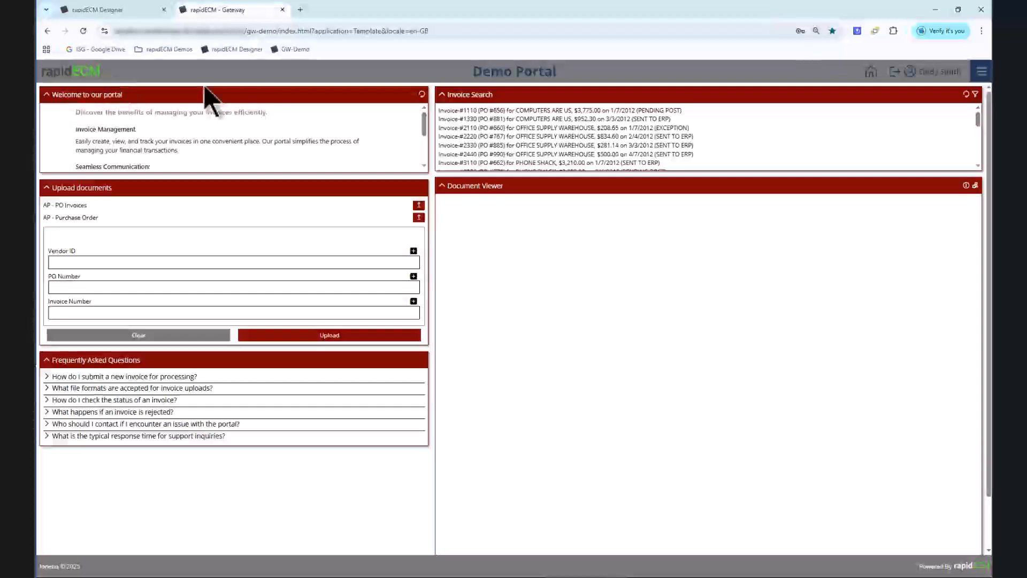
# Step: Log out of the portal and switch back to rapidECM Designer
pyautogui.click(893, 72)
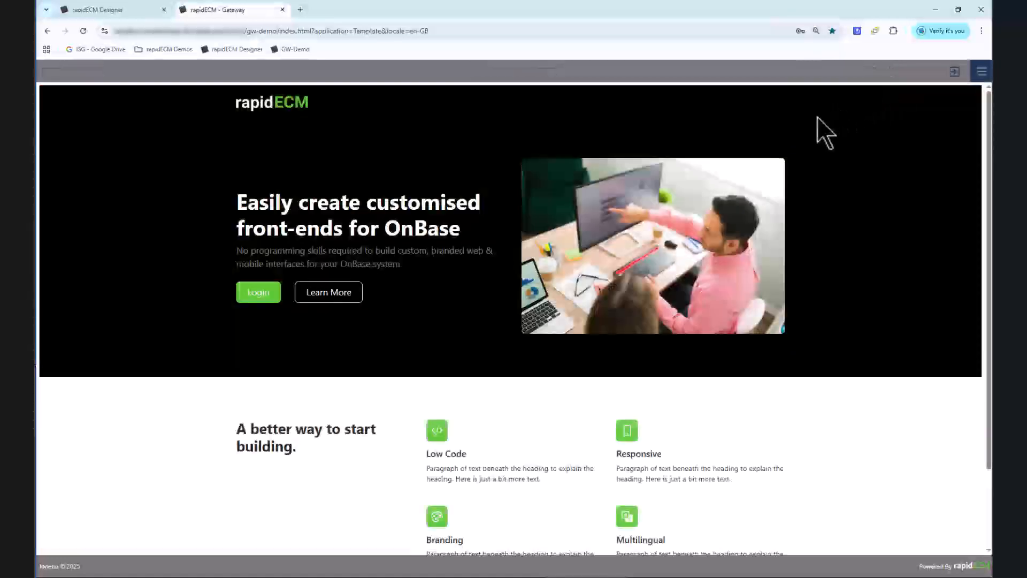
pyautogui.click(121, 11)
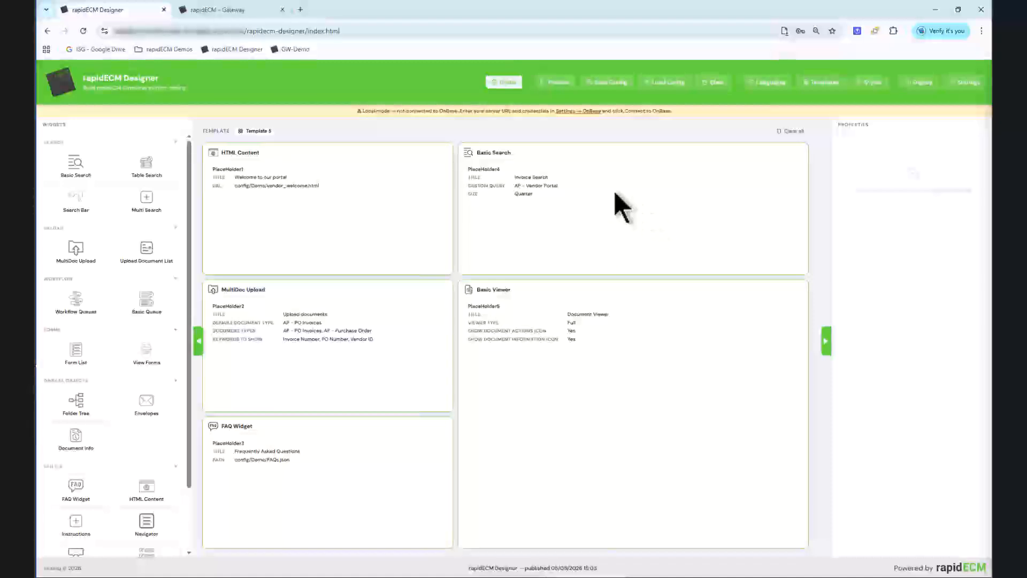
# Step: Set the Basic Search widget's title to the existing language string STR_CUS_SEARCH_TITLE
pyautogui.click(600, 199)
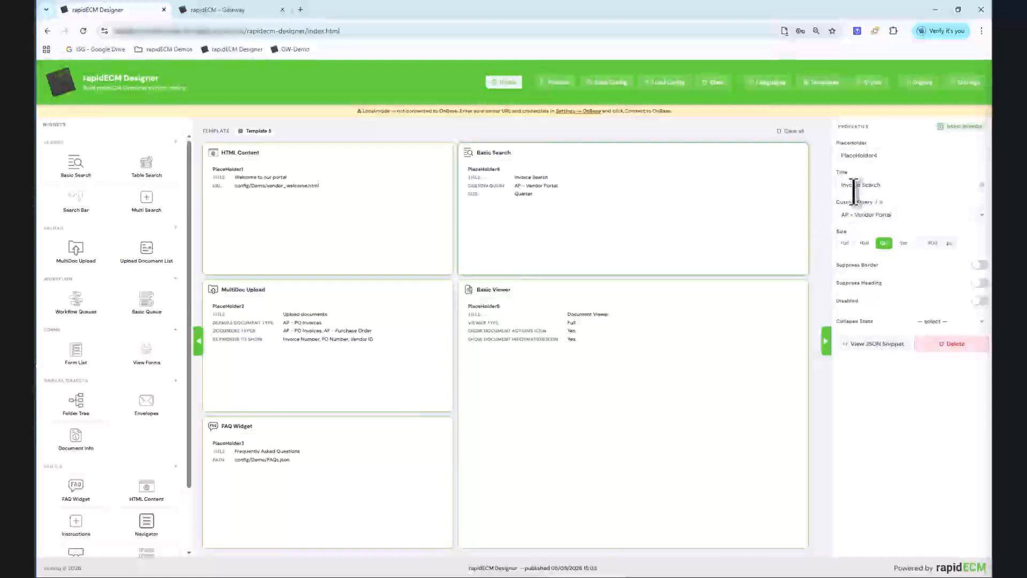
pyautogui.click(983, 184)
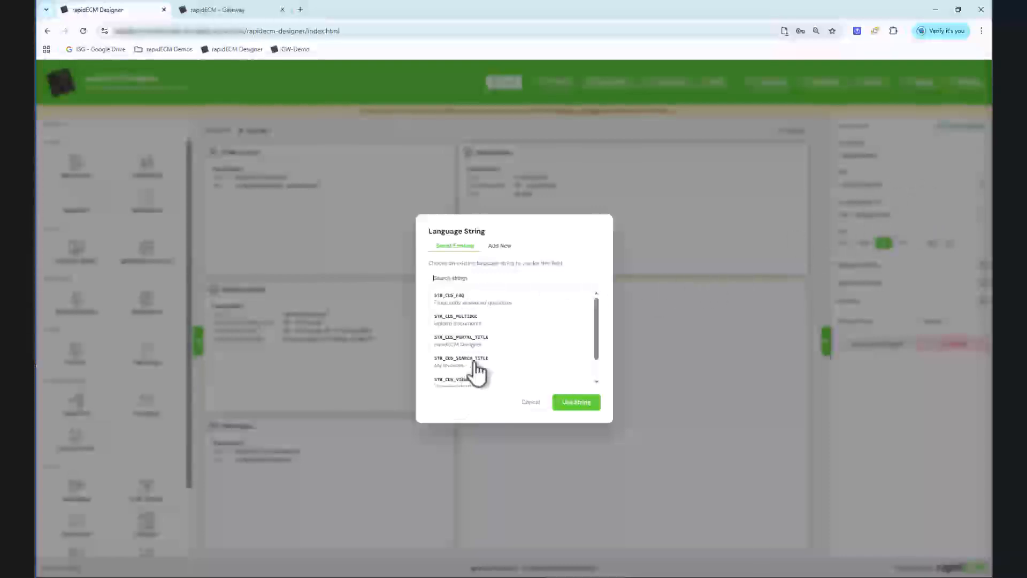
pyautogui.scroll(-1, 477, 370)
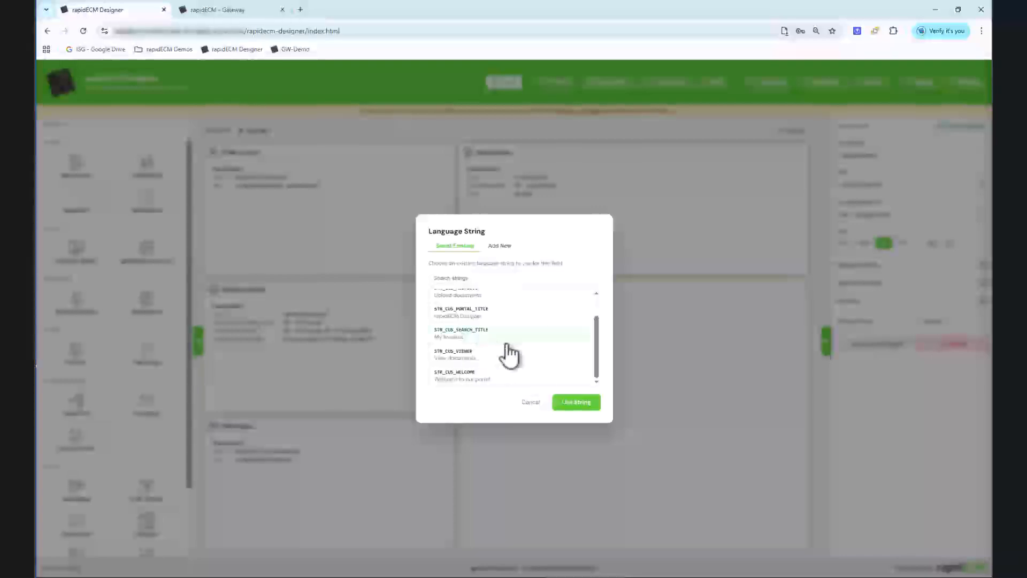
pyautogui.click(451, 338)
pyautogui.click(576, 402)
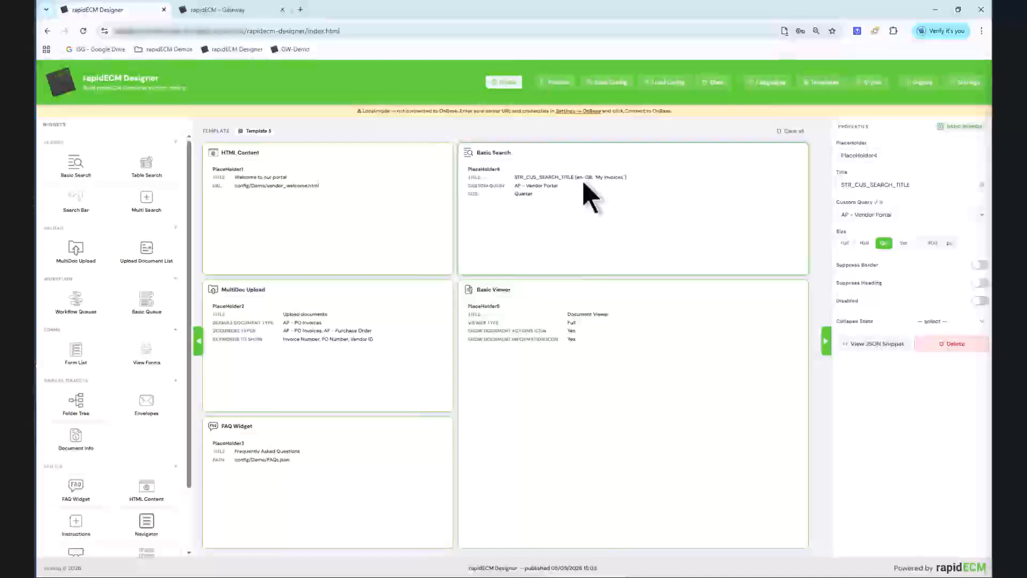
# Step: Find the welcome language string and use STR_CUS_WELCOME as the HTML Content widget's title
pyautogui.click(375, 217)
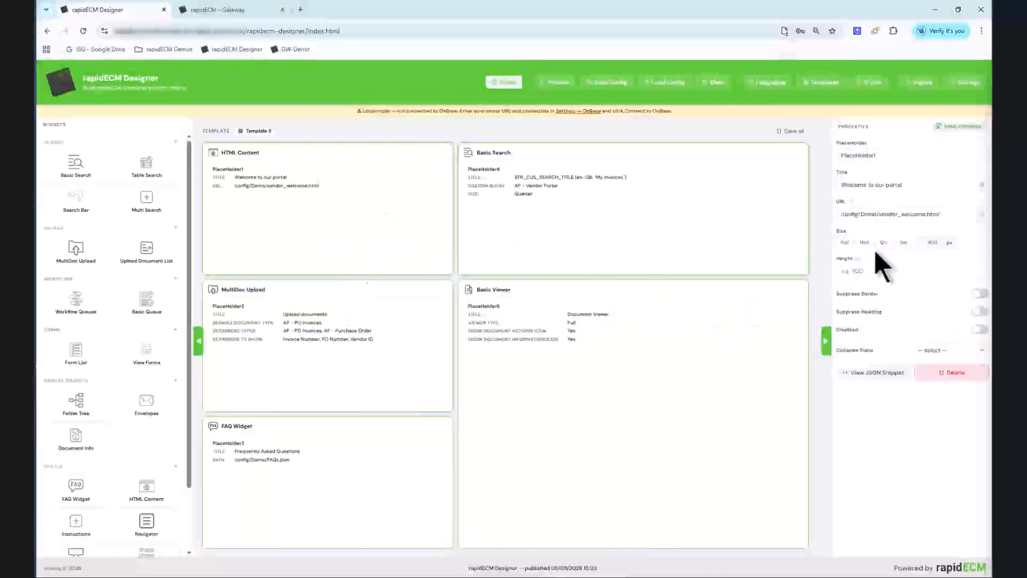
pyautogui.click(984, 187)
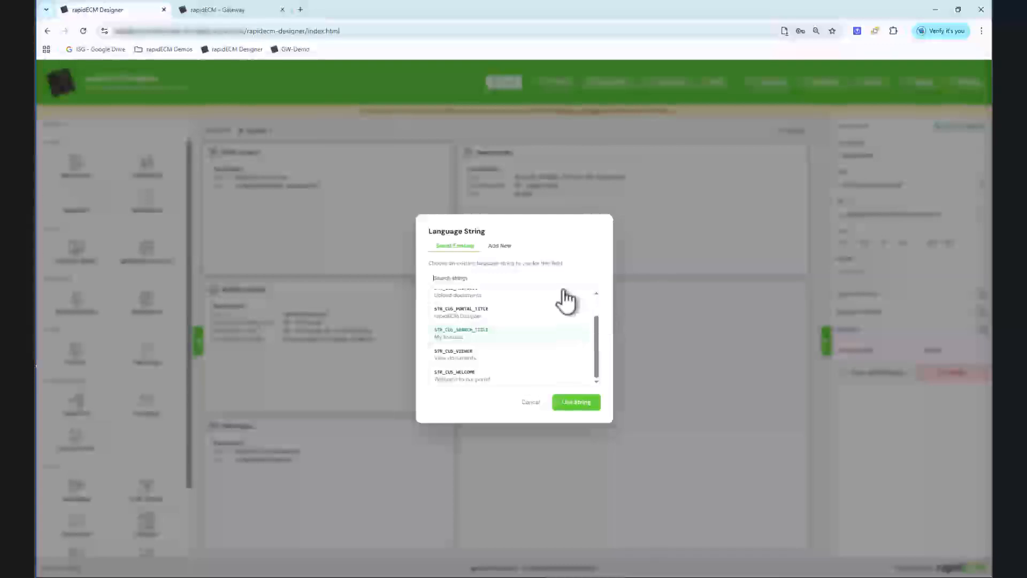
pyautogui.write('welc')
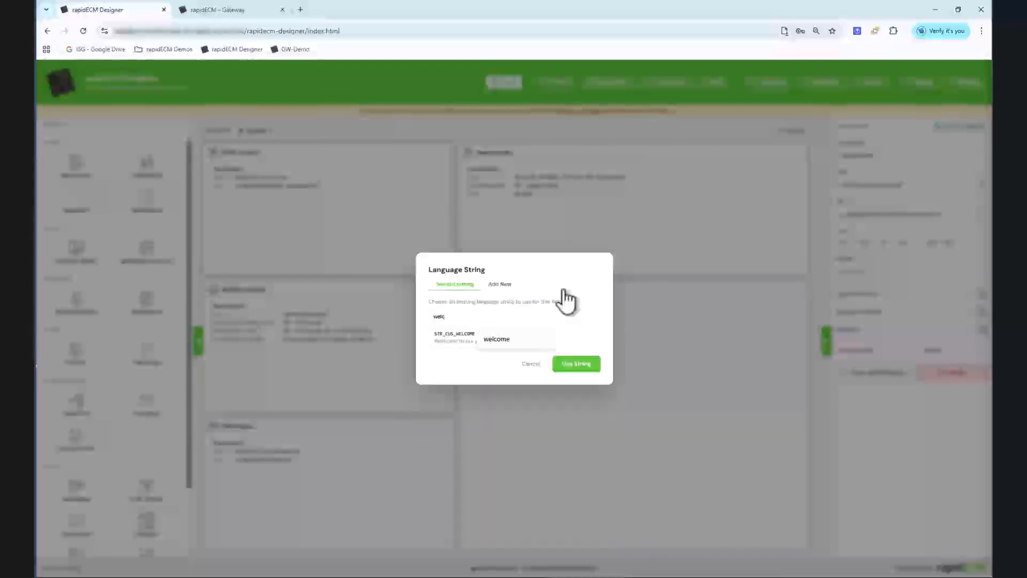
pyautogui.click(445, 379)
pyautogui.click(576, 367)
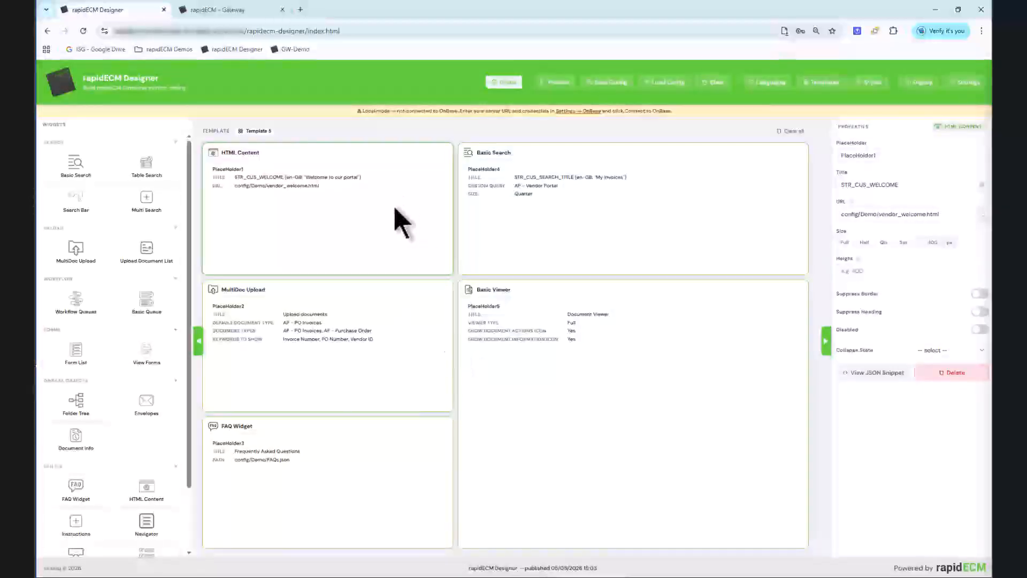
# Step: Redeploy config_Demo.json, config_Demo.css and lang_Demo.json to GW-Demo, storing the related assets in the Common Assets folder
pyautogui.click(932, 85)
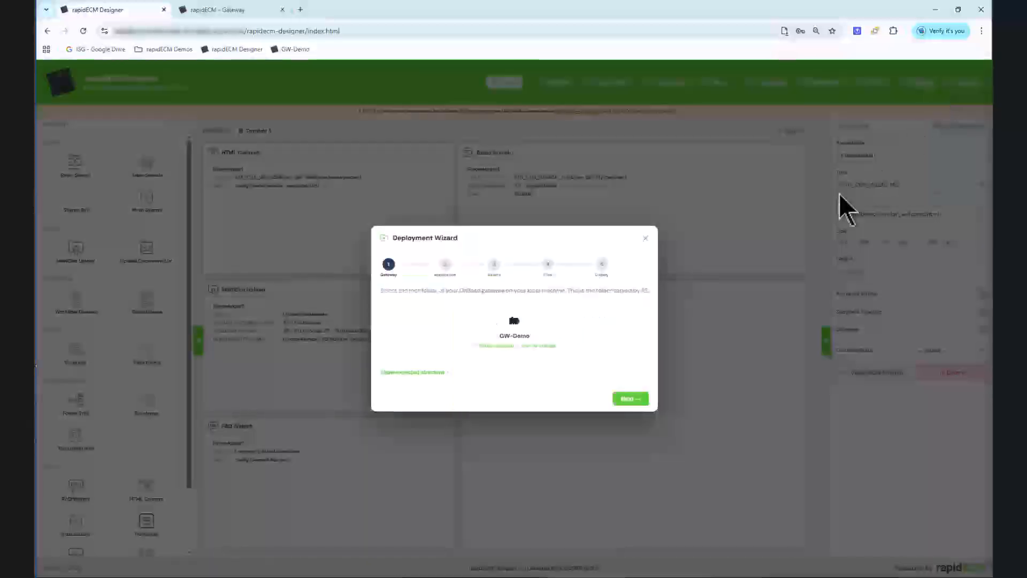
pyautogui.click(630, 397)
pyautogui.click(639, 401)
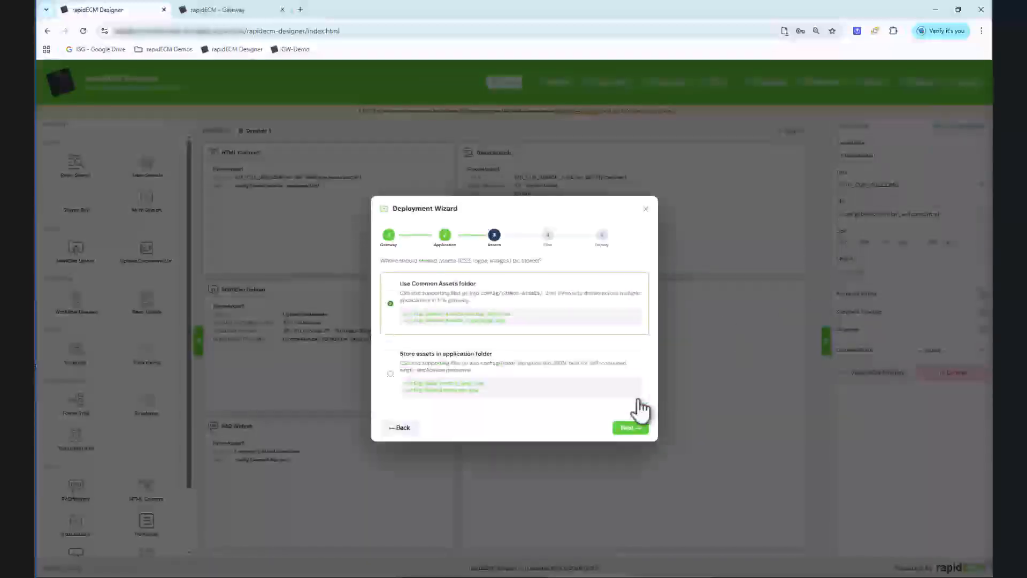
pyautogui.click(640, 428)
pyautogui.click(641, 402)
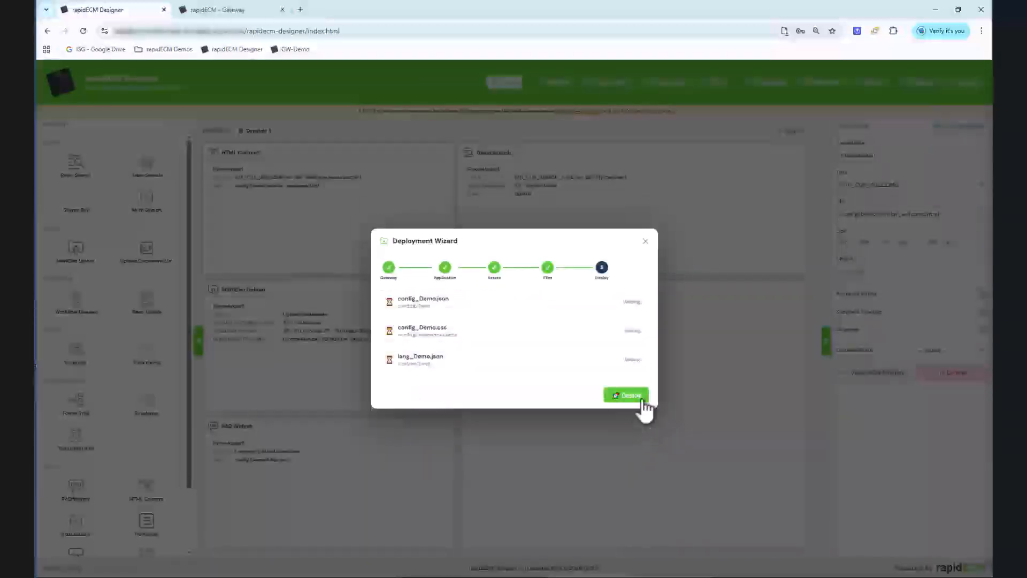
pyautogui.click(641, 403)
pyautogui.click(641, 403)
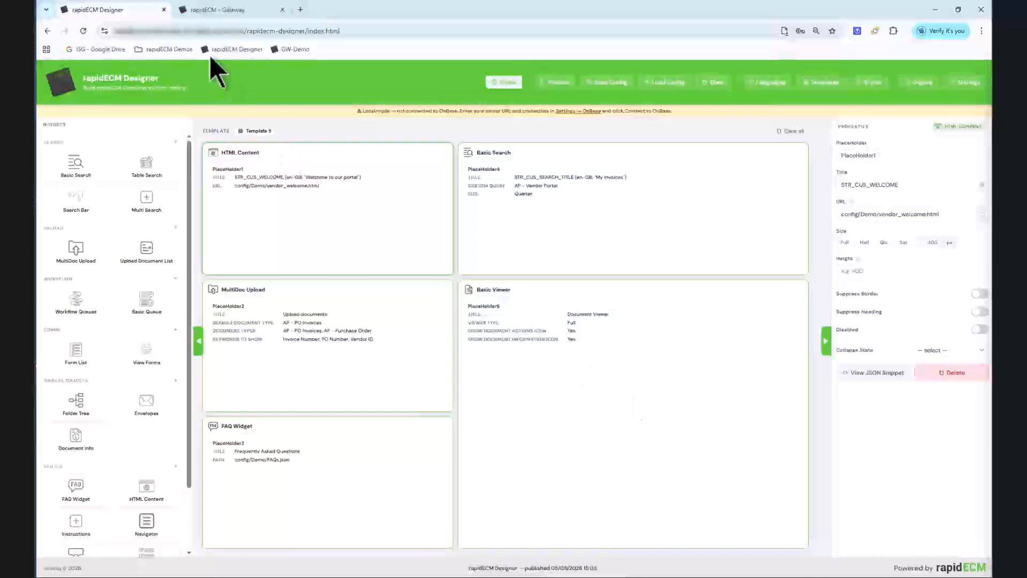
# Step: Switch to the rapidECM Gateway site, reload it and sign in with the prefilled credentials to check the widget titles
pyautogui.click(217, 11)
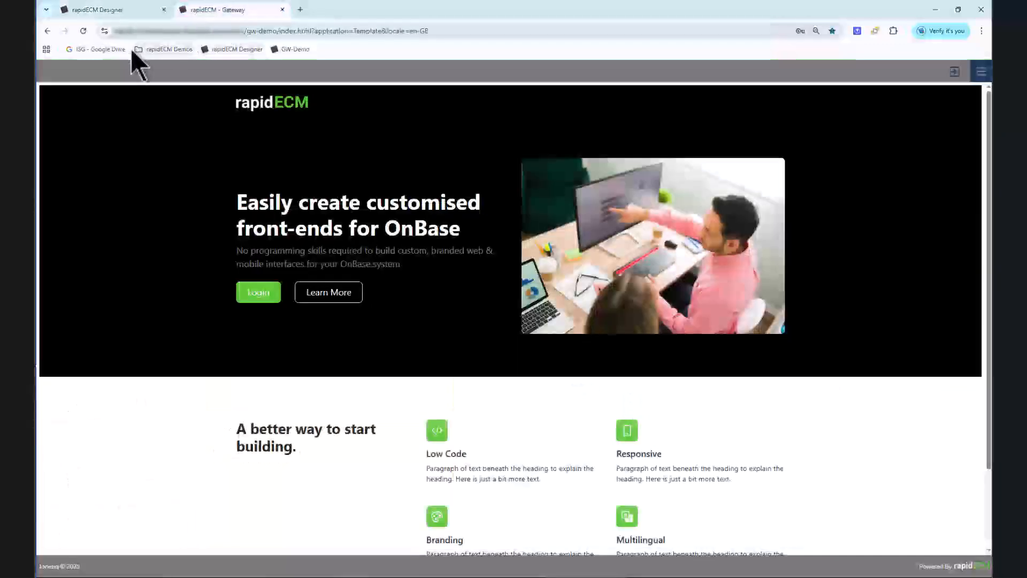
pyautogui.click(83, 30)
pyautogui.click(259, 298)
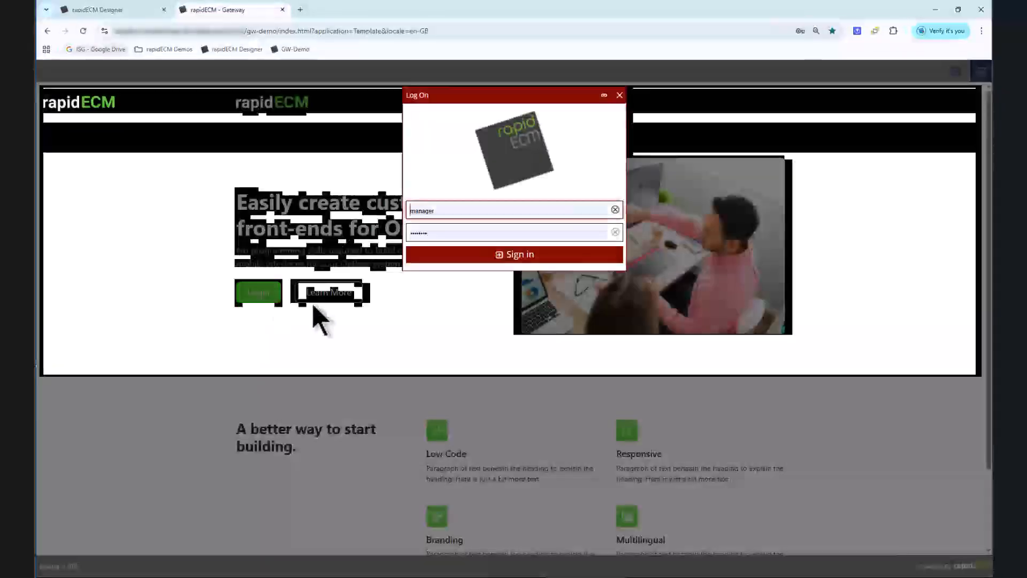
pyautogui.click(498, 255)
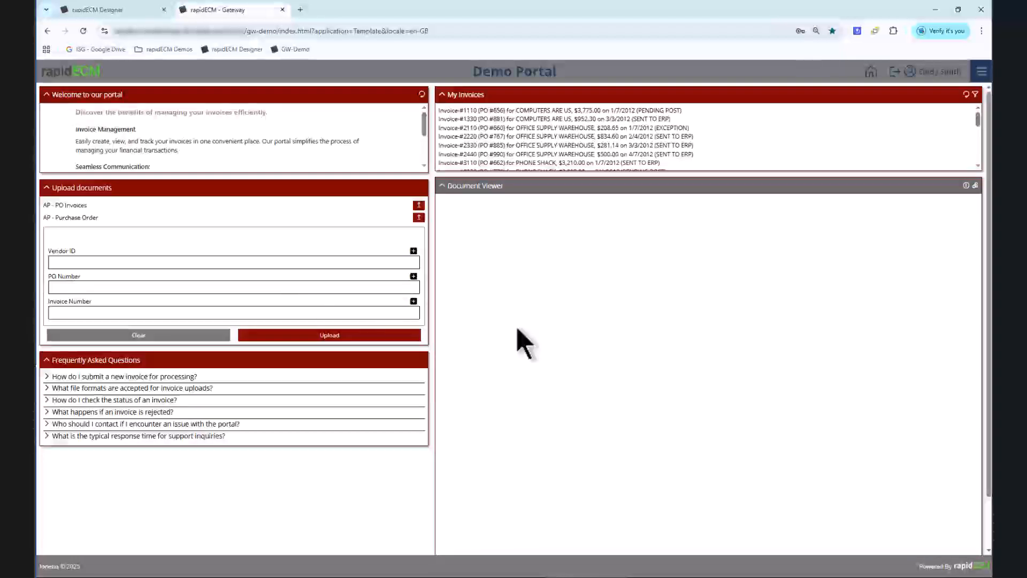
# Step: Change the portal's display language to Français to check the translated widget titles
pyautogui.click(982, 71)
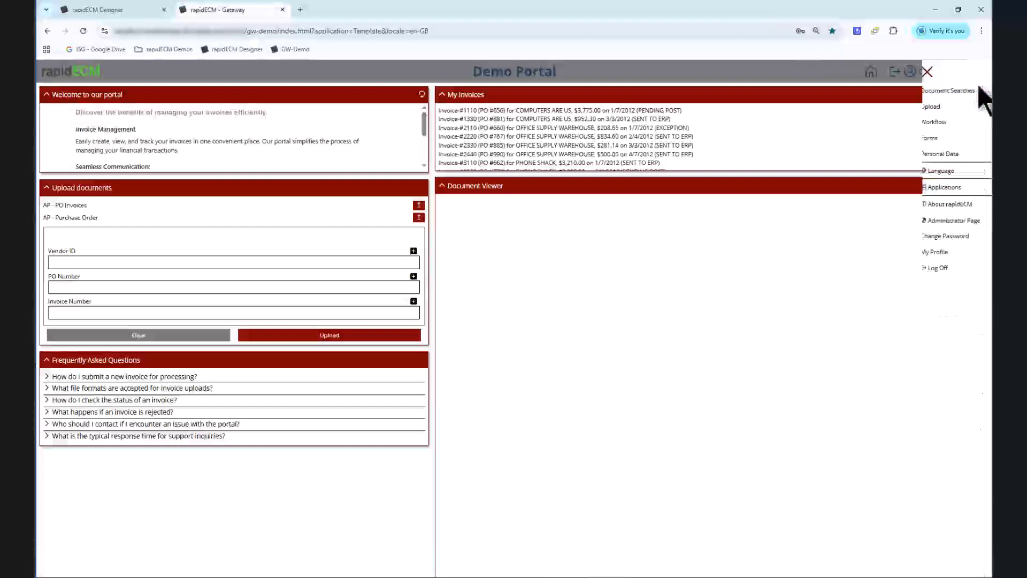
pyautogui.click(923, 171)
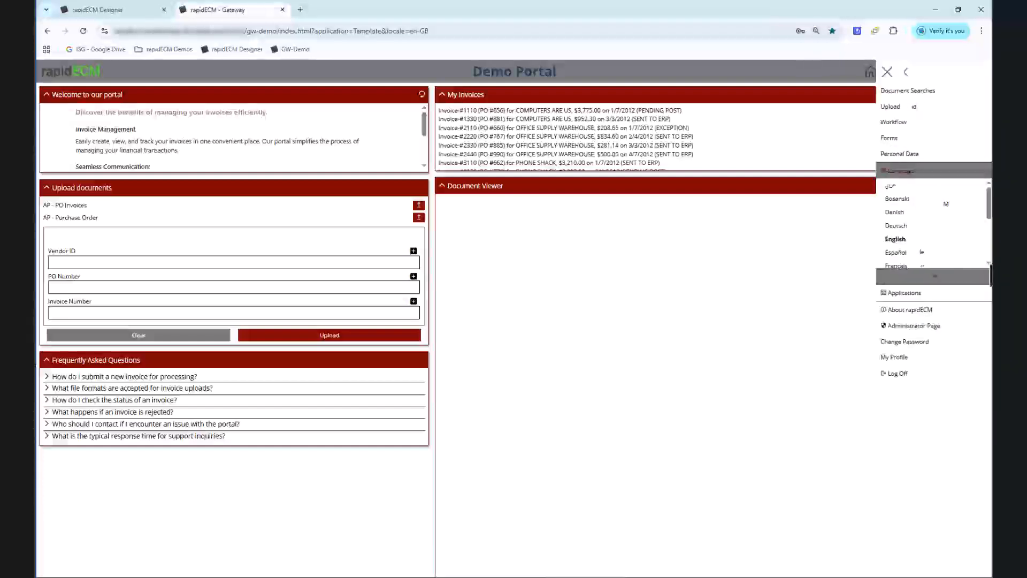
pyautogui.doubleClick(990, 264)
pyautogui.click(923, 238)
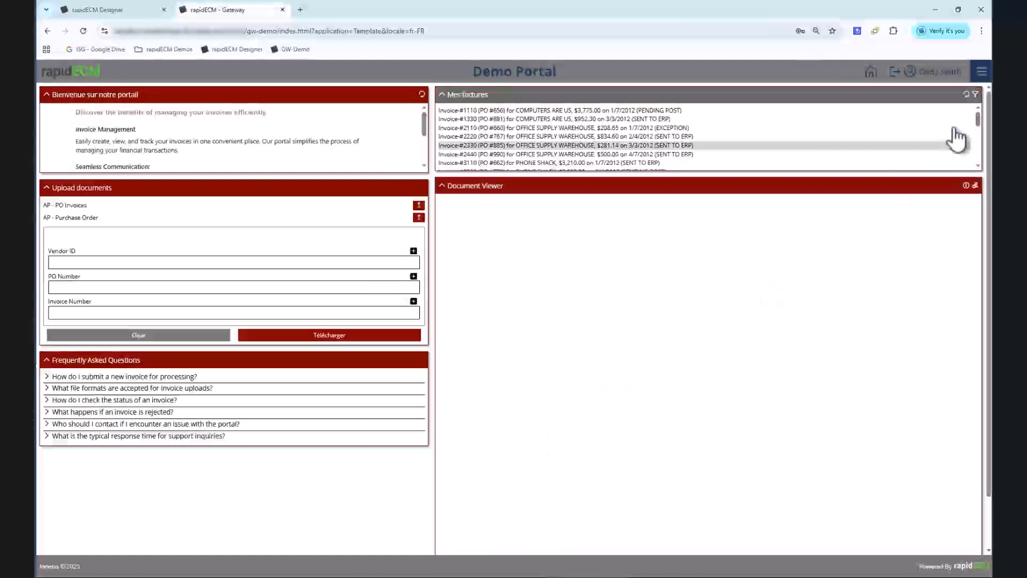
# Step: Change the portal's display language back to English and log out of the portal
pyautogui.click(982, 71)
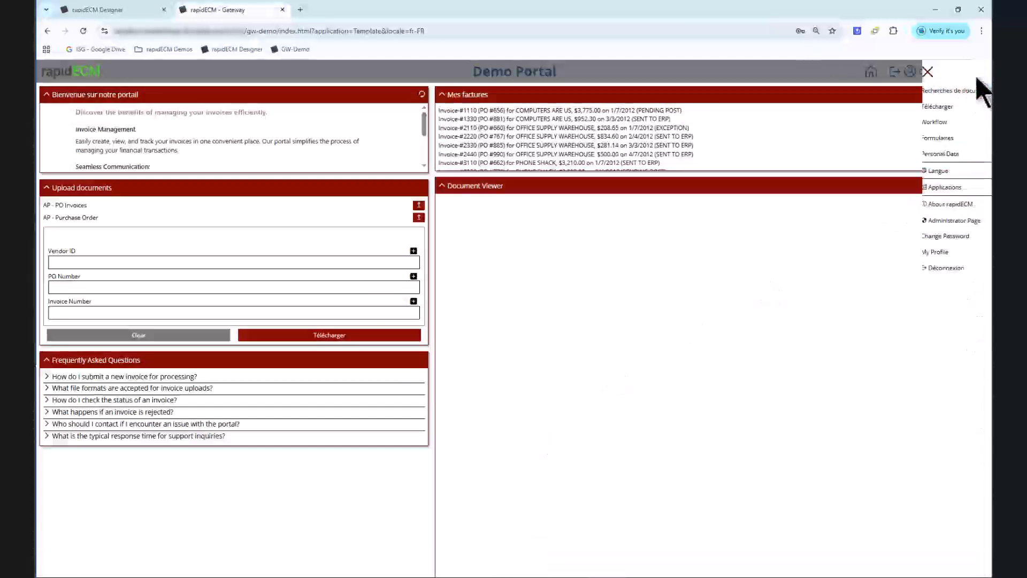
pyautogui.click(914, 174)
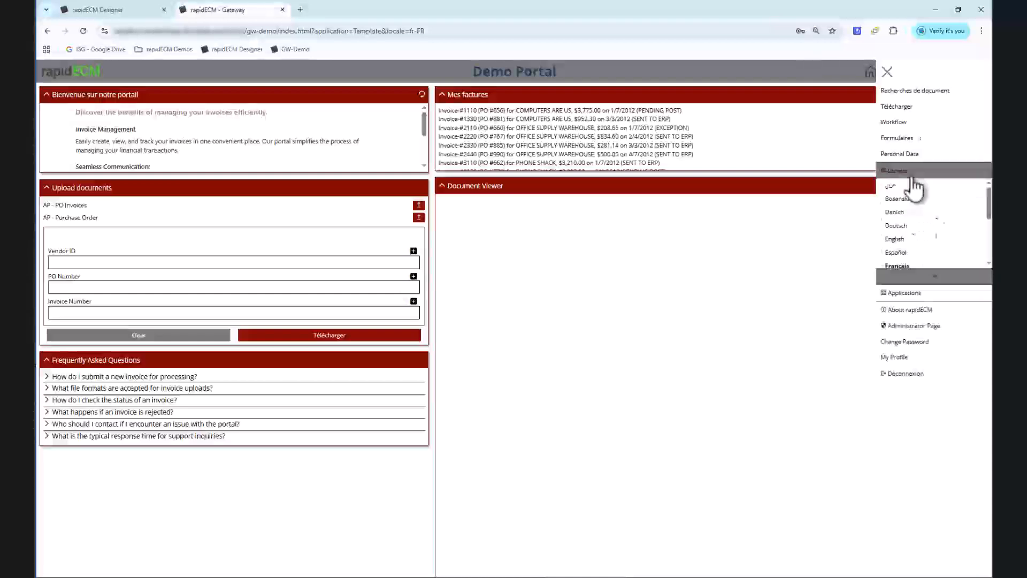
pyautogui.click(912, 239)
pyautogui.click(917, 252)
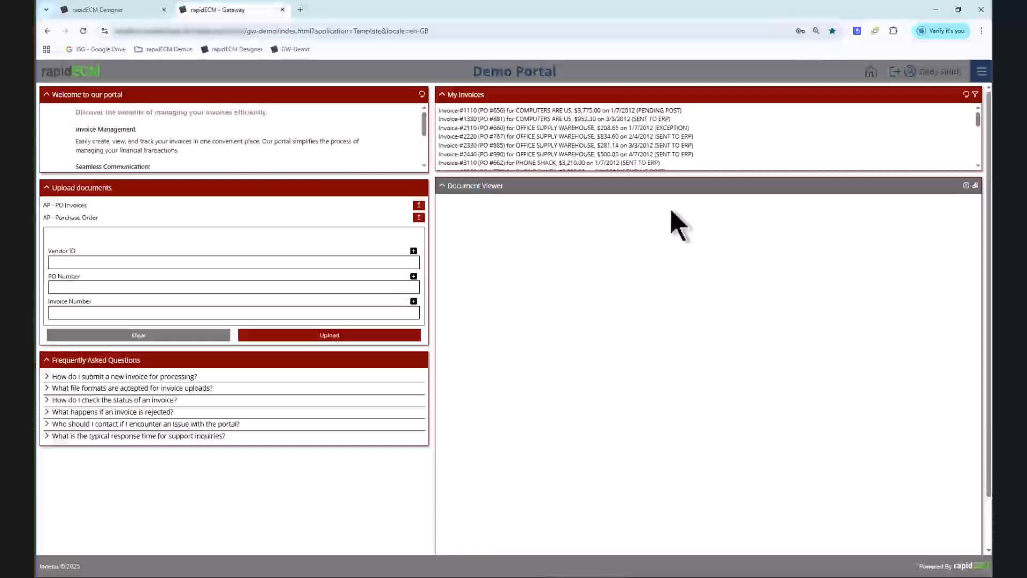
pyautogui.click(893, 72)
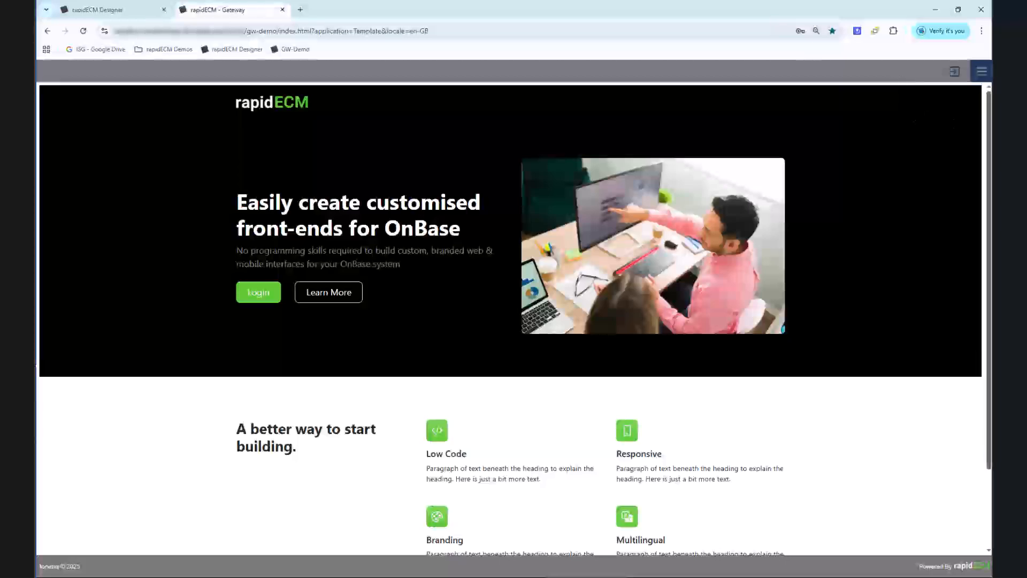